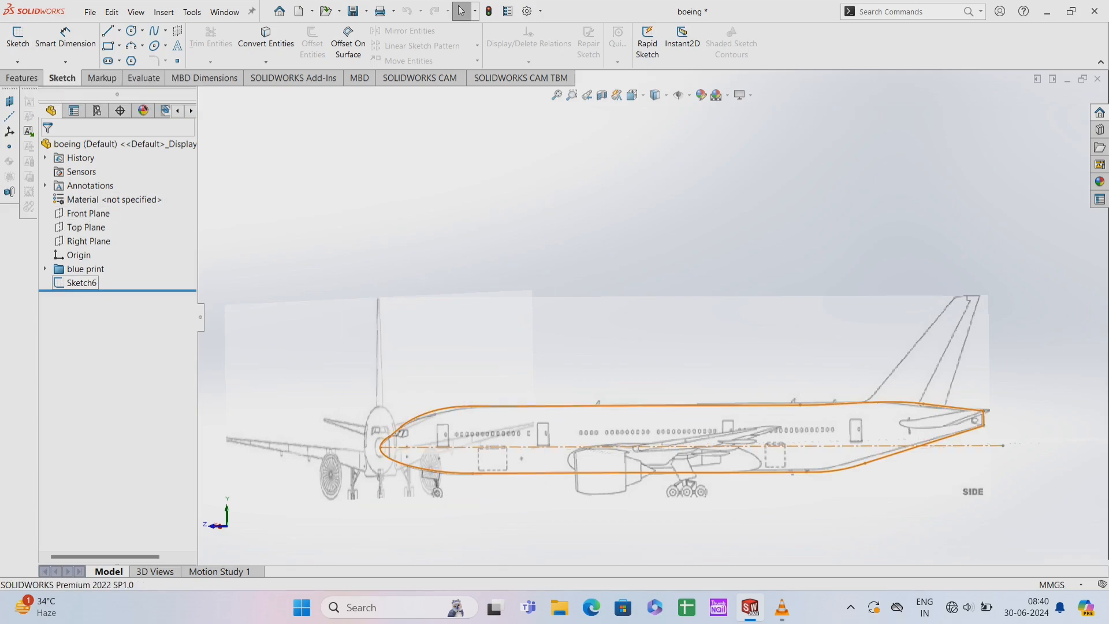
Start a sketch on the Top Plane and draw a vertical line along the fuselage's right edge from near the nose to the tail door
right_click(86, 283)
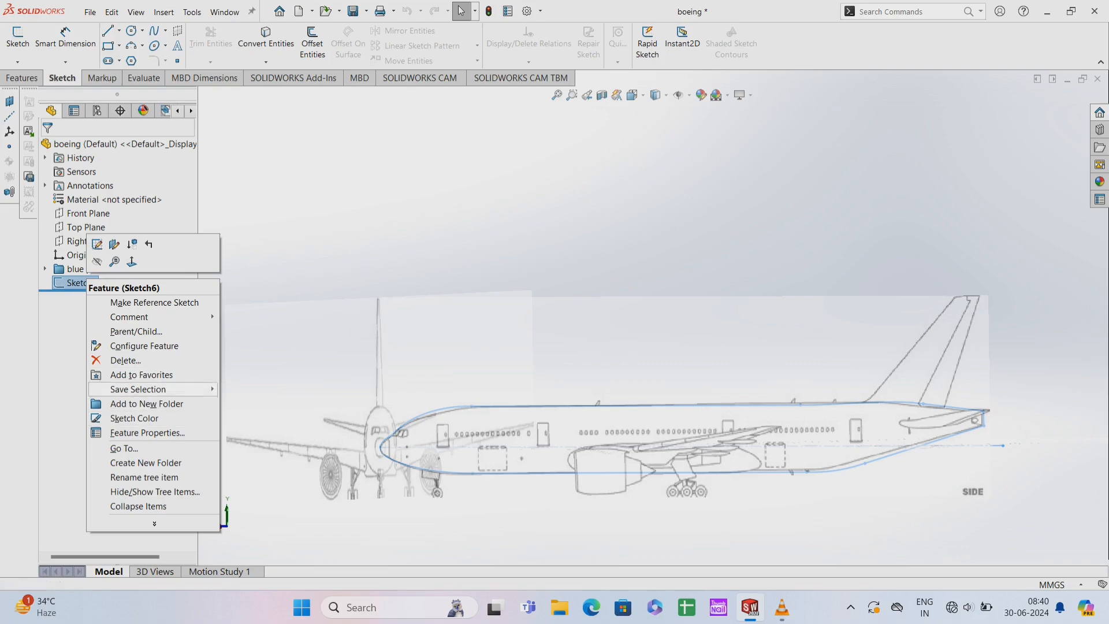
left_click(254, 272)
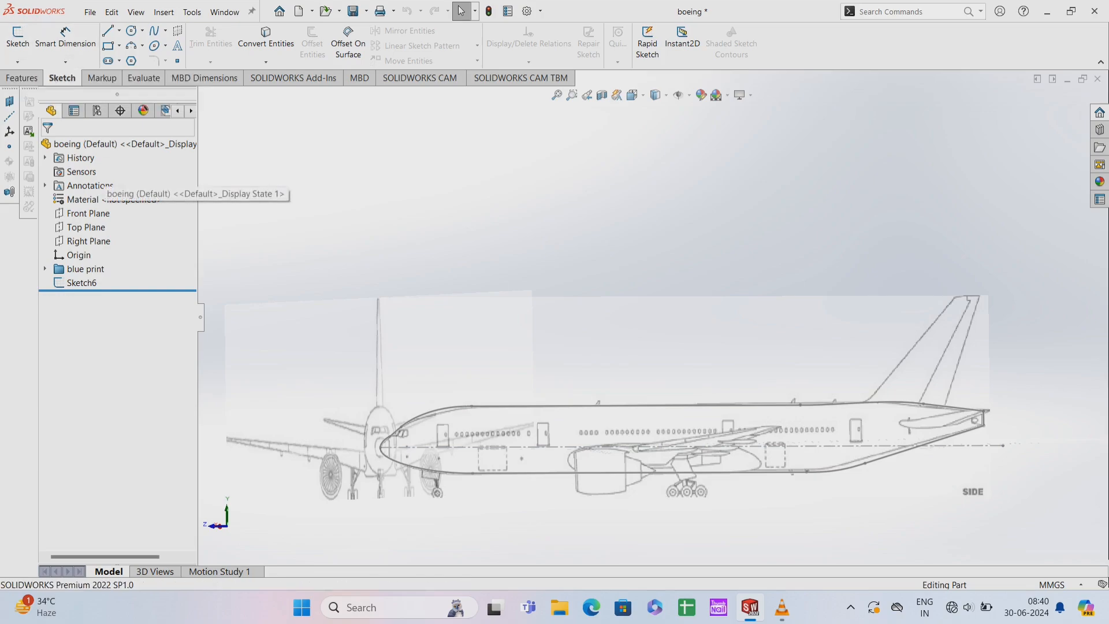
right_click(85, 227)
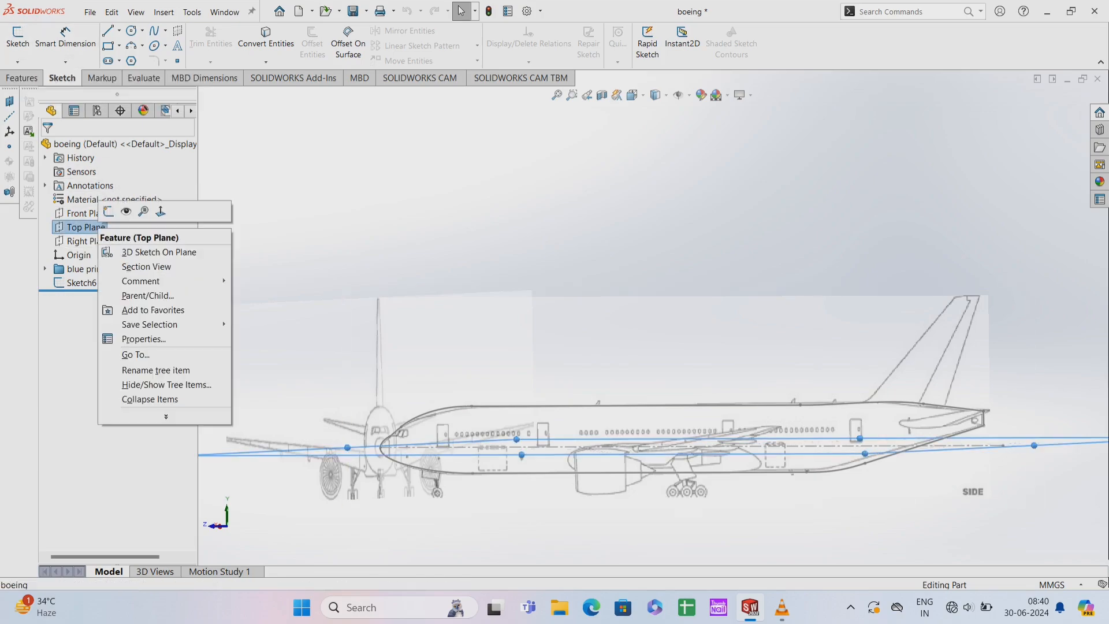
left_click(109, 211)
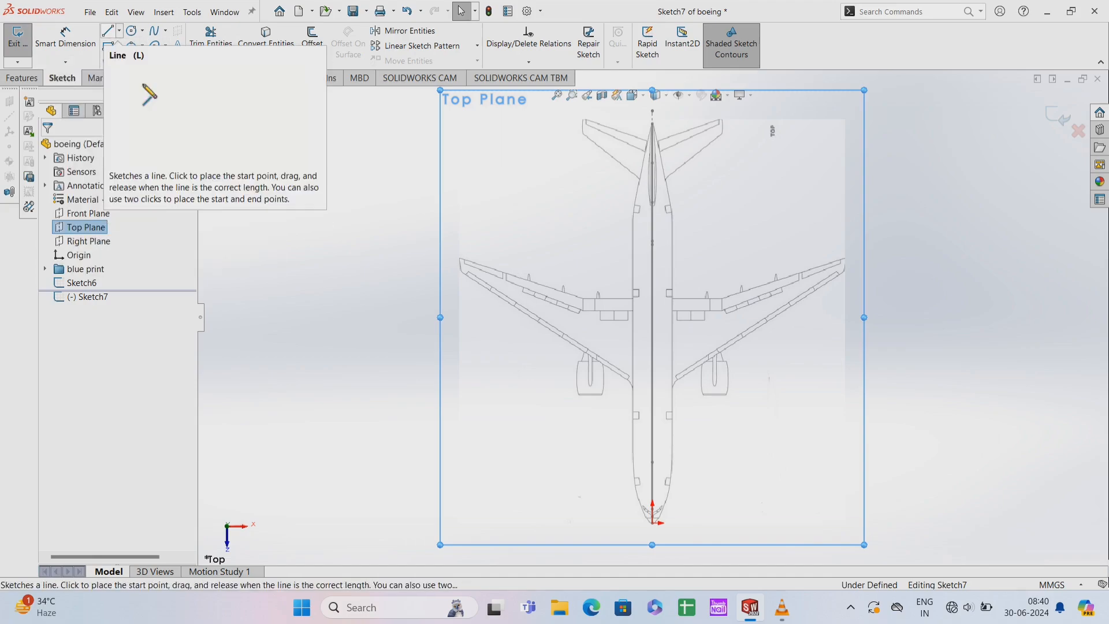
left_click(108, 31)
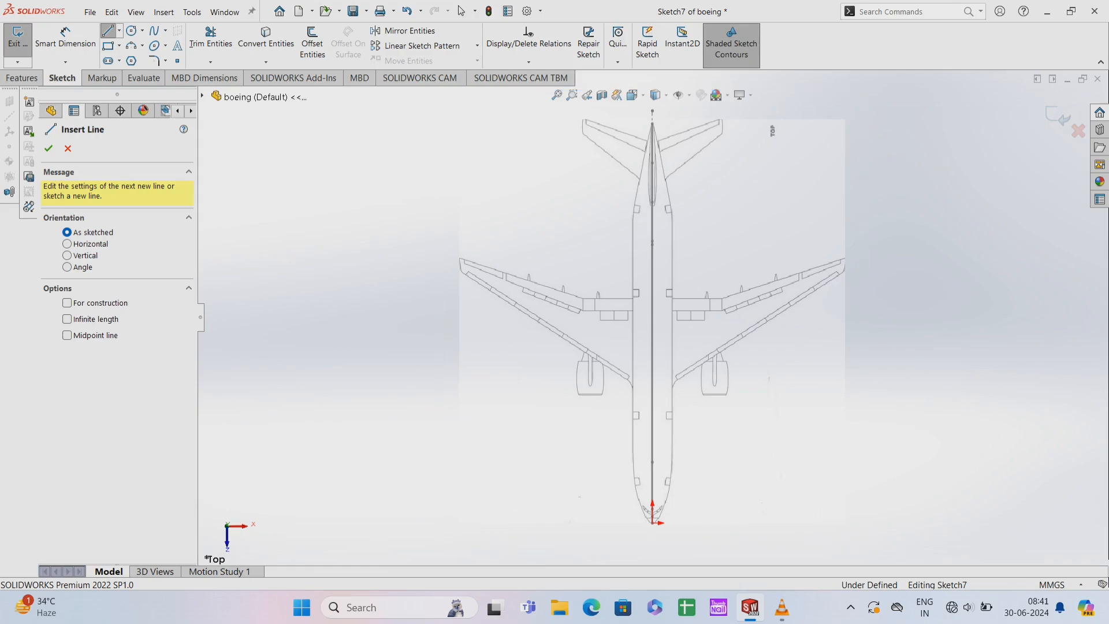
left_click(674, 472)
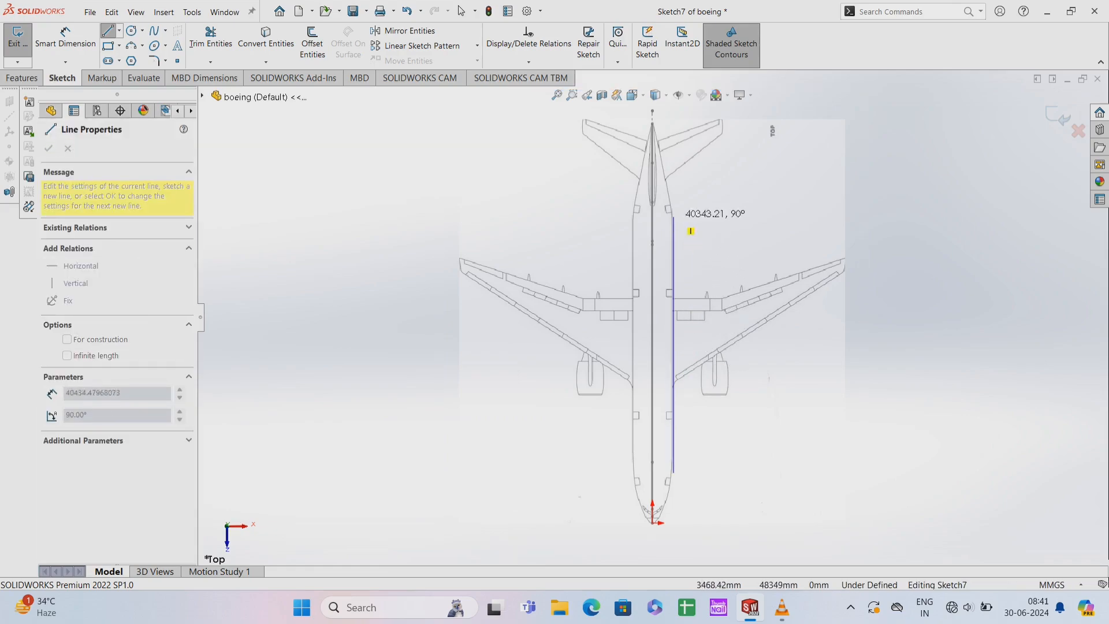
left_click(673, 209)
key("Escape")
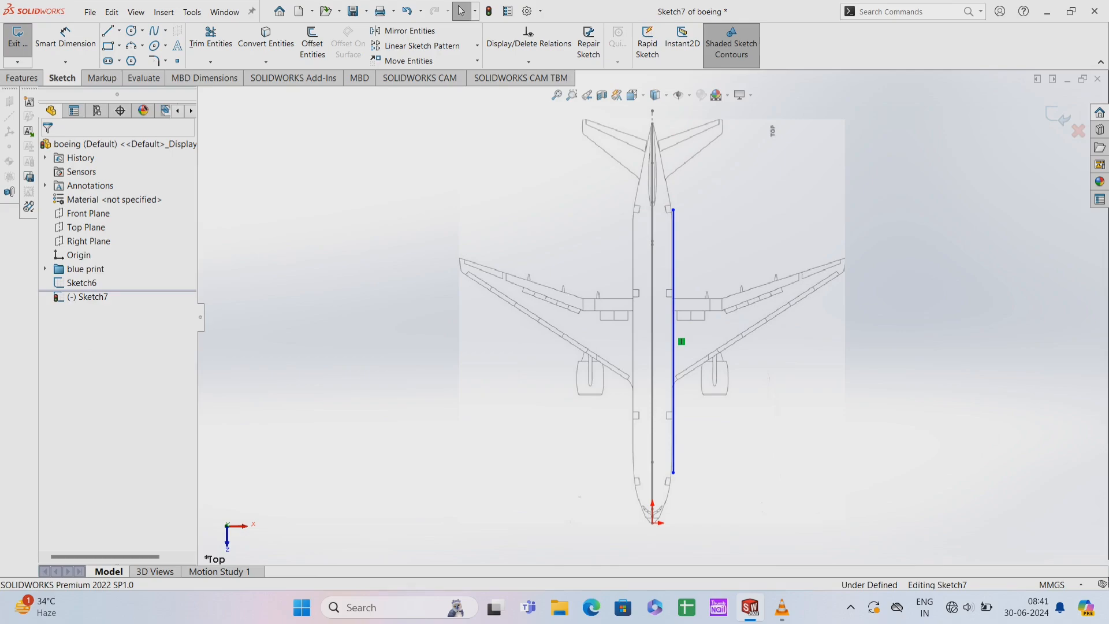
left_click(66, 39)
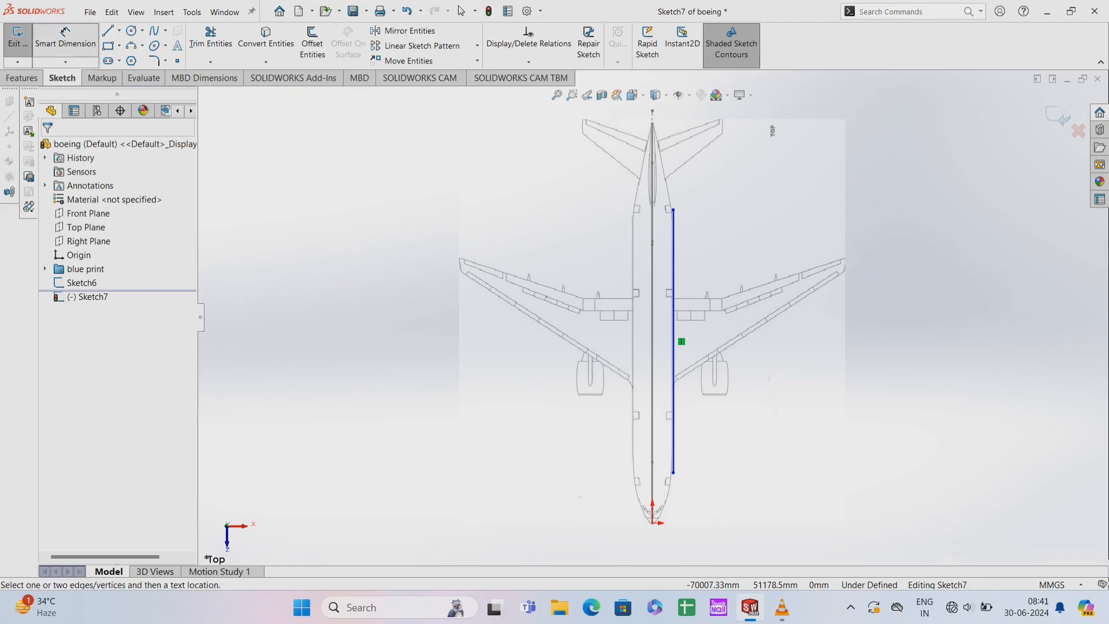
left_click(653, 484)
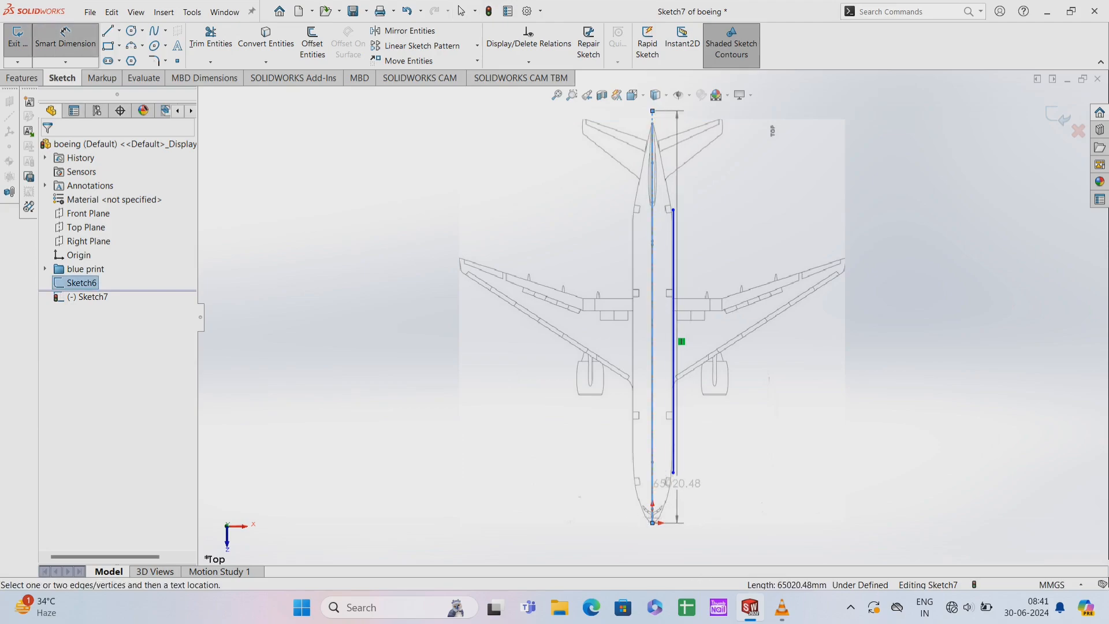
left_click(673, 472)
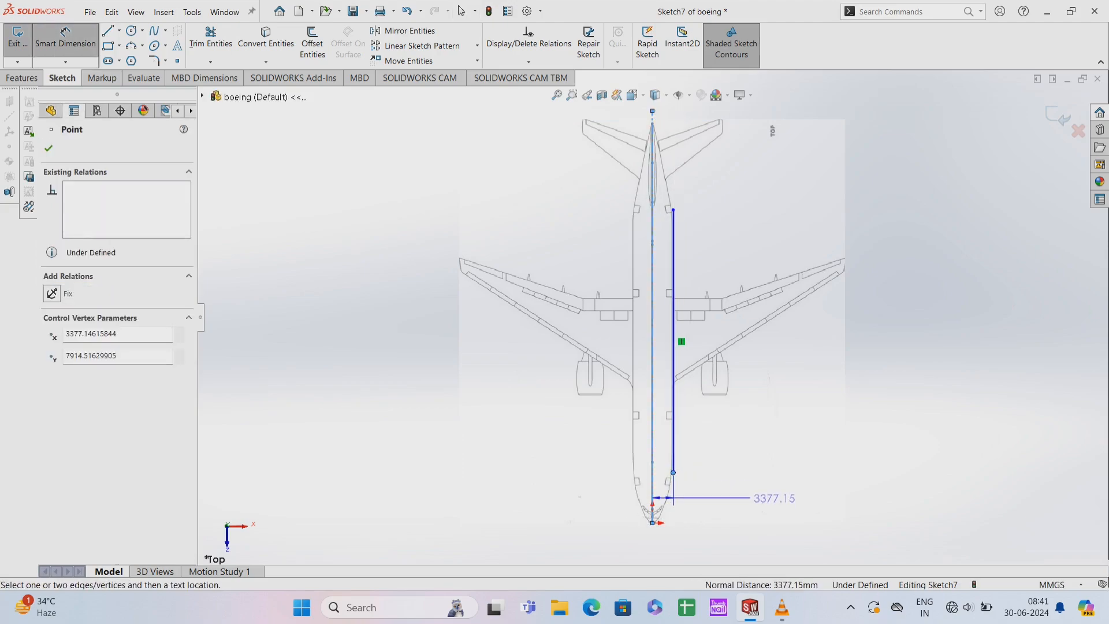
key("Escape")
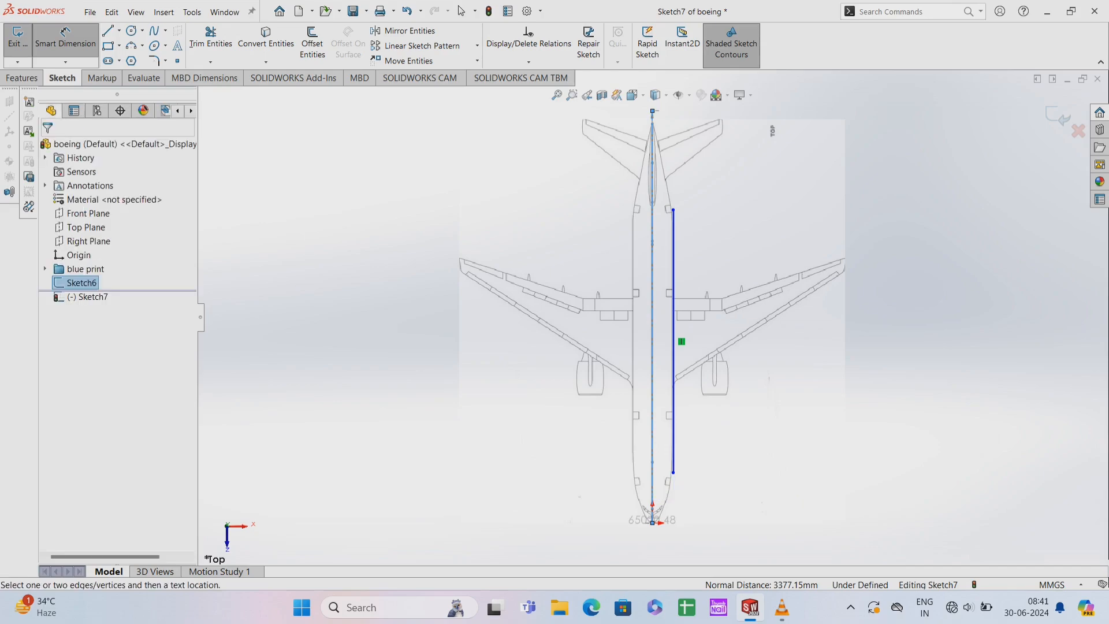
key("Escape")
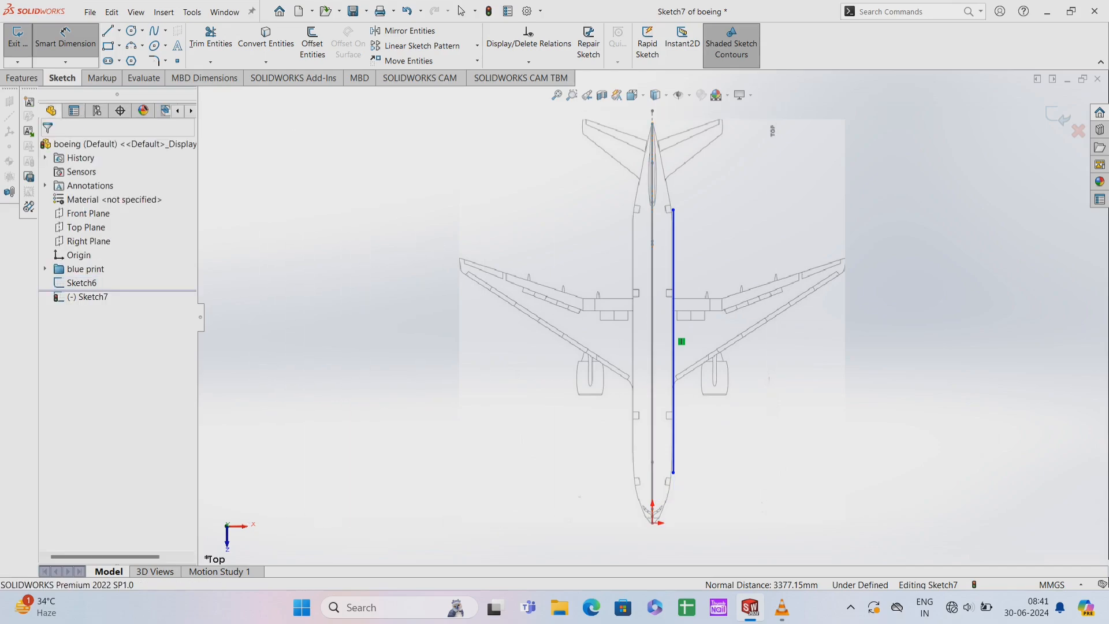
Dimension the line's nose-side endpoint 9800 mm vertically from the origin
left_click(653, 523)
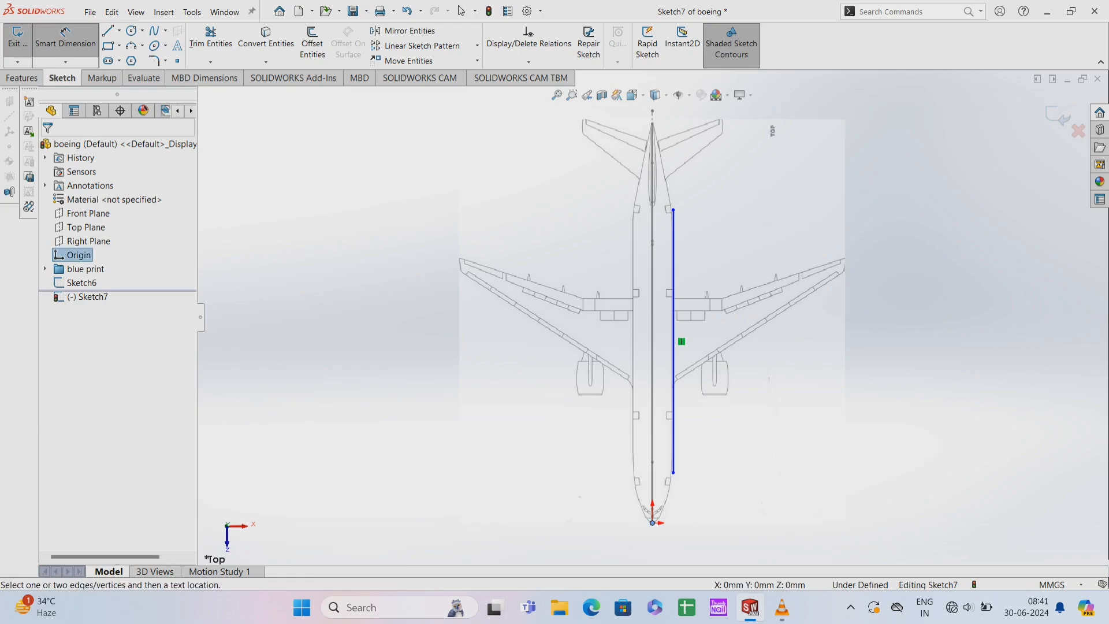
left_click(673, 473)
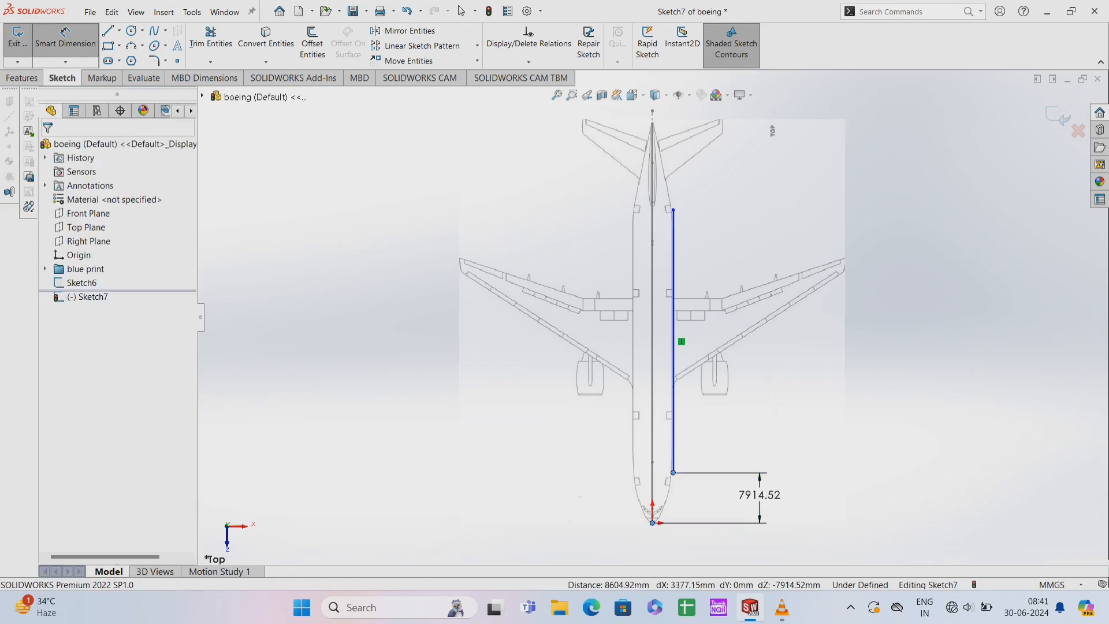
left_click(760, 523)
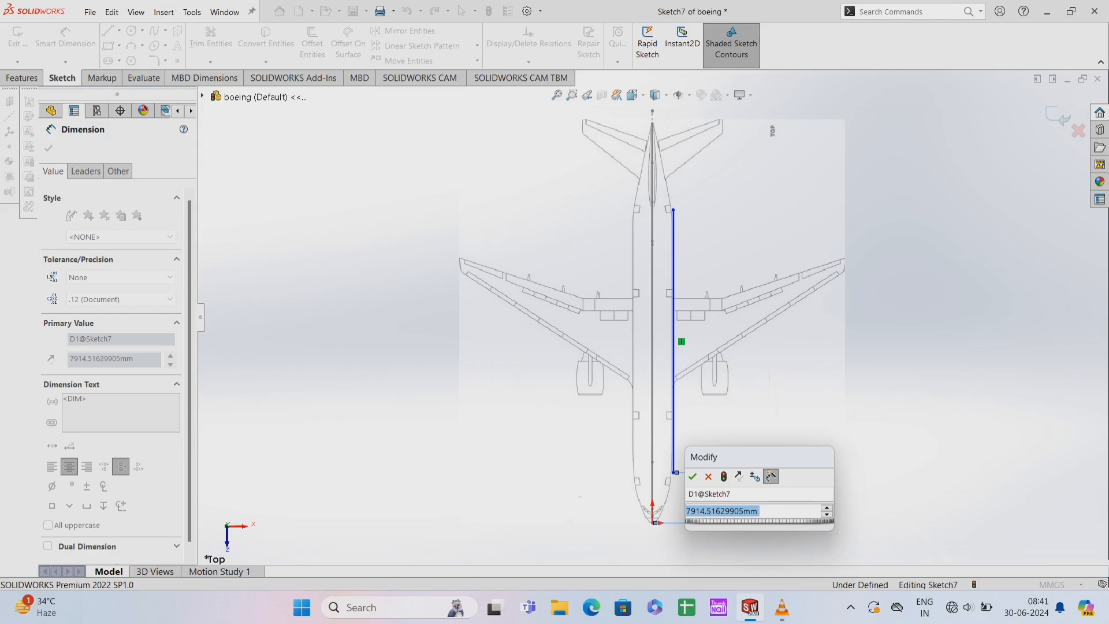
key("BackSpace")
type("95")
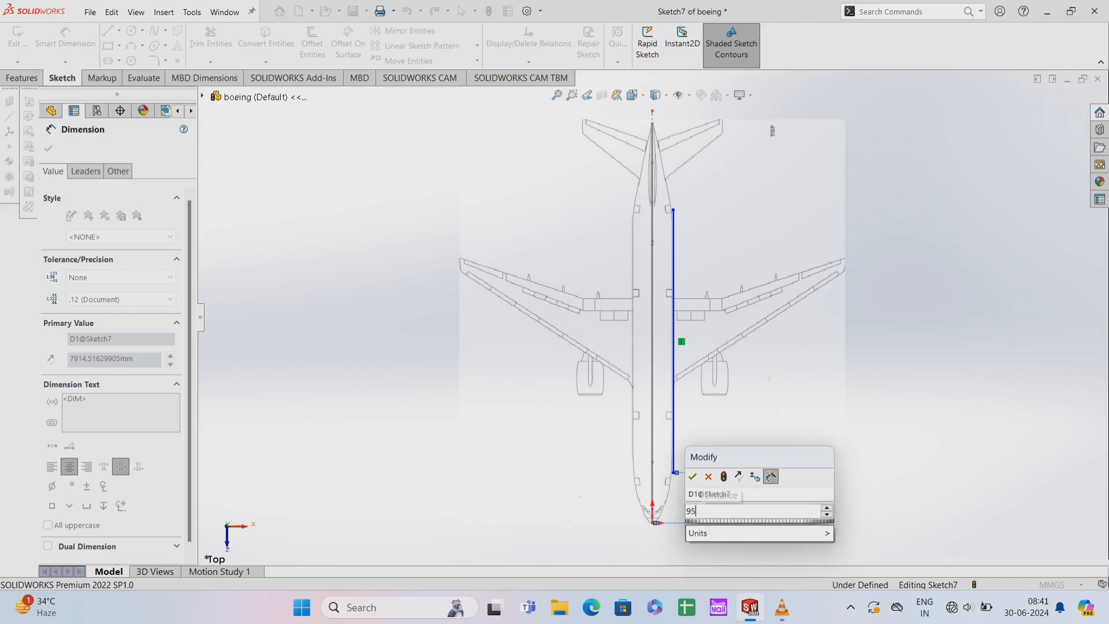
type("00")
key("Return")
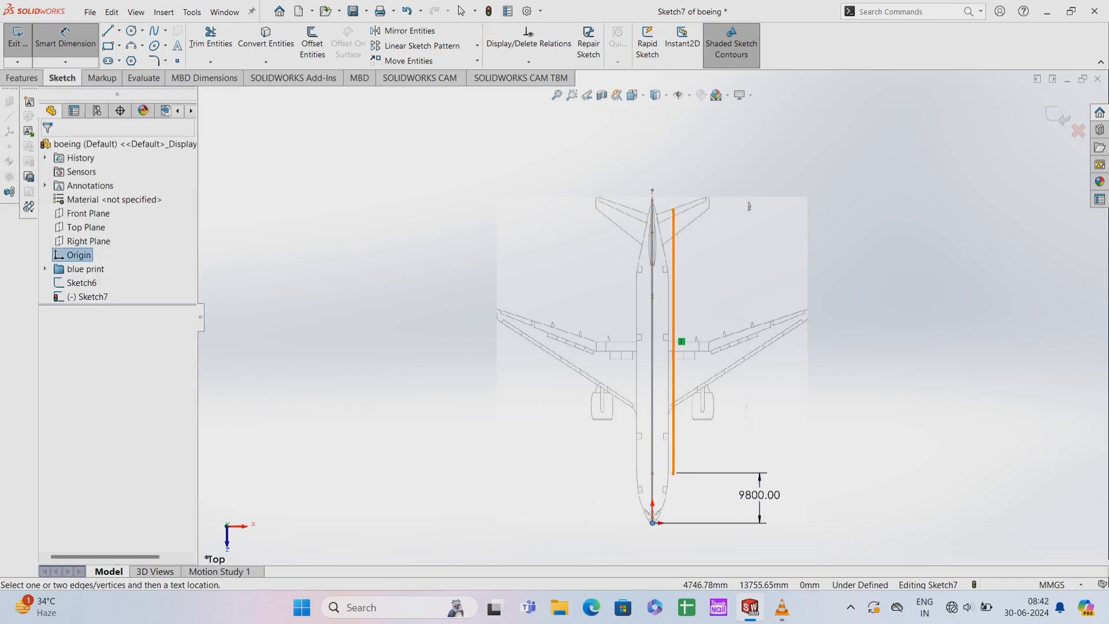
Dimension the line 3120 mm away from the fuselage centreline
left_click(673, 337)
left_click(705, 286)
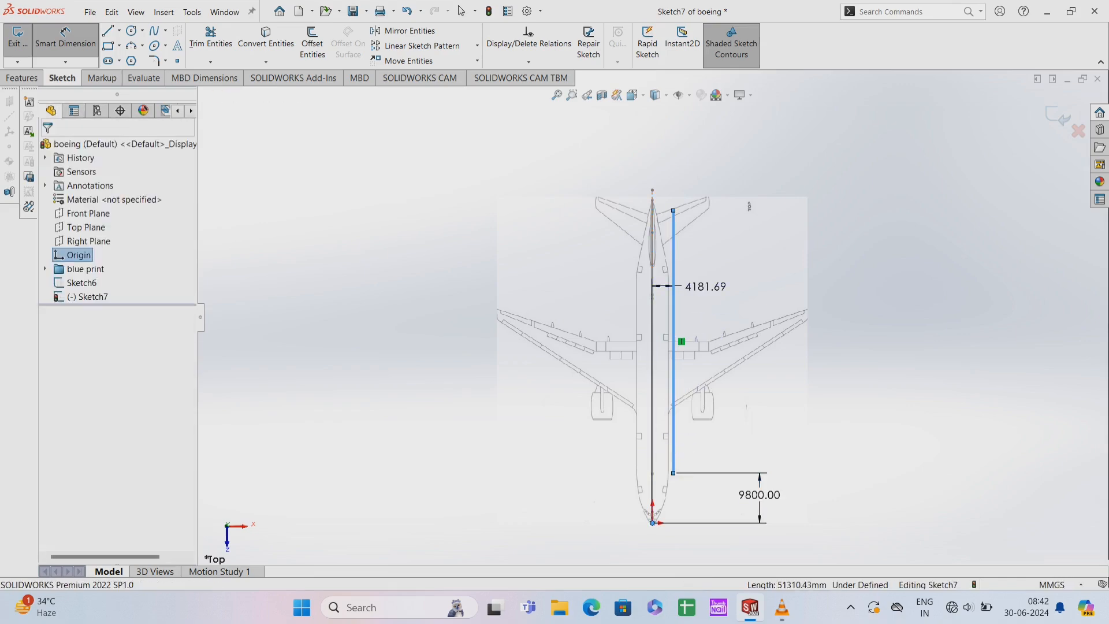
type("312")
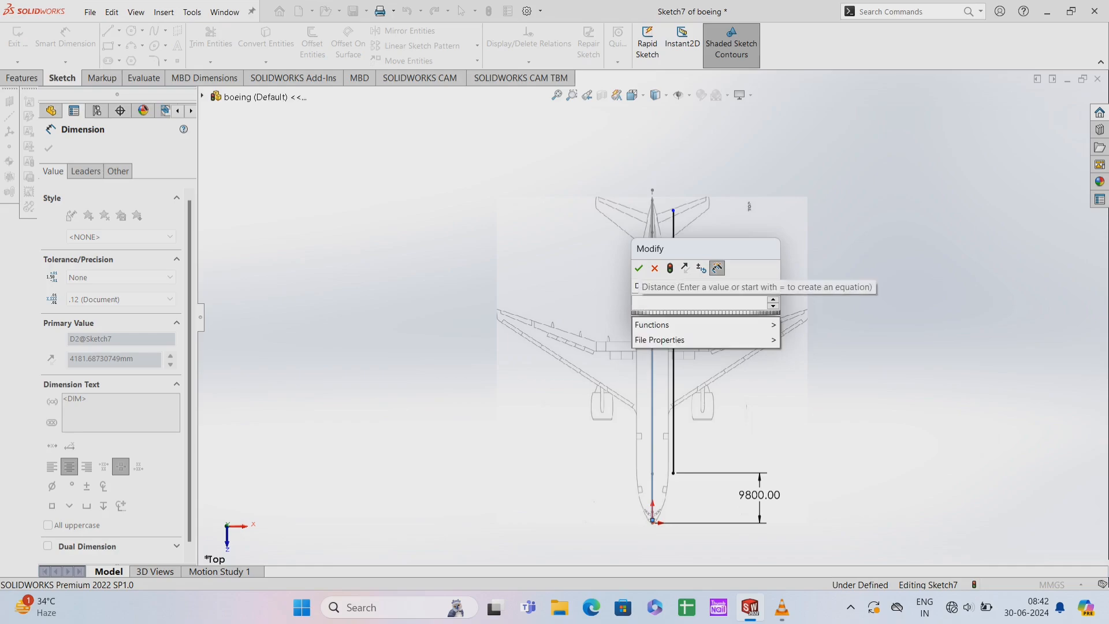
type("0")
key("Return")
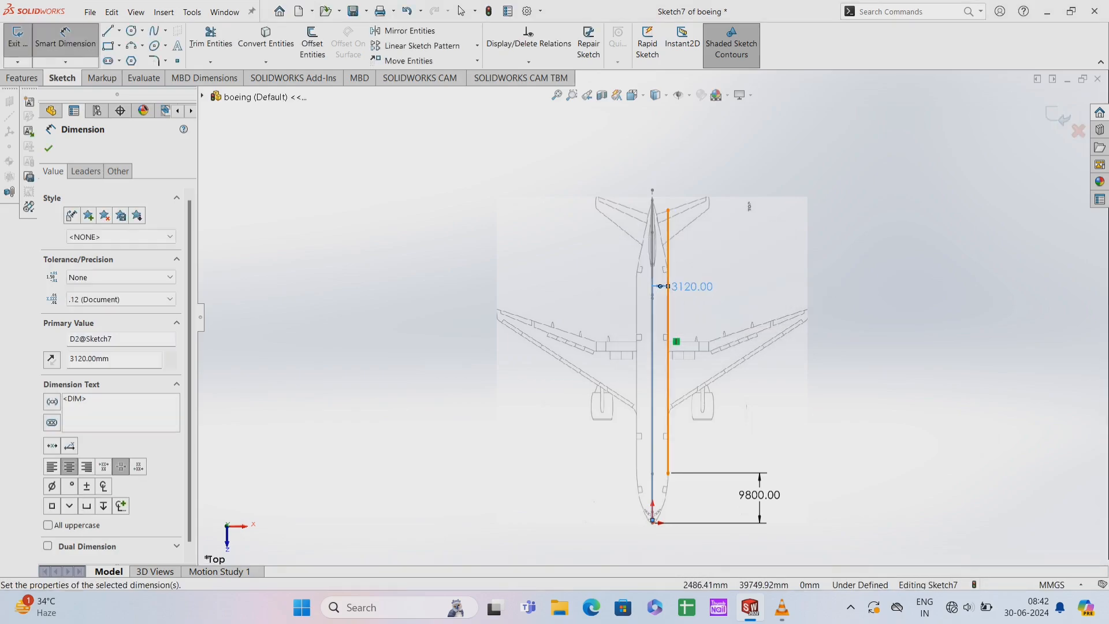
Set the length of the fuselage edge line to 37000 mm
left_click(667, 341)
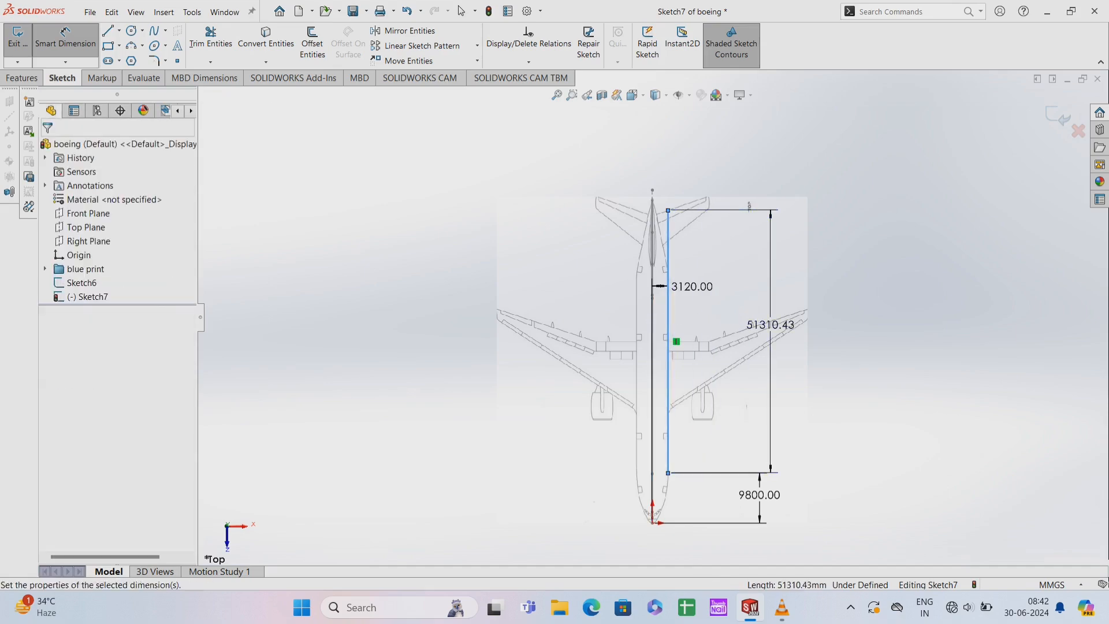
left_click(771, 347)
type("37000")
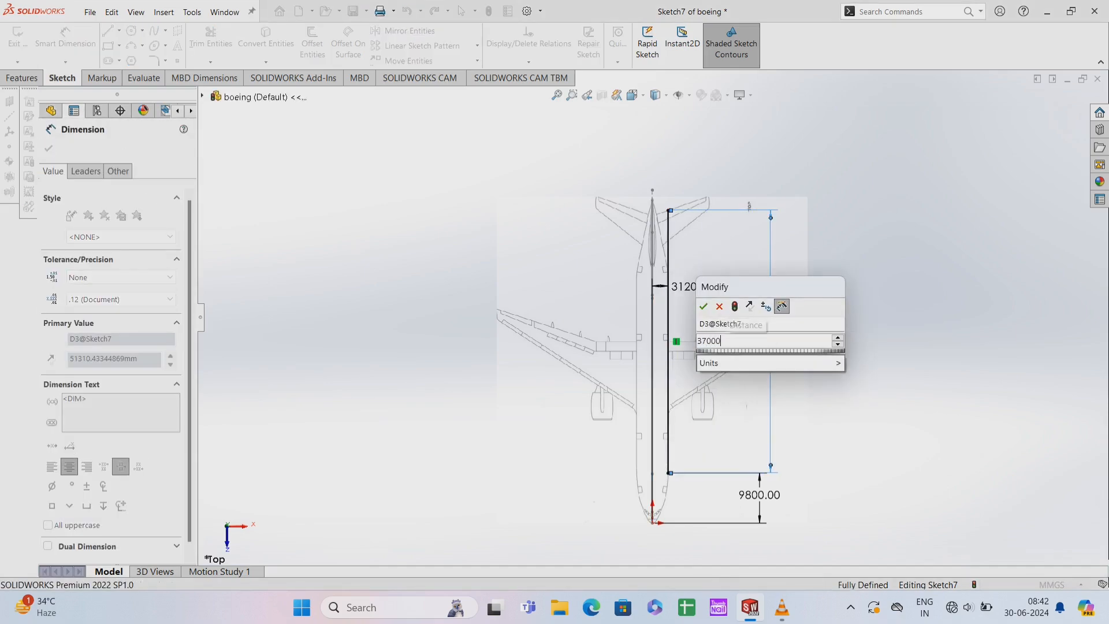
key("Return")
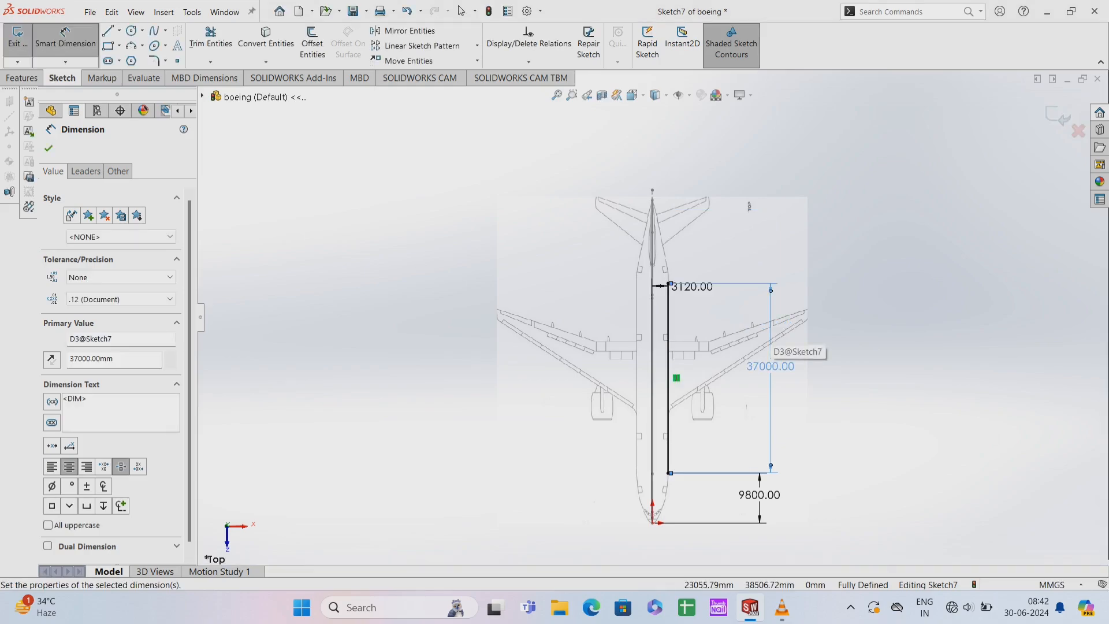
Draw a two-point spline from the origin to the fuselage line's lower endpoint for the nose outline
left_click(154, 32)
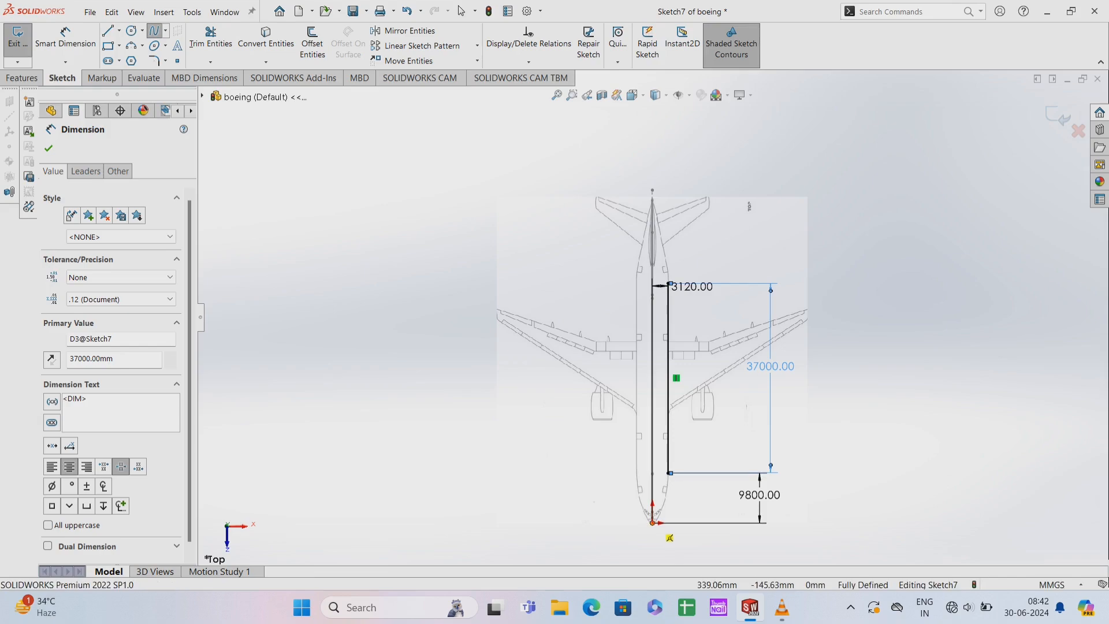
left_click(653, 523)
left_click(658, 458)
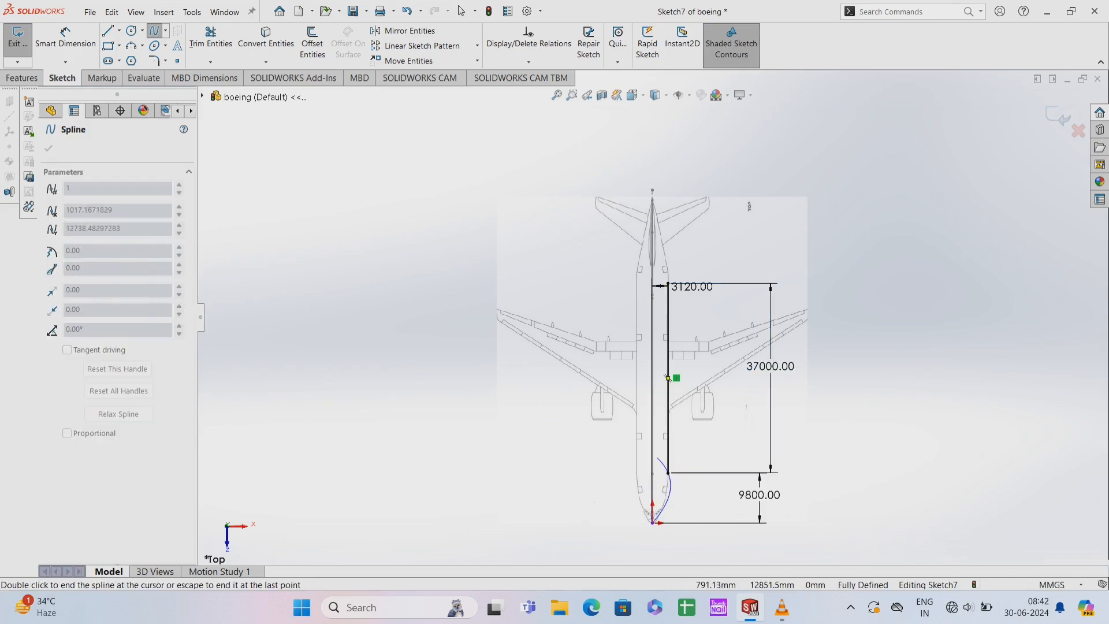
key("Escape")
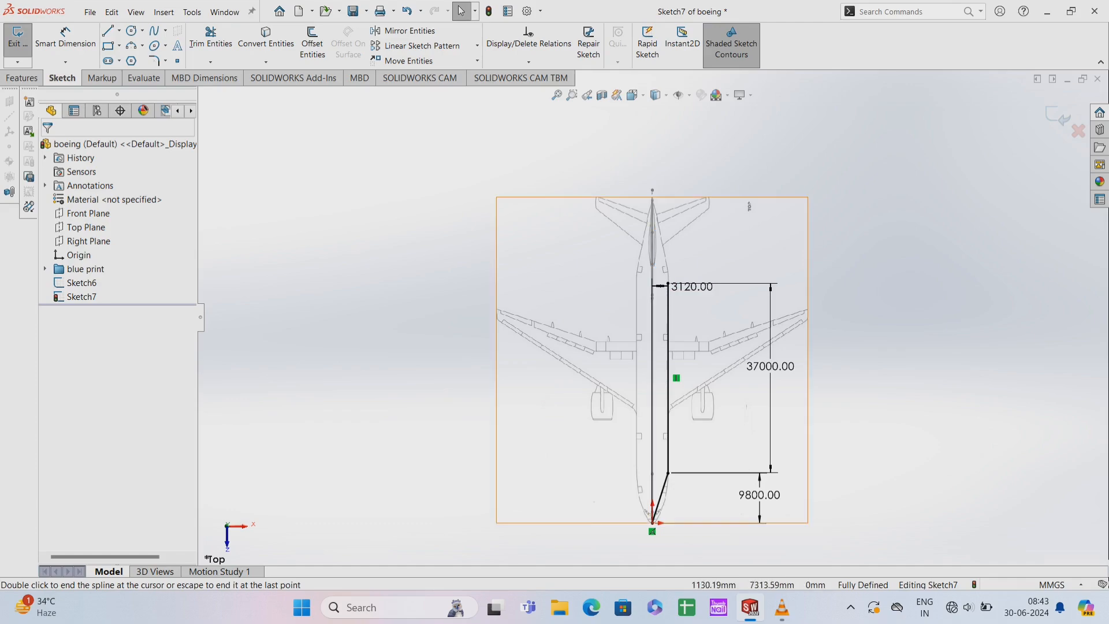
Bow the nose spline outward by reshaping it with the tangent handle at the fuselage line's end
left_click(661, 491)
left_click(664, 487)
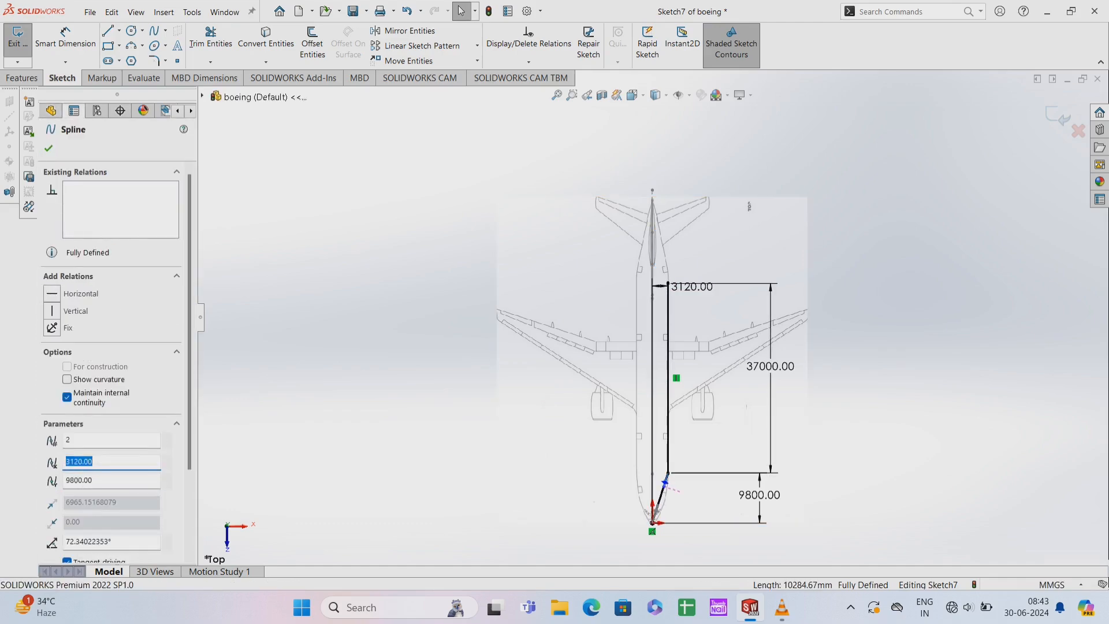
left_click(666, 489)
left_click(665, 483)
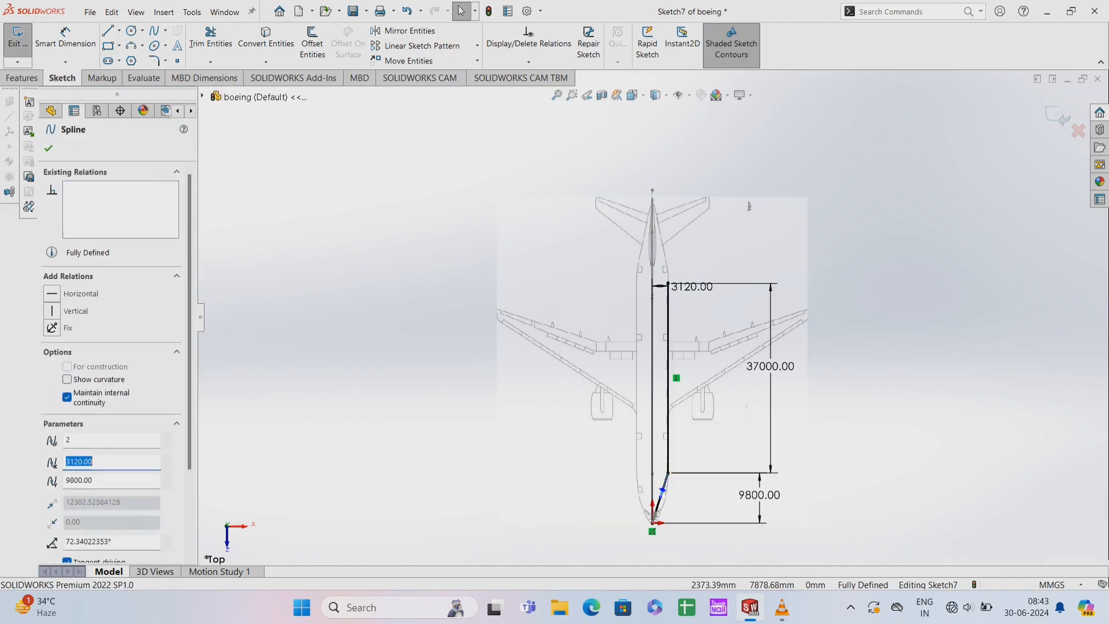
left_click_drag(663, 487, 680, 499)
left_click(666, 497)
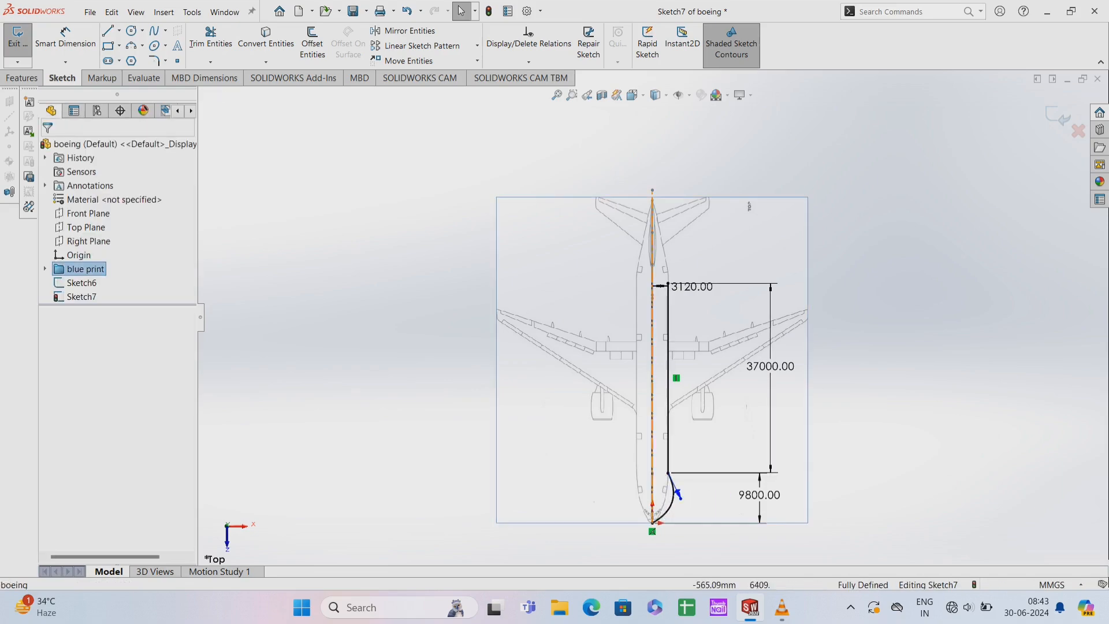
Dimension the spline's tangent handle at the fuselage line's end to 11000 mm
left_click(66, 41)
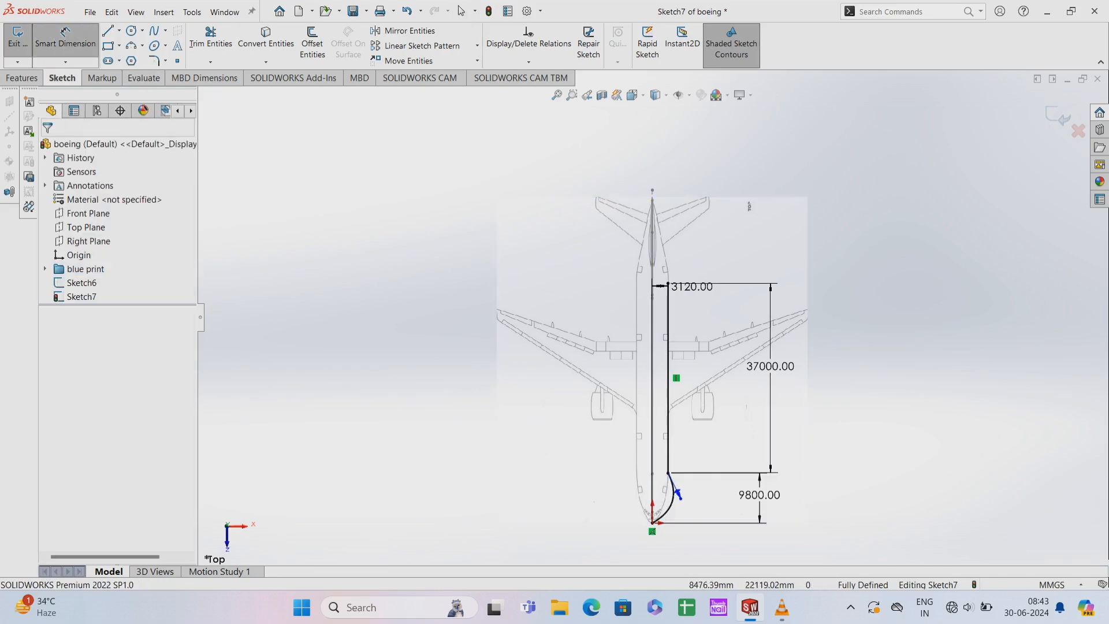
left_click(680, 496)
left_click(734, 501)
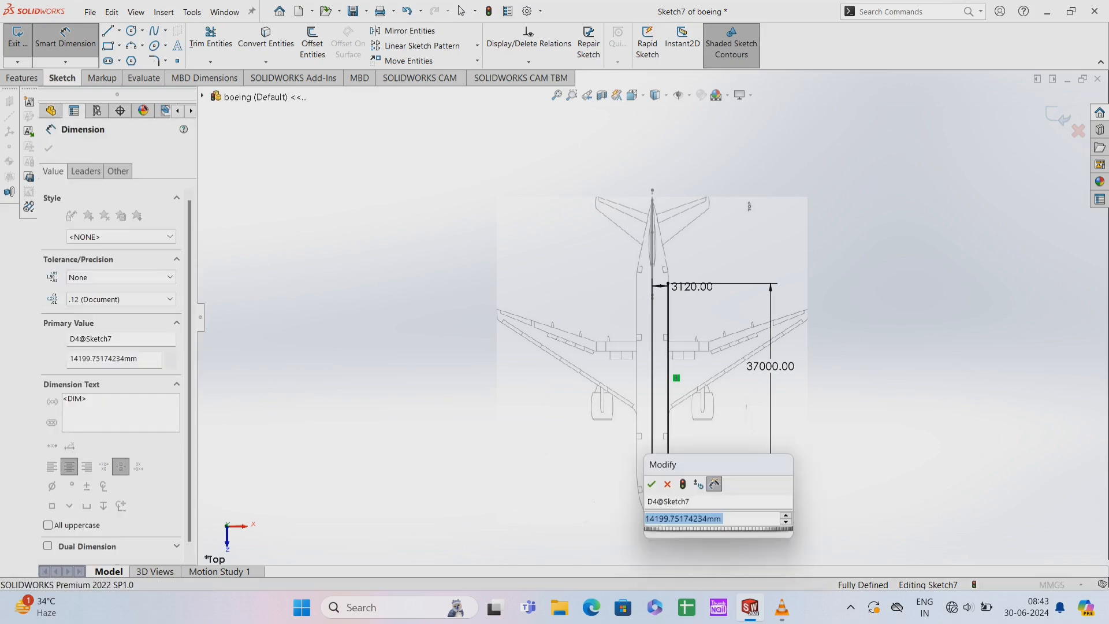
type("=")
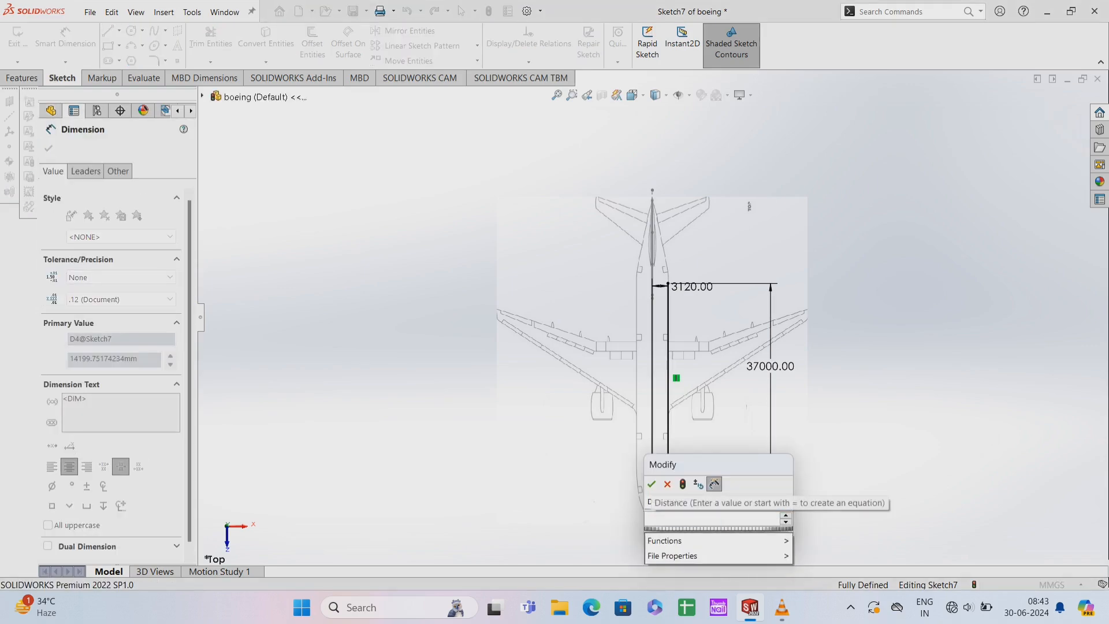
type("9800")
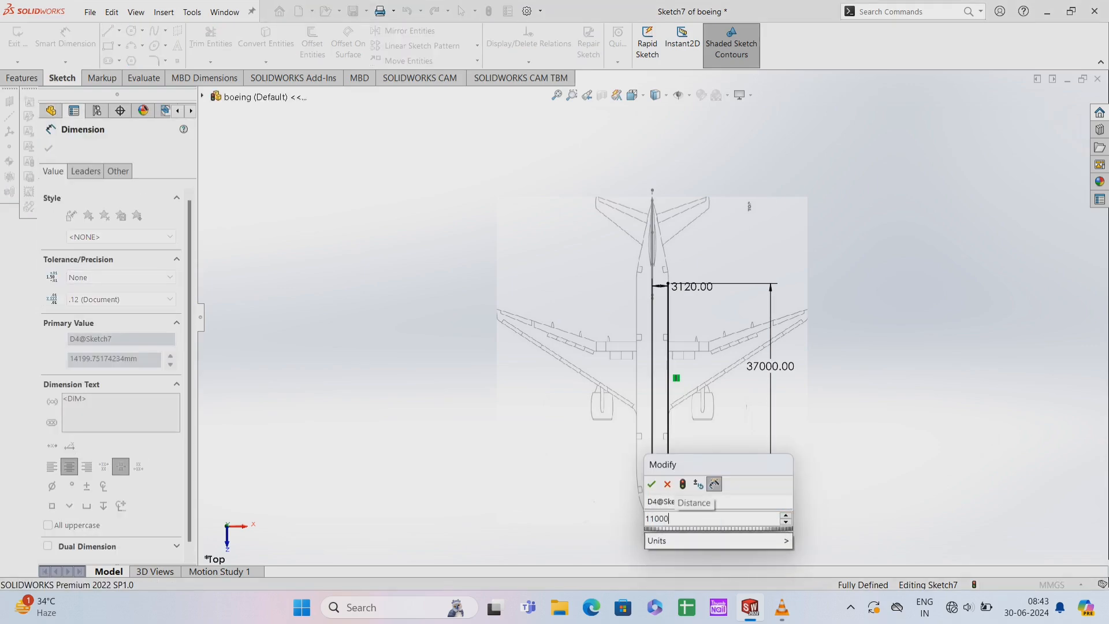
key("Return")
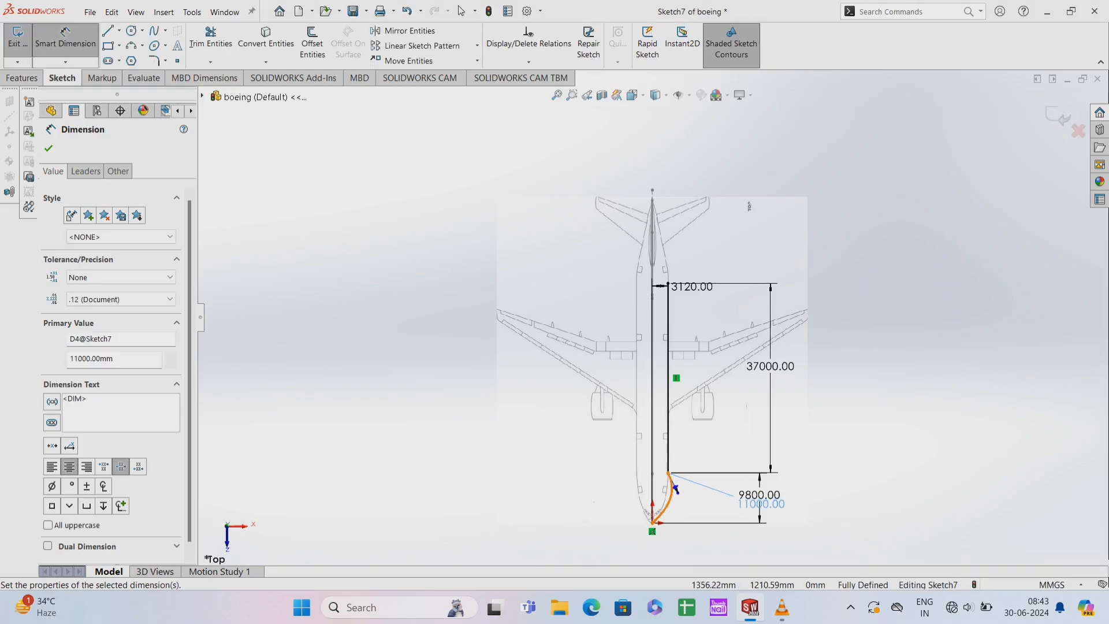
Dimension the nose spline's tangent handle at the origin to 800 mm
left_click(674, 488)
left_click(665, 511)
left_click(701, 519)
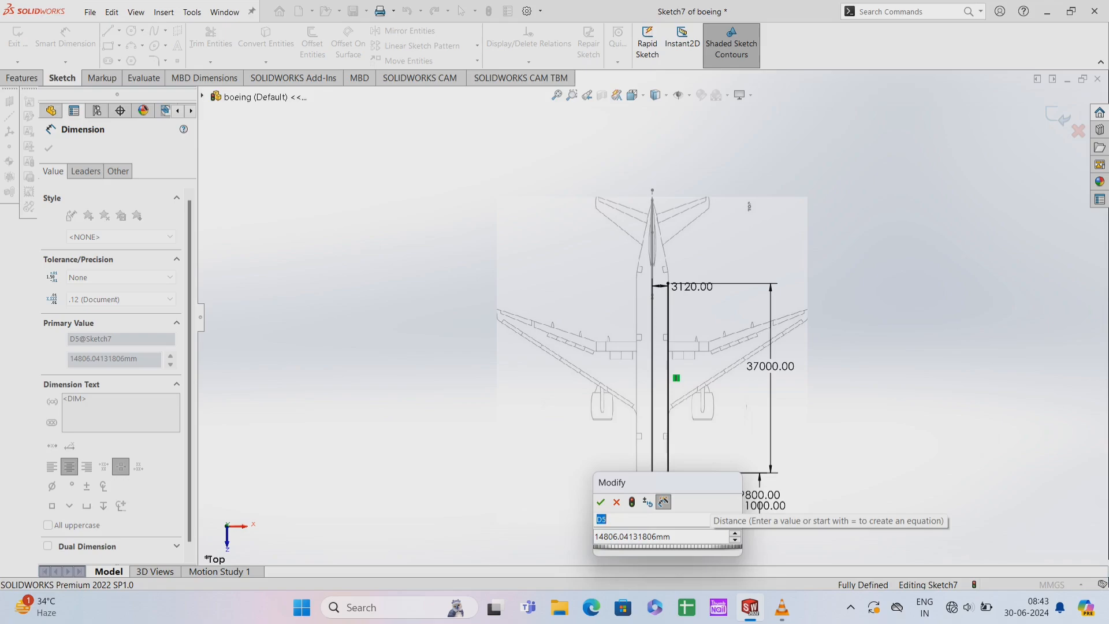
left_click(609, 537)
mouse_move(609, 537)
left_mouse_down()
mouse_move(569, 543)
mouse_move(675, 537)
left_mouse_up()
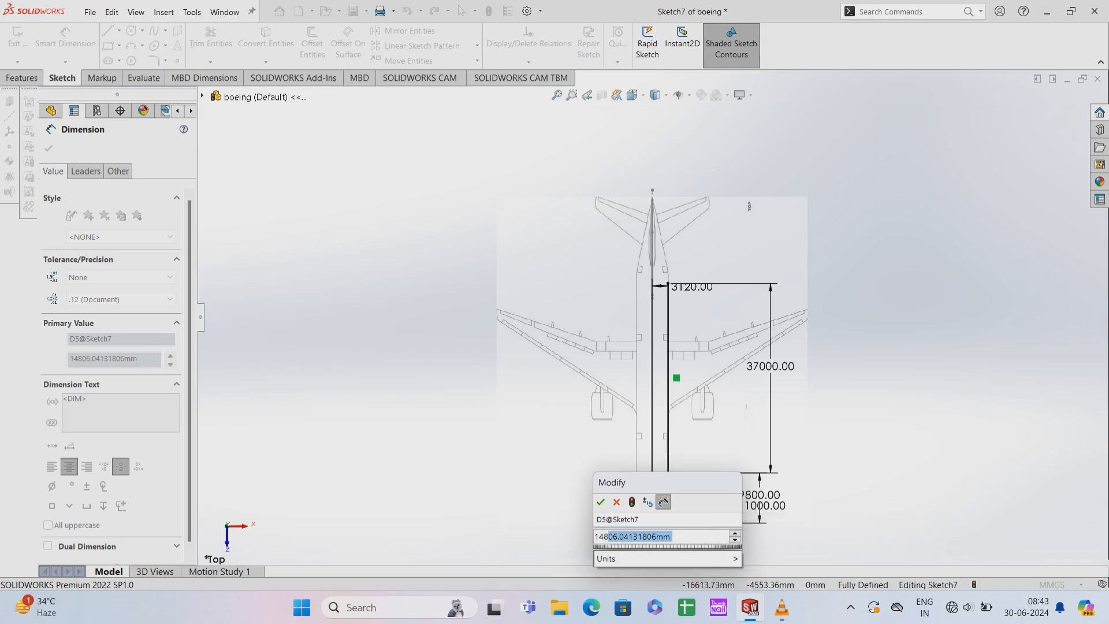
key("BackSpace")
key("BackSpace")
key("BackSpace")
key("BackSpace")
type("8")
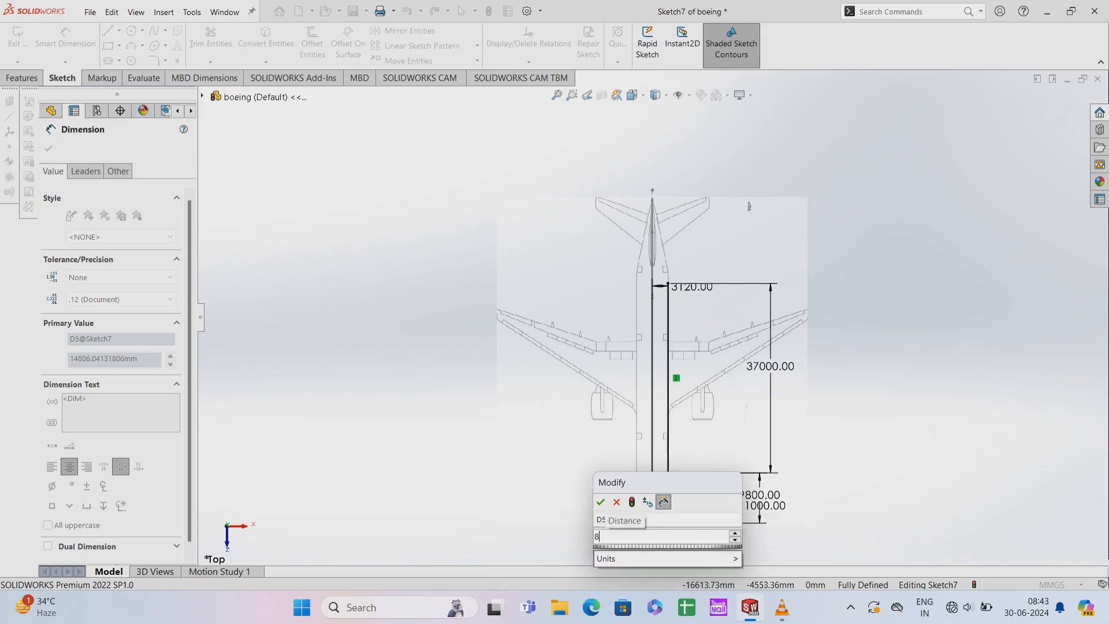
type("00")
key("Return")
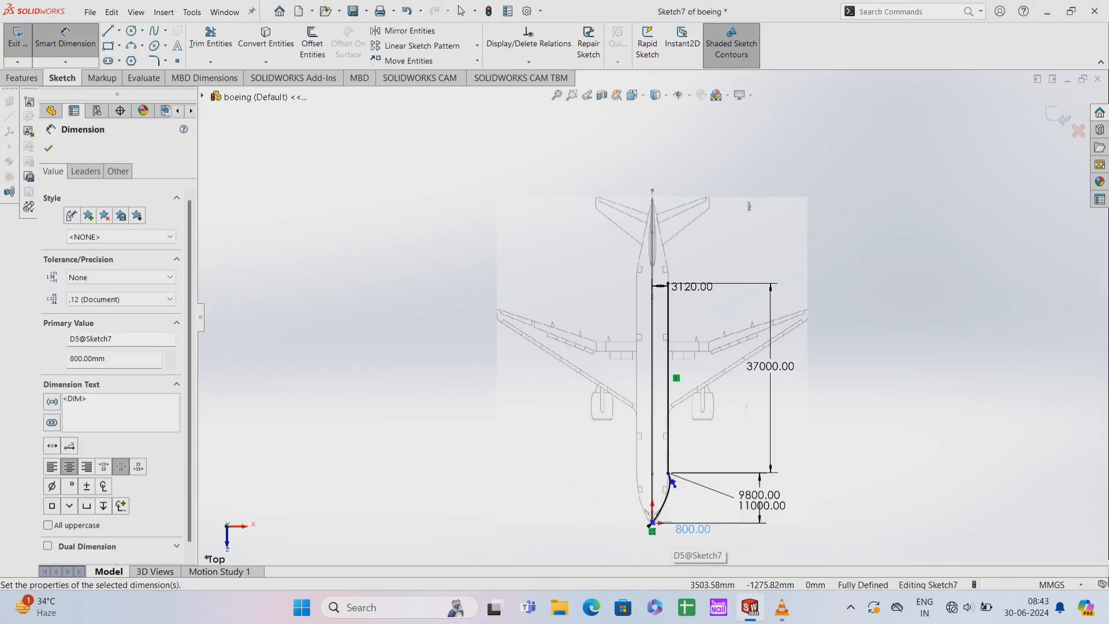
key("Escape")
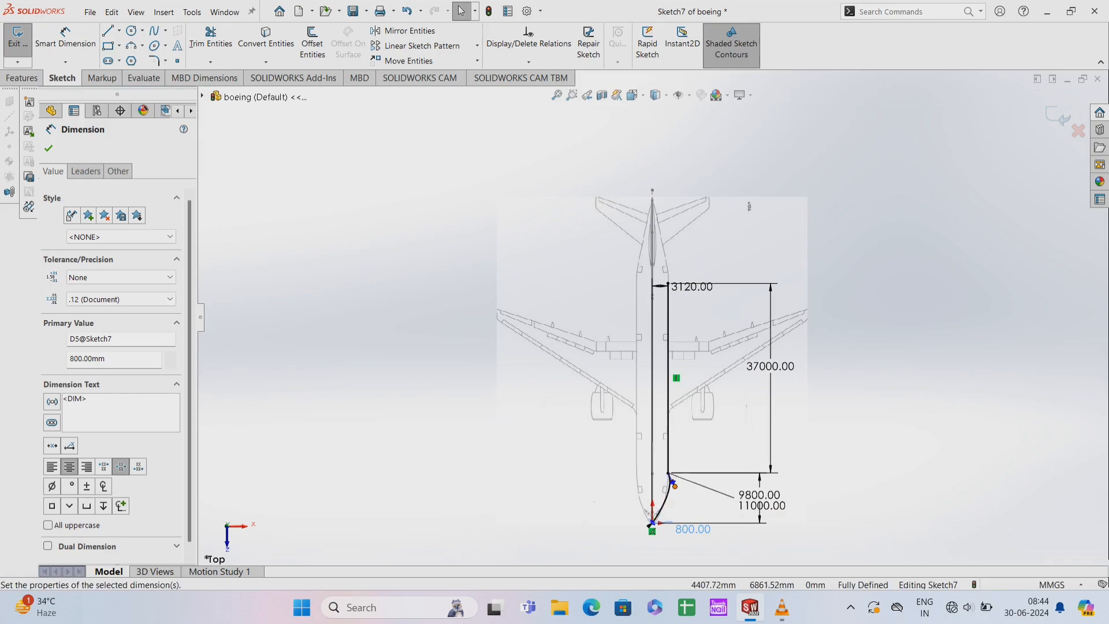
Try a vertical relation on the nose spline's tangent handle at the fuselage line's end, and undo it
left_click(671, 480)
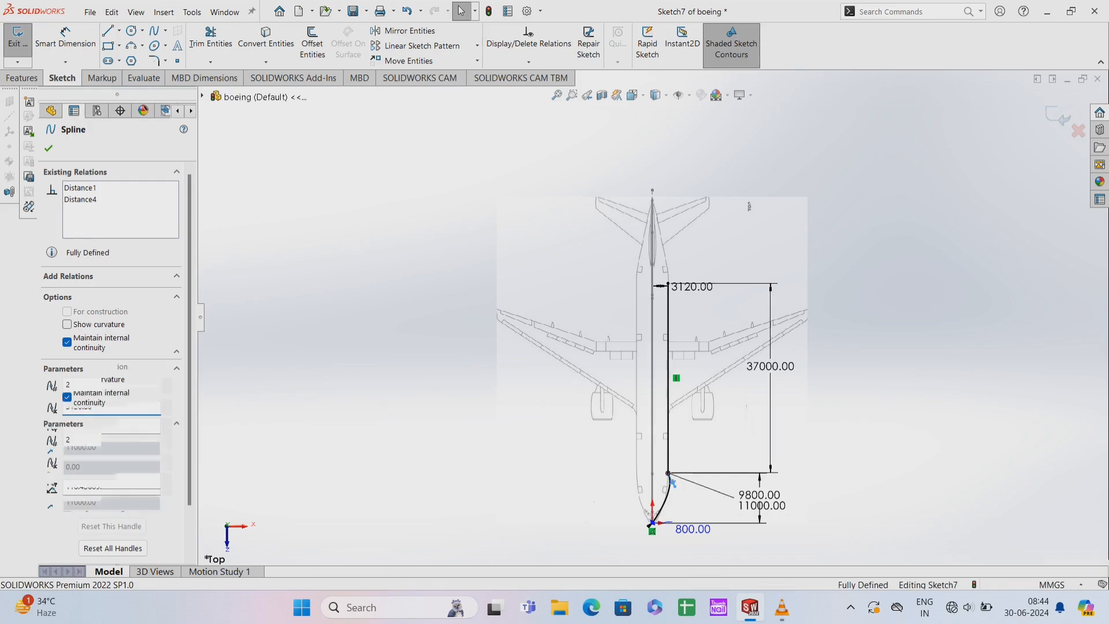
left_click(51, 310)
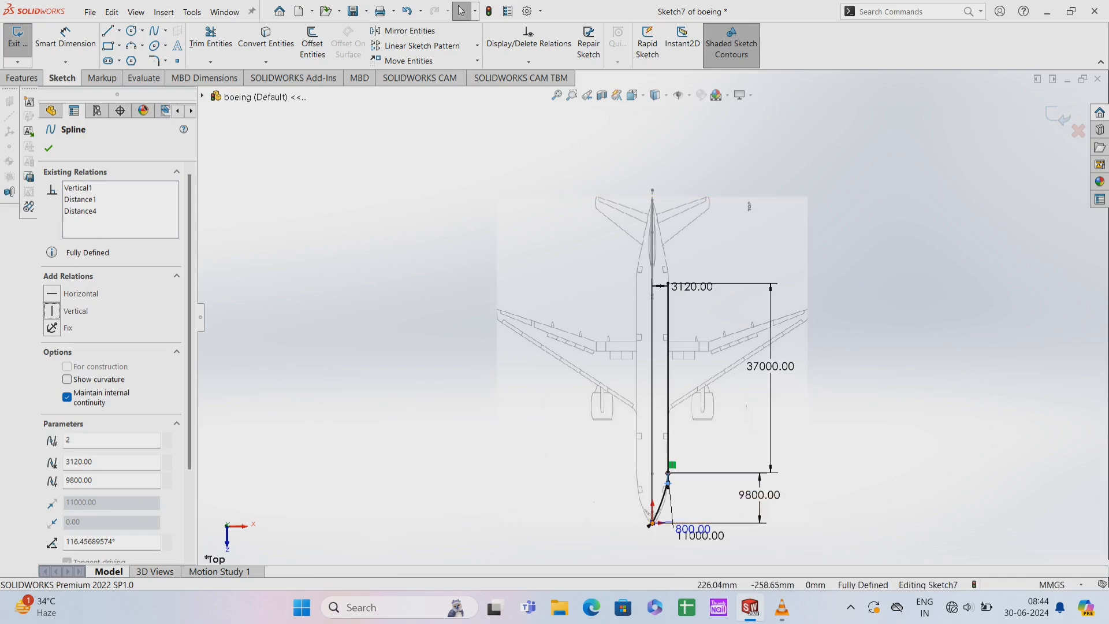
left_click(668, 484)
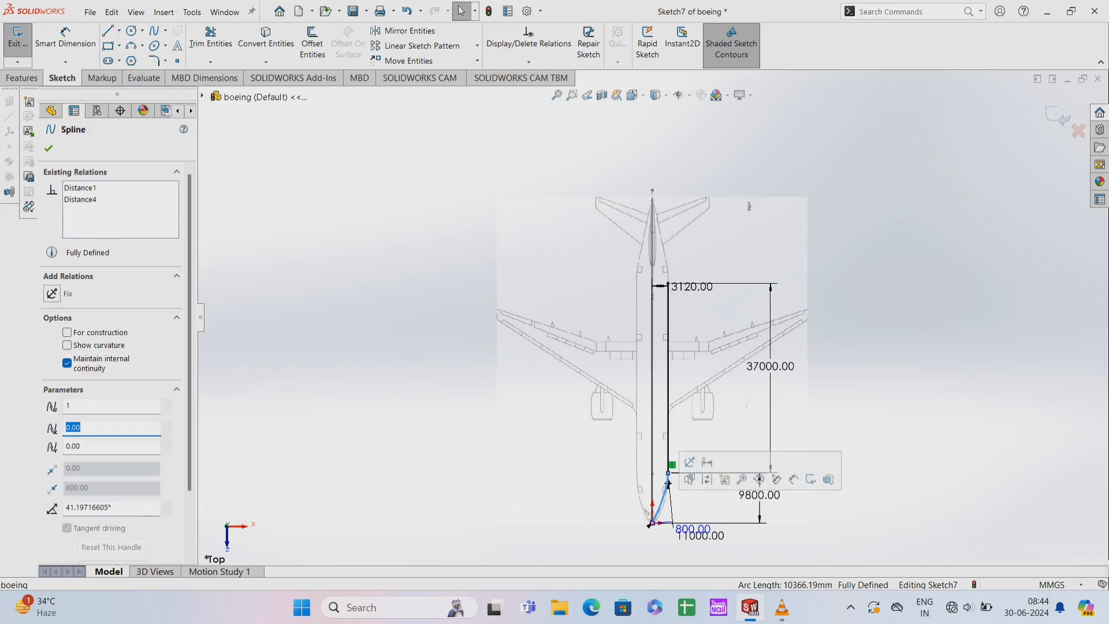
scroll(632, 517, "down", 5)
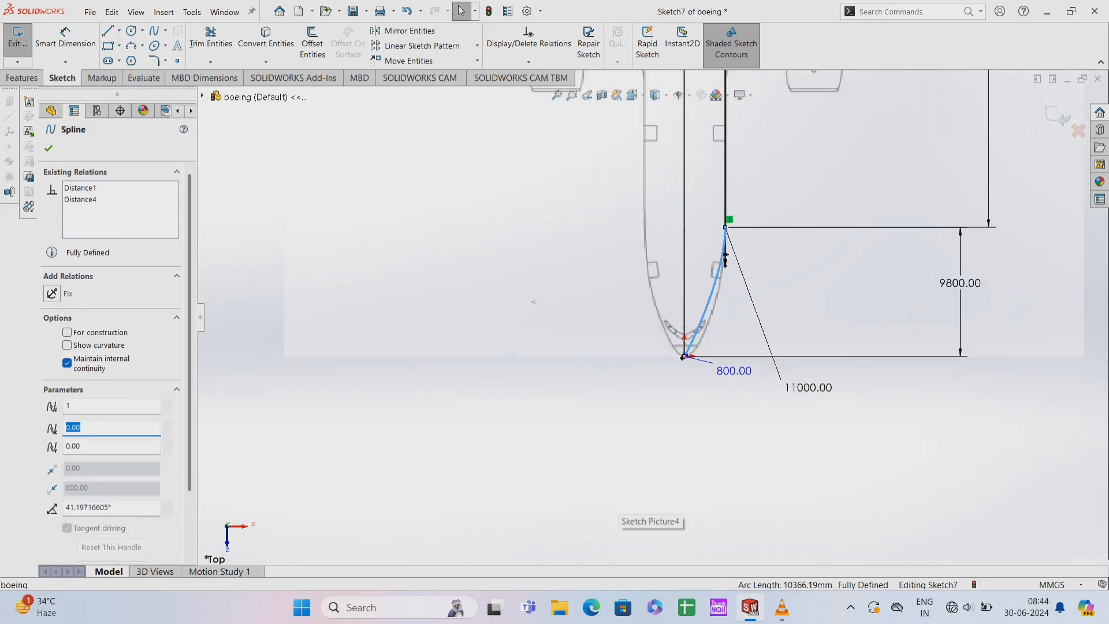
left_click(683, 357)
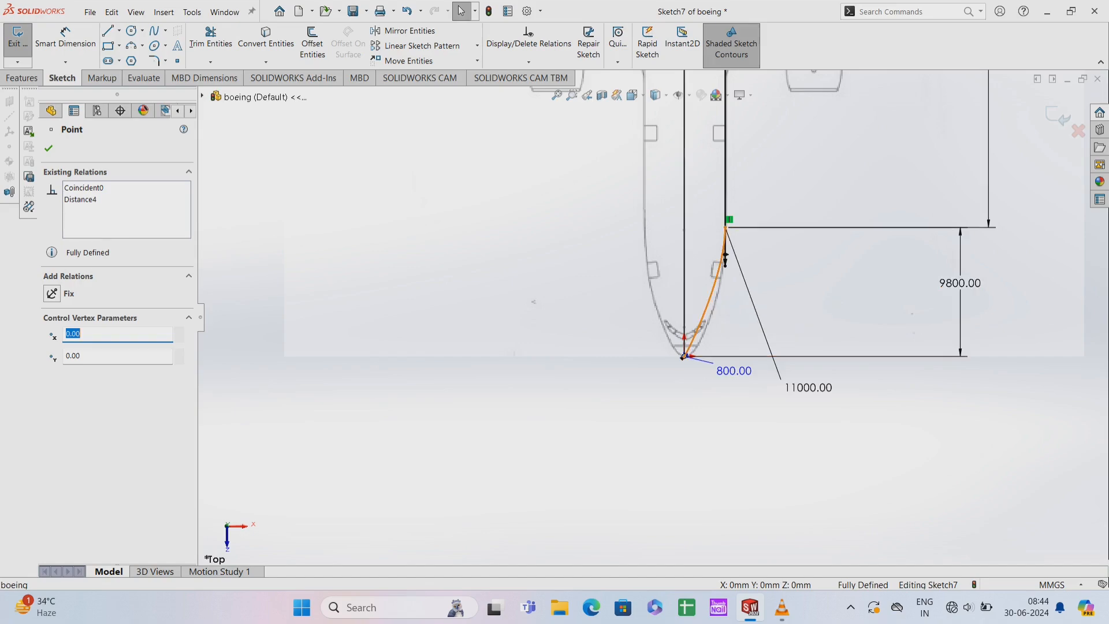
key("ctrl+z")
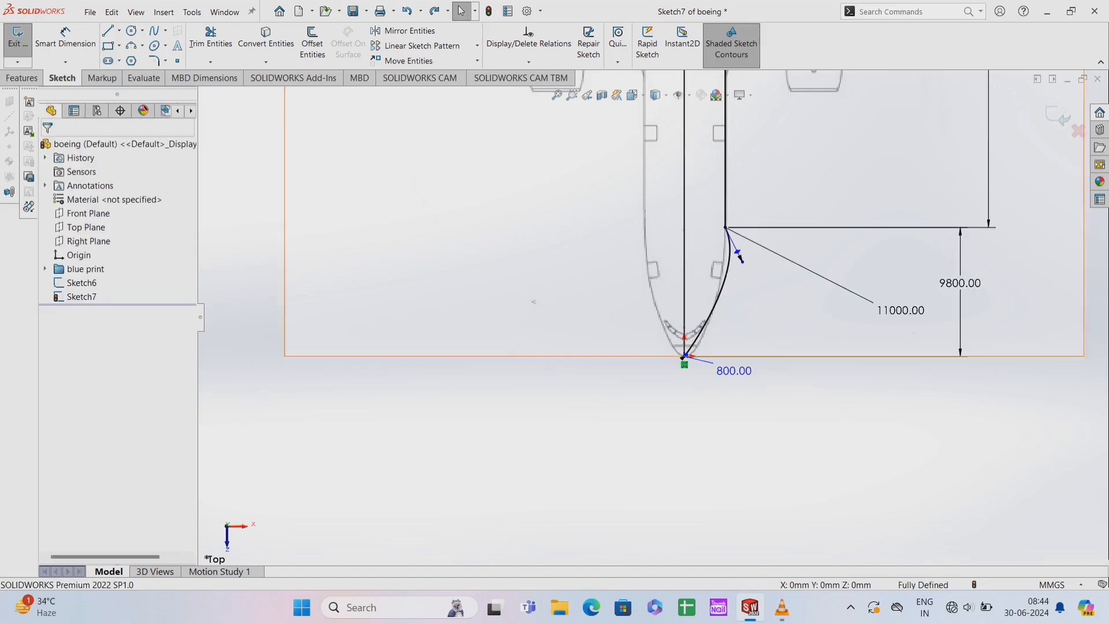
Undo the 800 mm value and make the spline's tangent handle at the origin horizontal
key("ctrl+z")
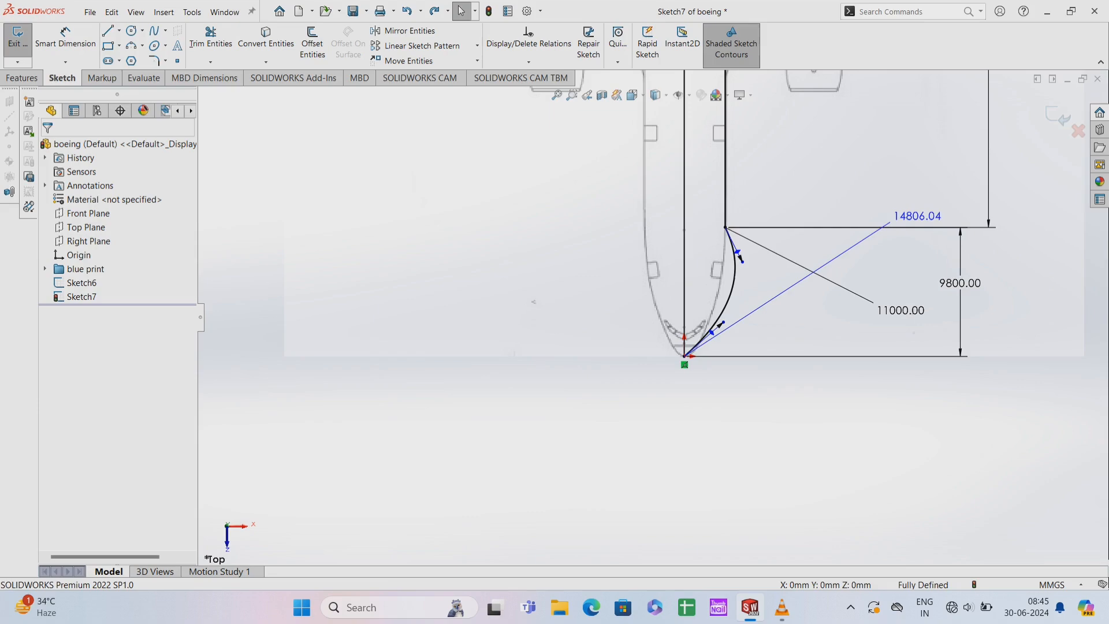
left_click_drag(722, 324, 737, 357)
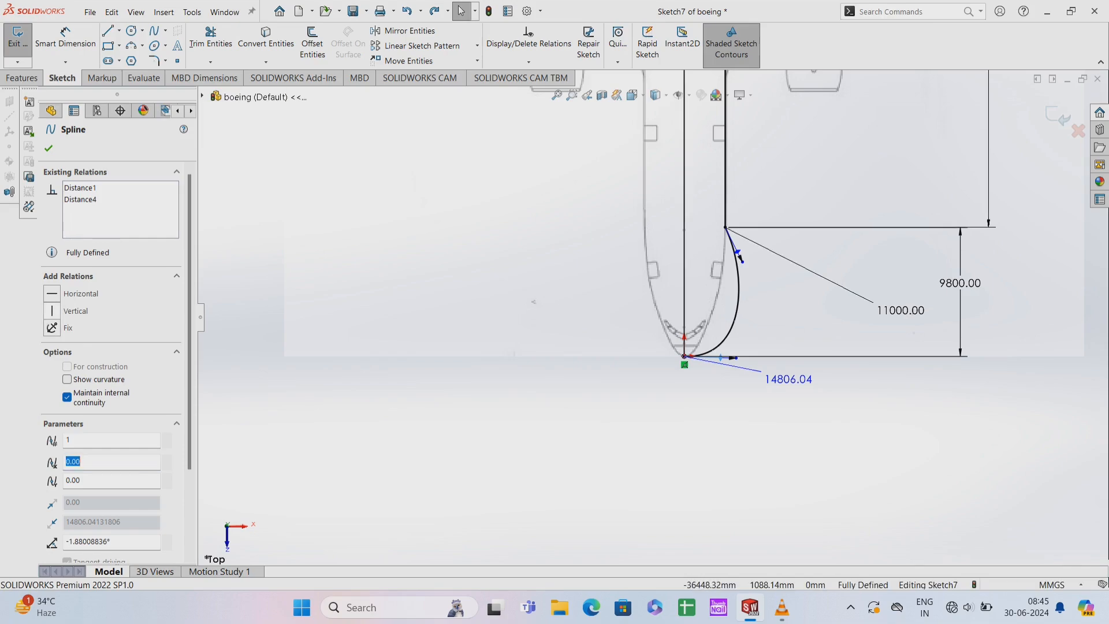
left_click(52, 293)
Make the spline's tangent handle at the fuselage line's end vertical
left_click(740, 256)
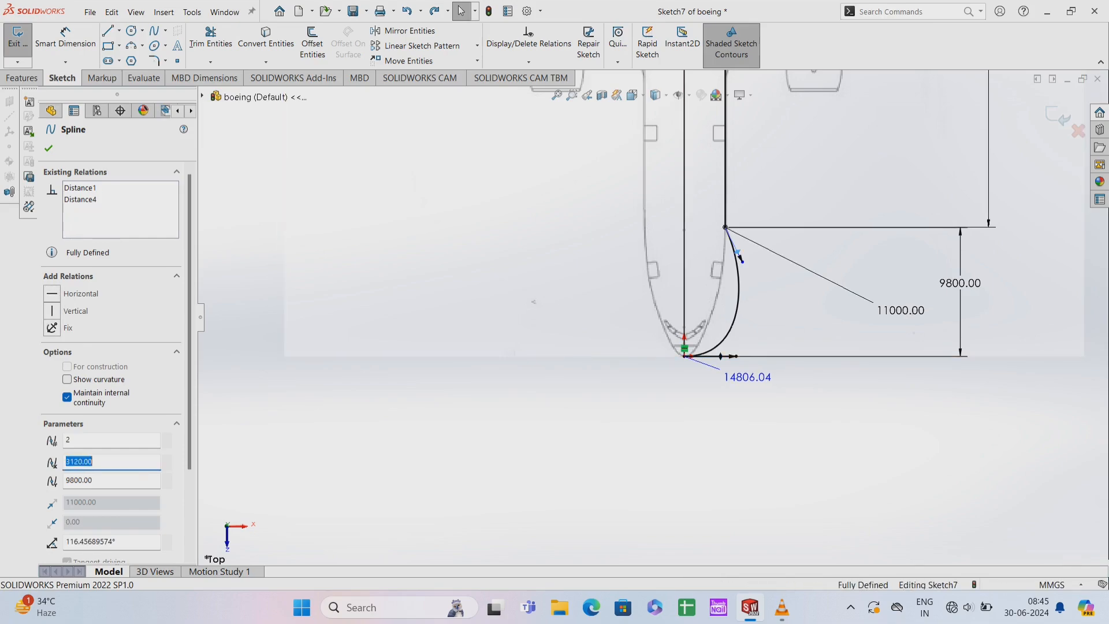
left_click(52, 311)
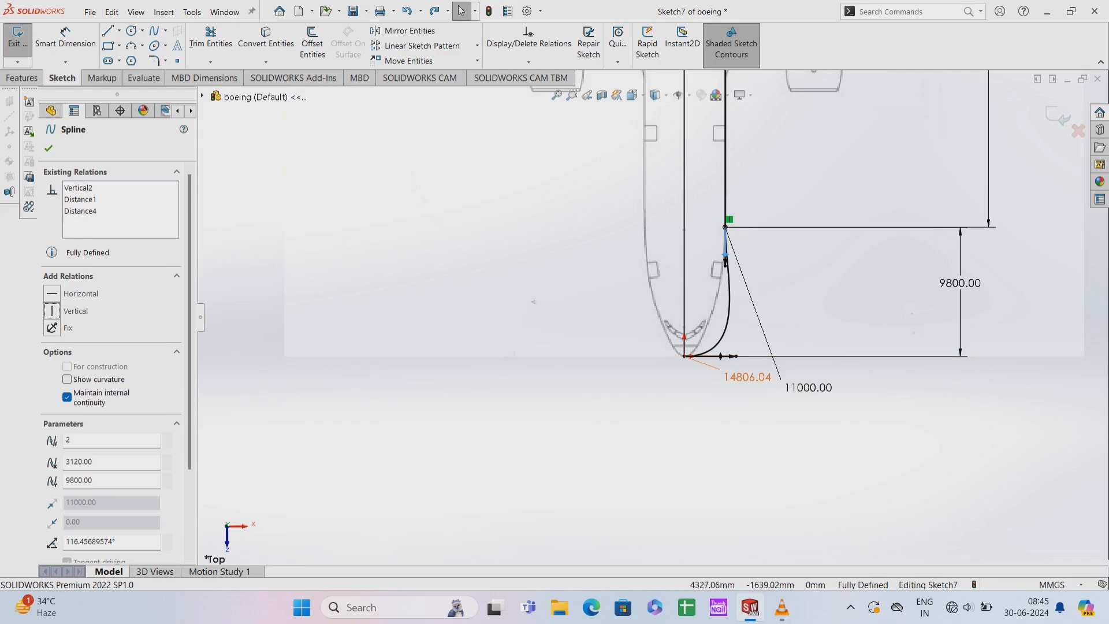
Set the dimension of the horizontal tangent handle at the origin to 800 mm
double_click(747, 377)
key("BackSpace")
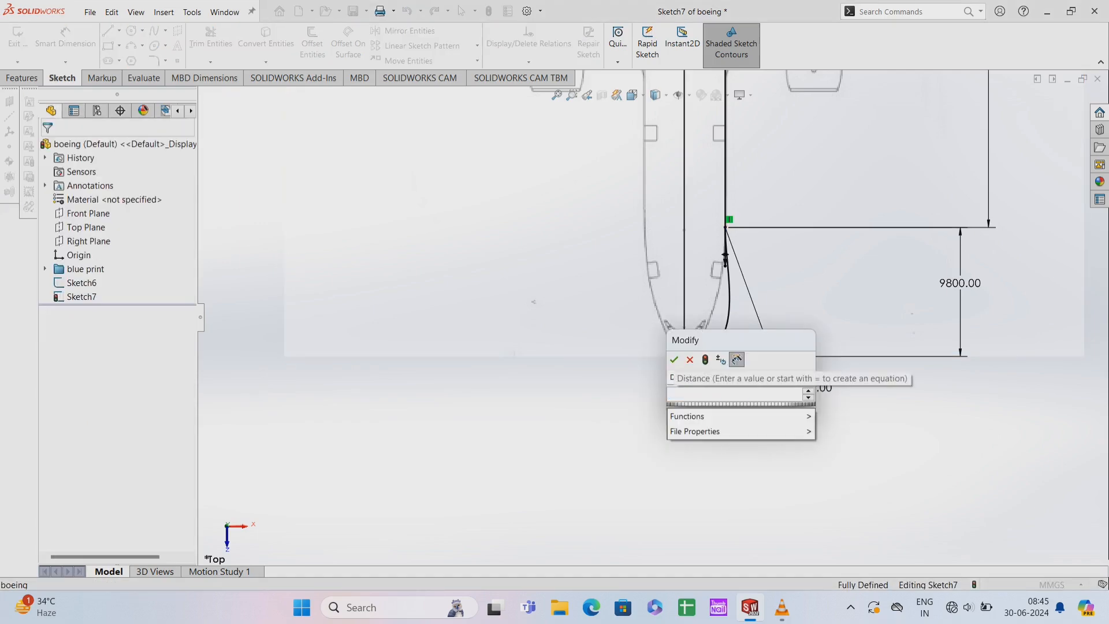
type("6000")
key("Return")
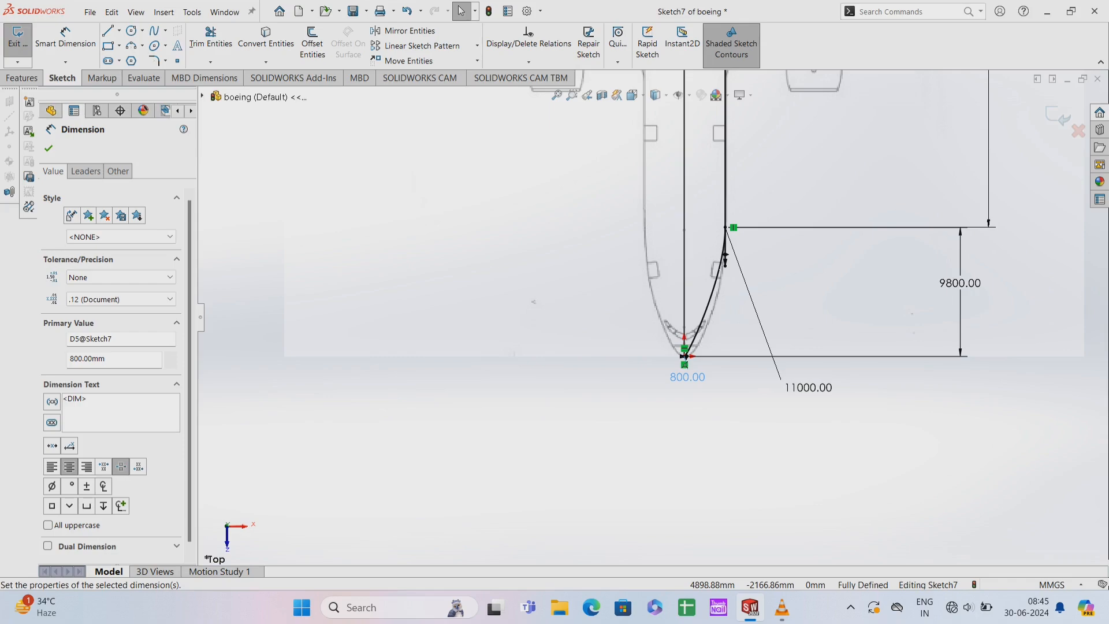
Remove the vertical relation from the handle at the fuselage line's end and tilt that handle slightly outward
scroll(642, 295, "up", 5)
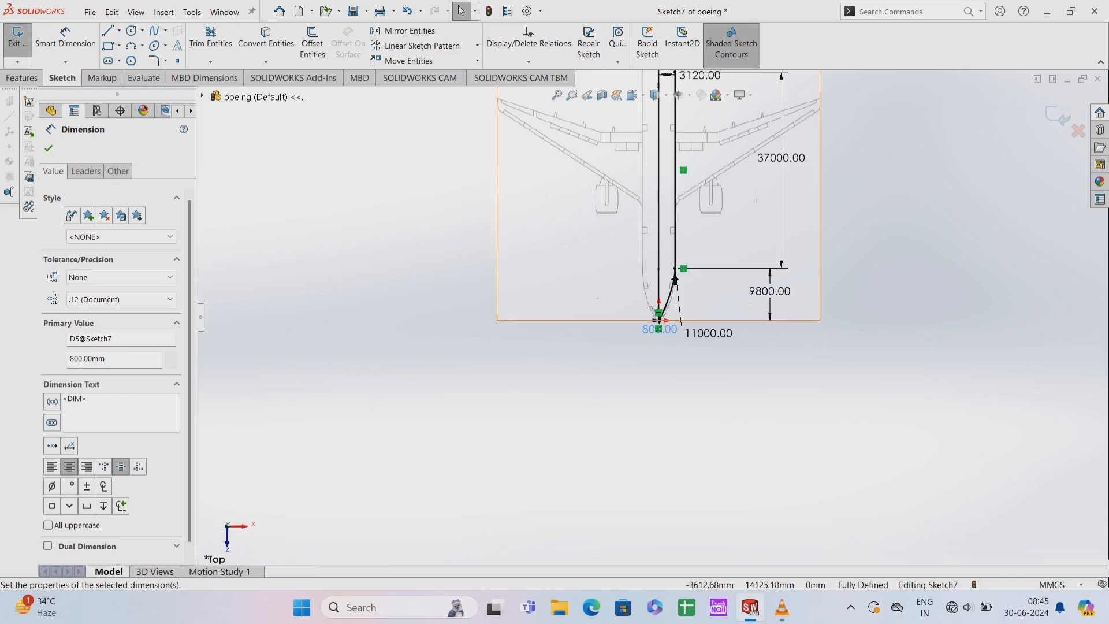
scroll(683, 246, "down", 4)
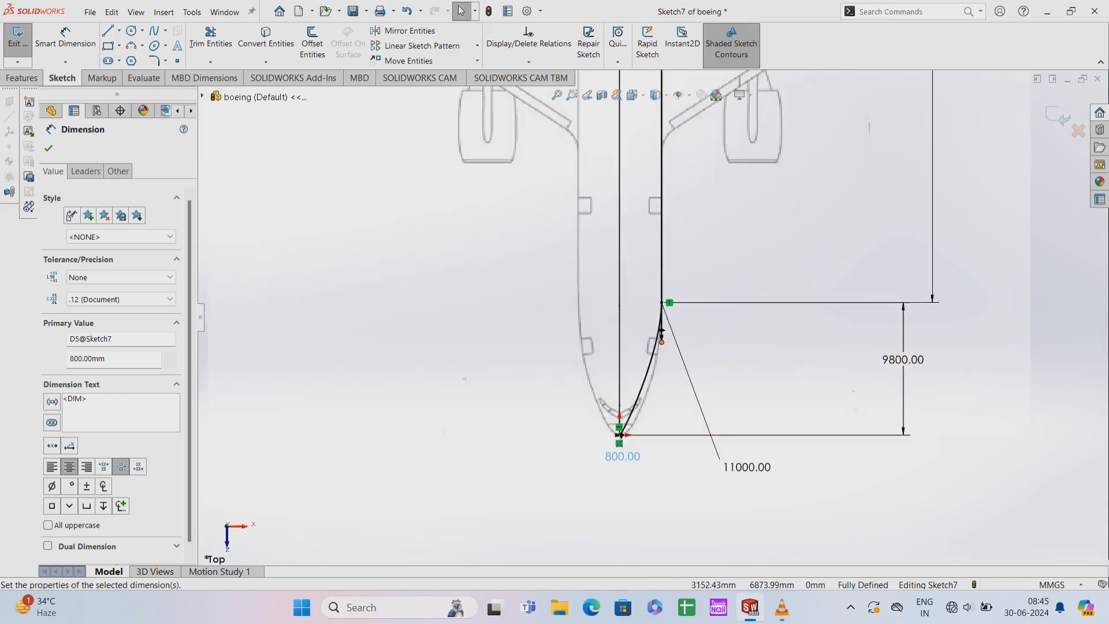
left_click(663, 317)
key("Escape")
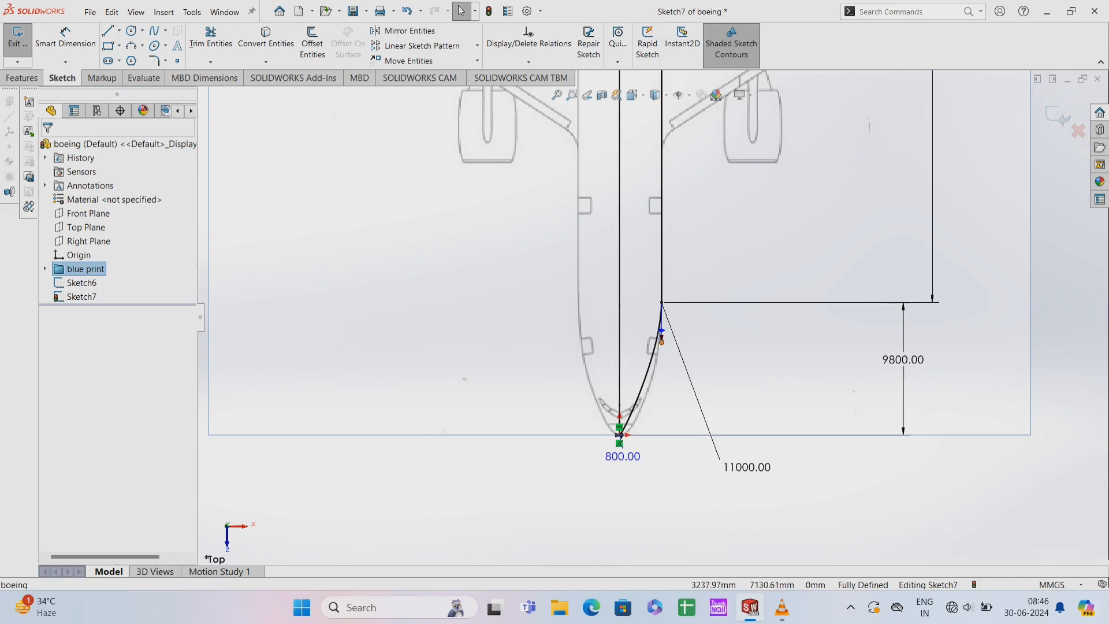
left_click(662, 332)
left_click_drag(662, 333, 668, 340)
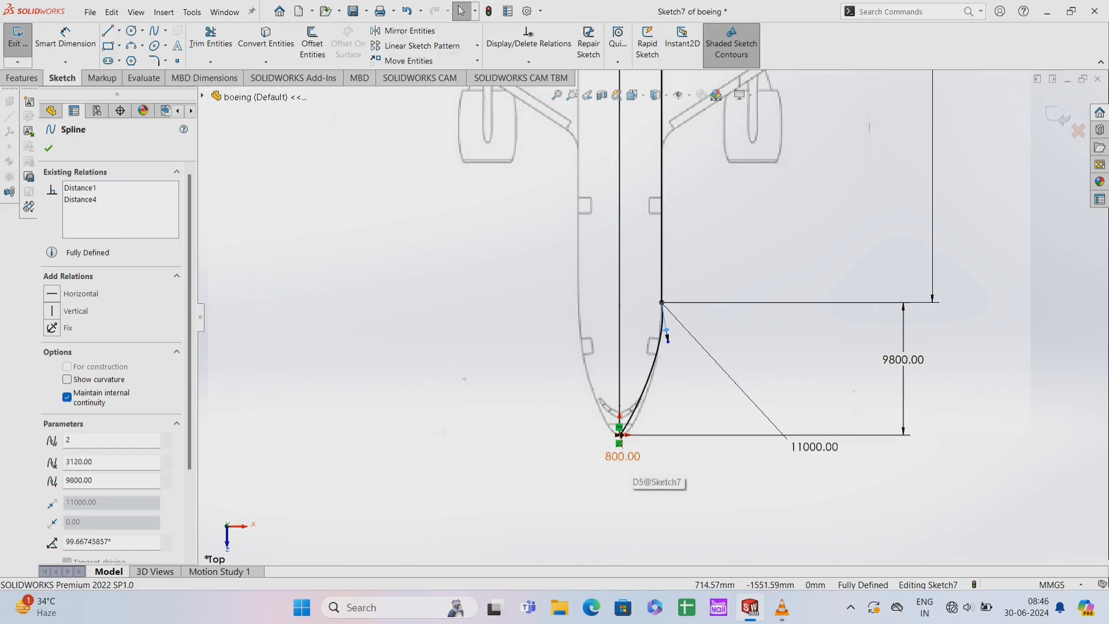
double_click(623, 456)
left_click(563, 438)
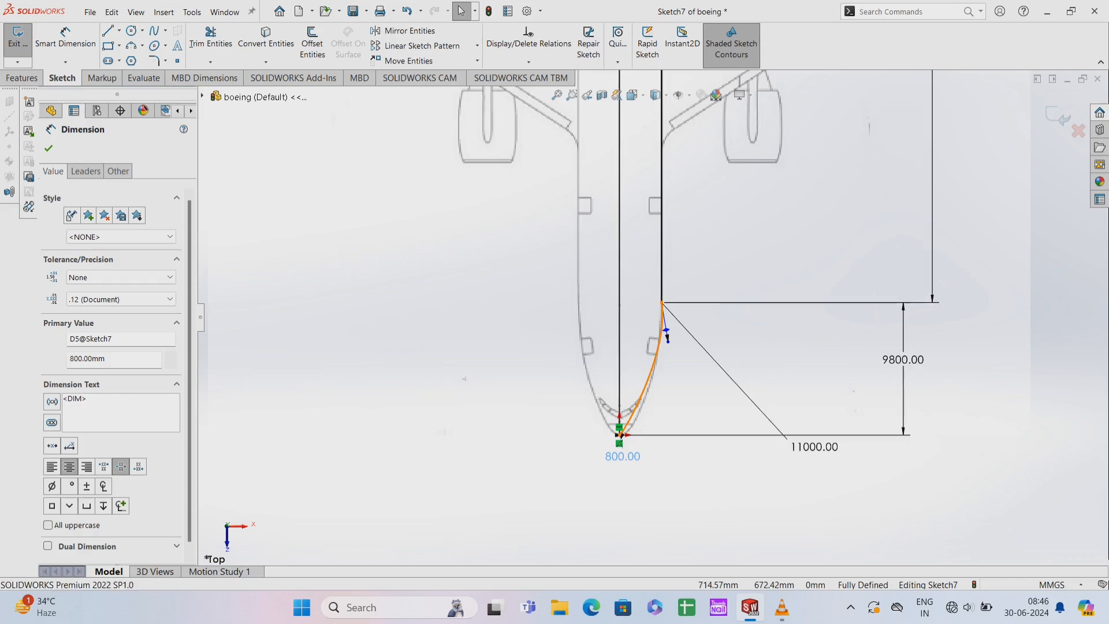
left_click(620, 433)
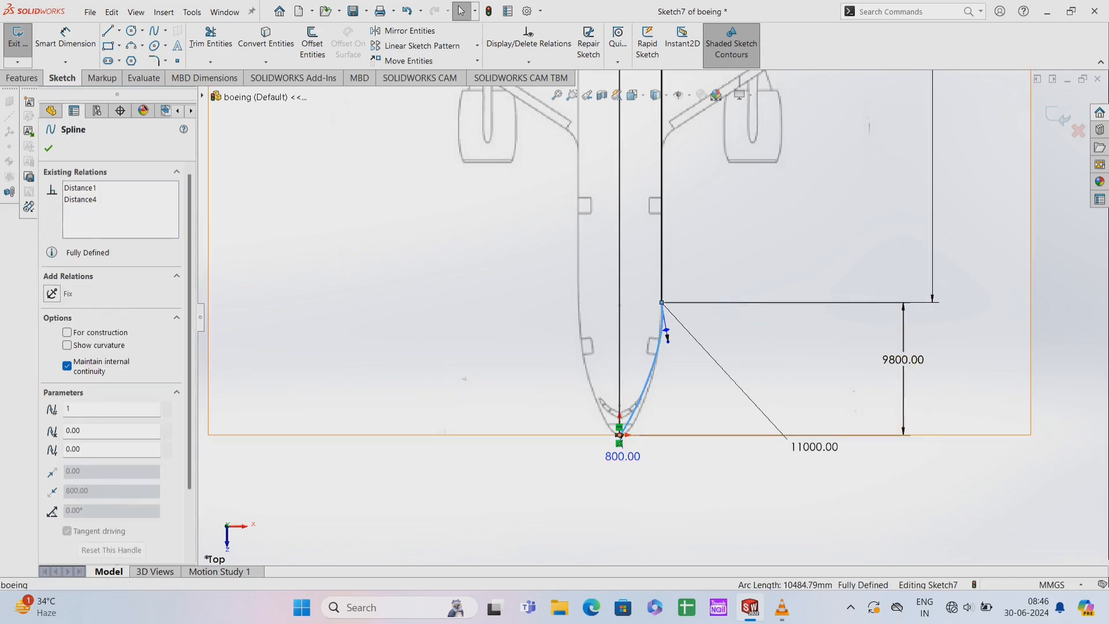
left_click(49, 149)
double_click(347, 242)
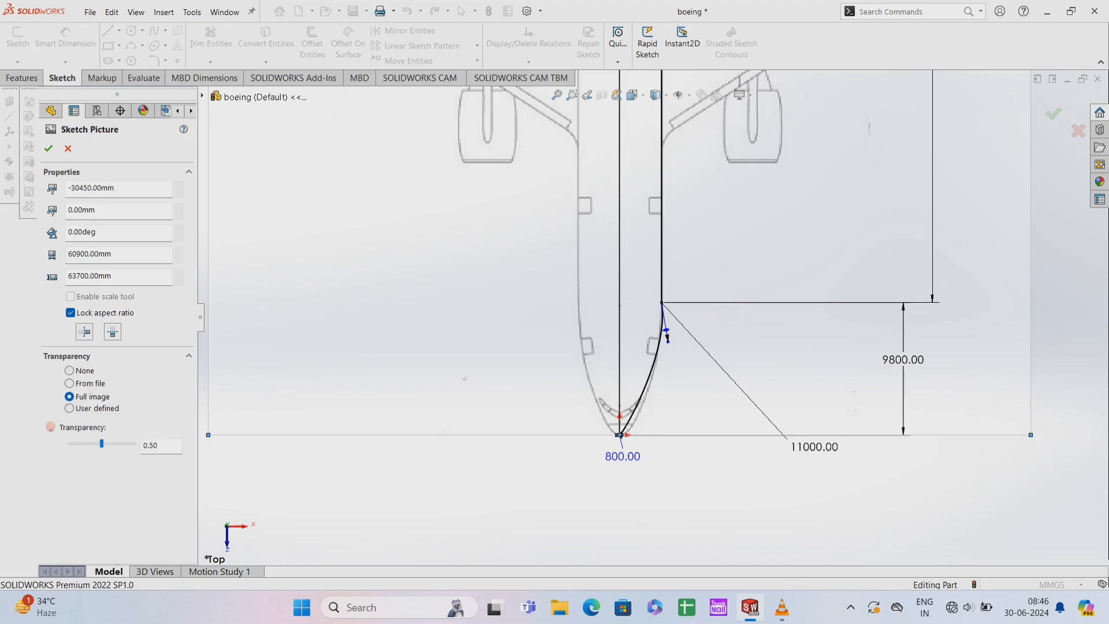
key("Escape")
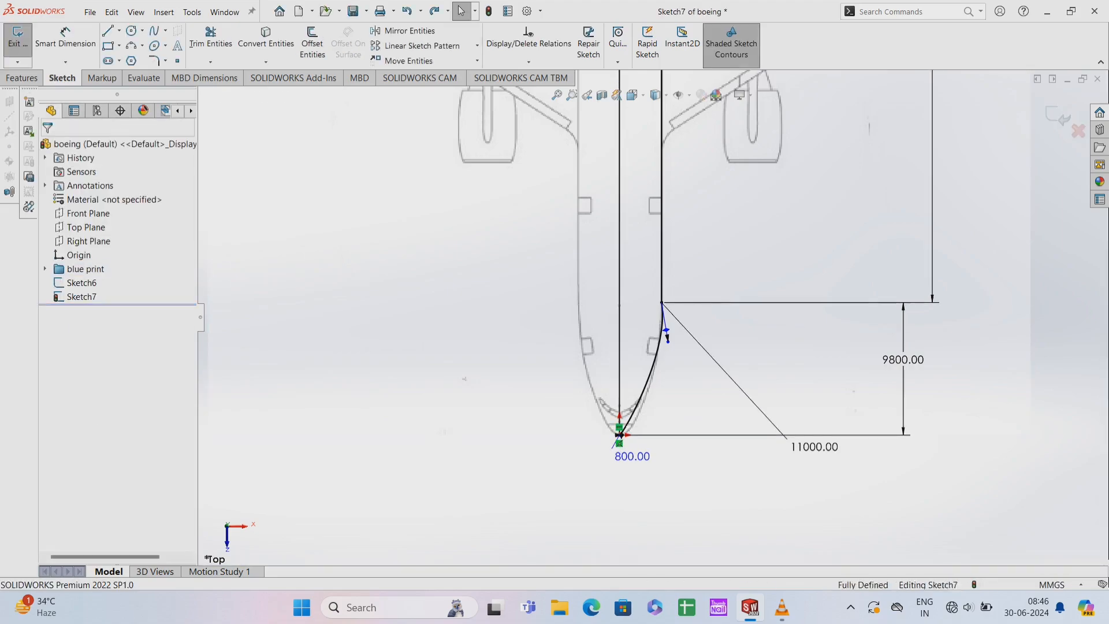
Undo the recent tangent handle changes, including the 800 mm value of the handle at the origin
left_click_drag(668, 341, 663, 340)
key("ctrl+z")
key("ctrl+z")
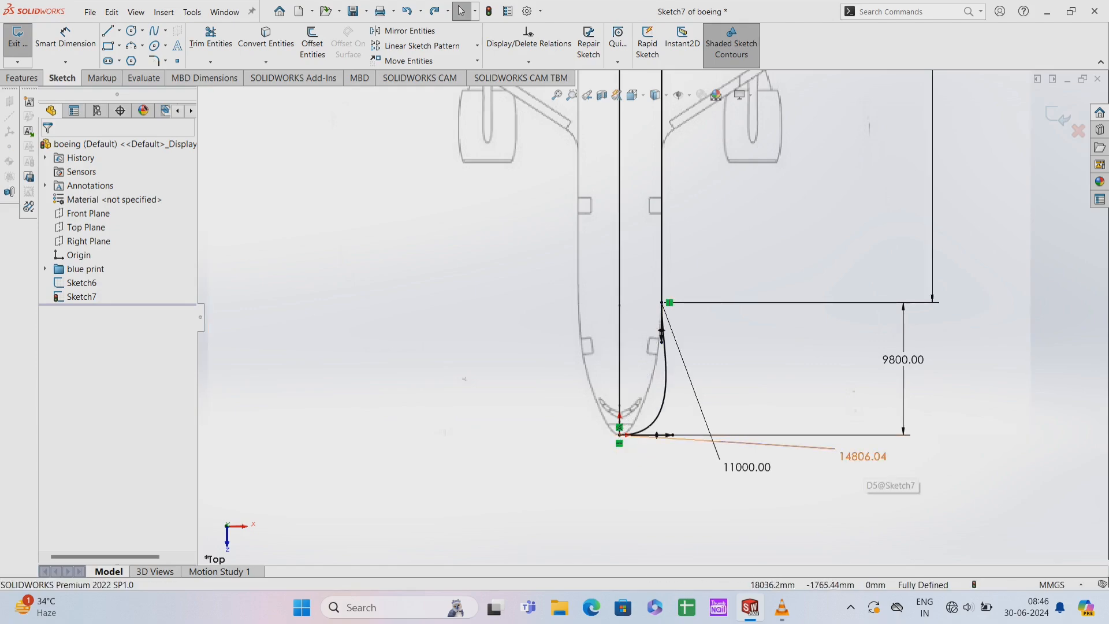
double_click(863, 456)
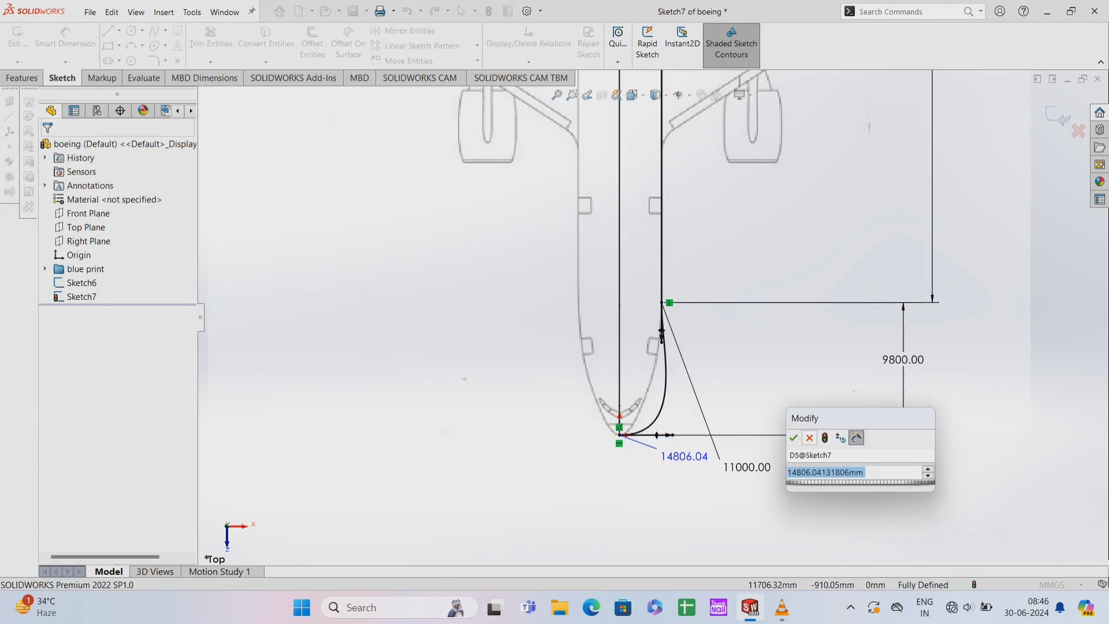
left_click(810, 437)
left_click(809, 436)
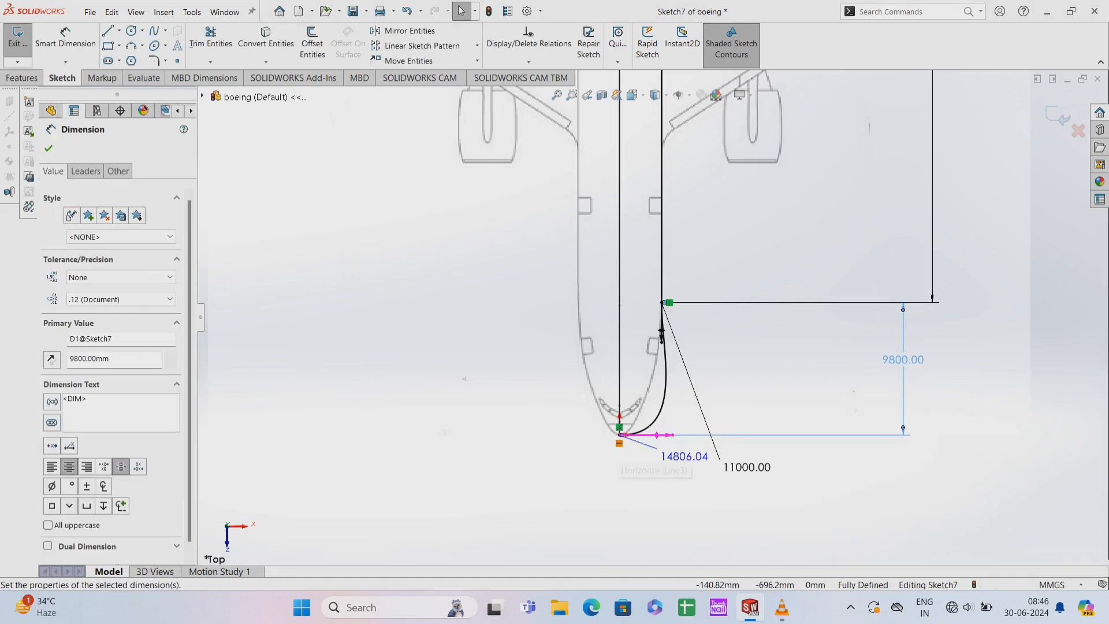
Delete the vertical and horizontal relations from the nose spline's two tangent handles
double_click(669, 302)
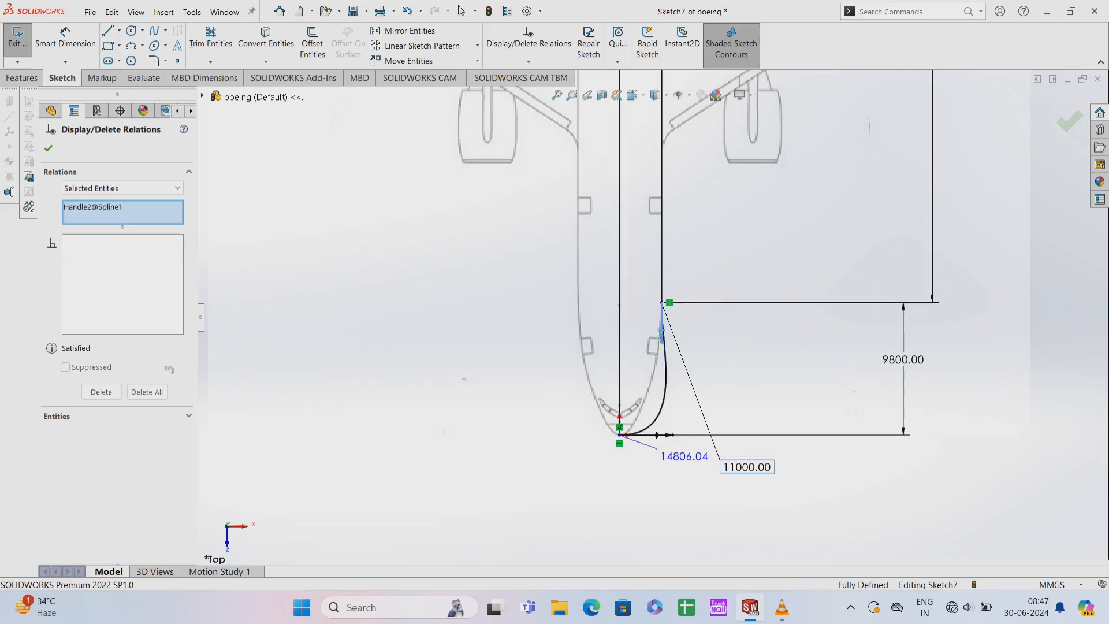
left_click(48, 148)
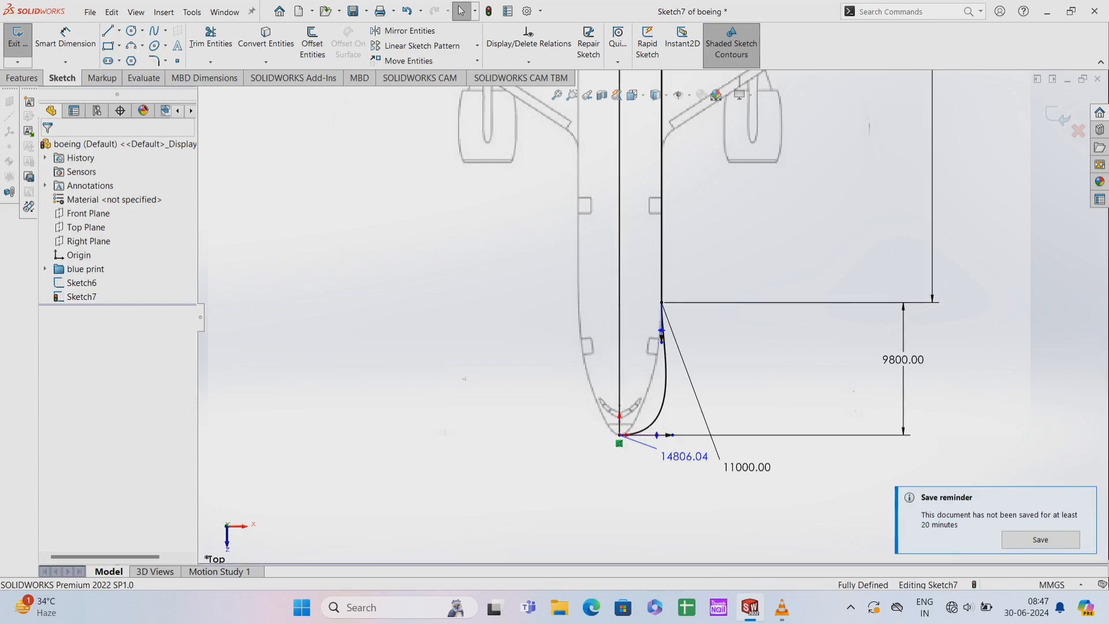
Try a value of 800 mm for the tangent handle dimension at the origin, and undo it
double_click(685, 456)
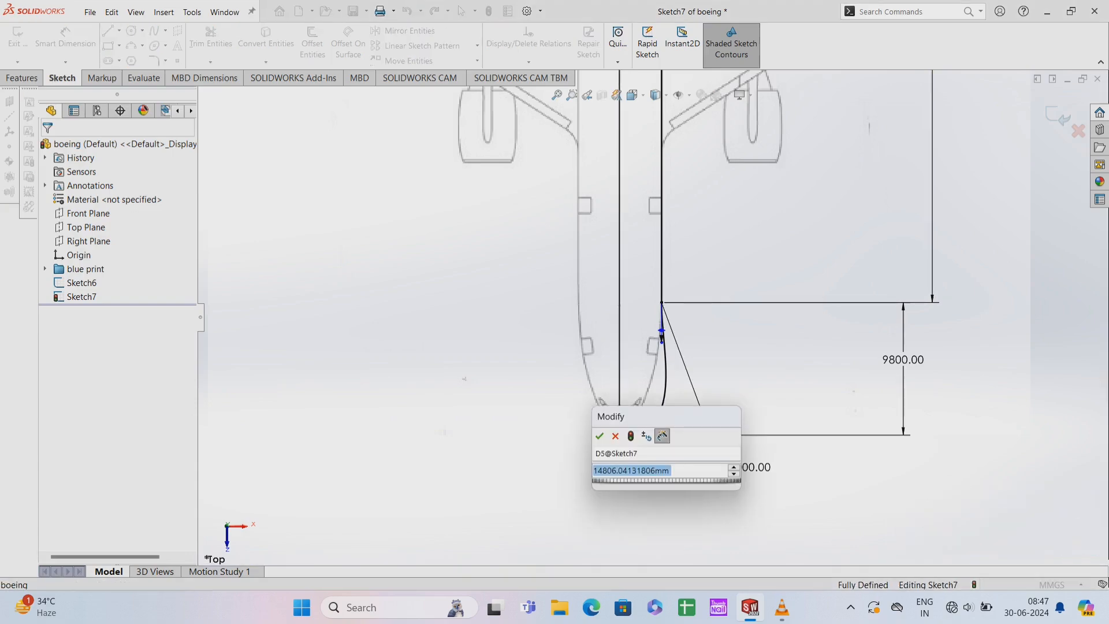
key("BackSpace")
type("8000")
key("Return")
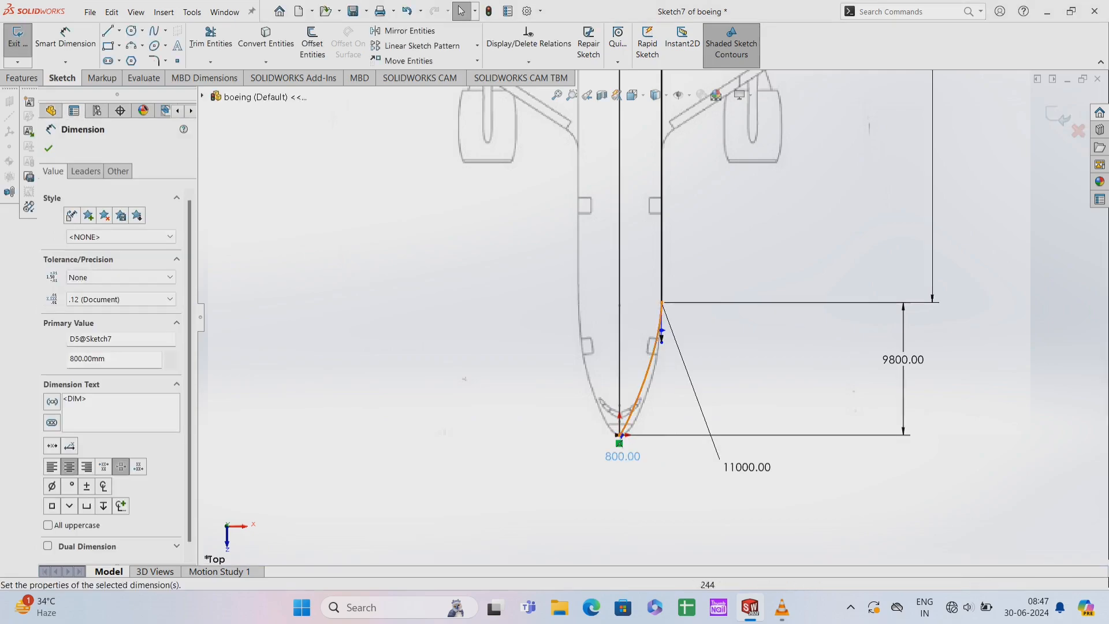
key("ctrl+z")
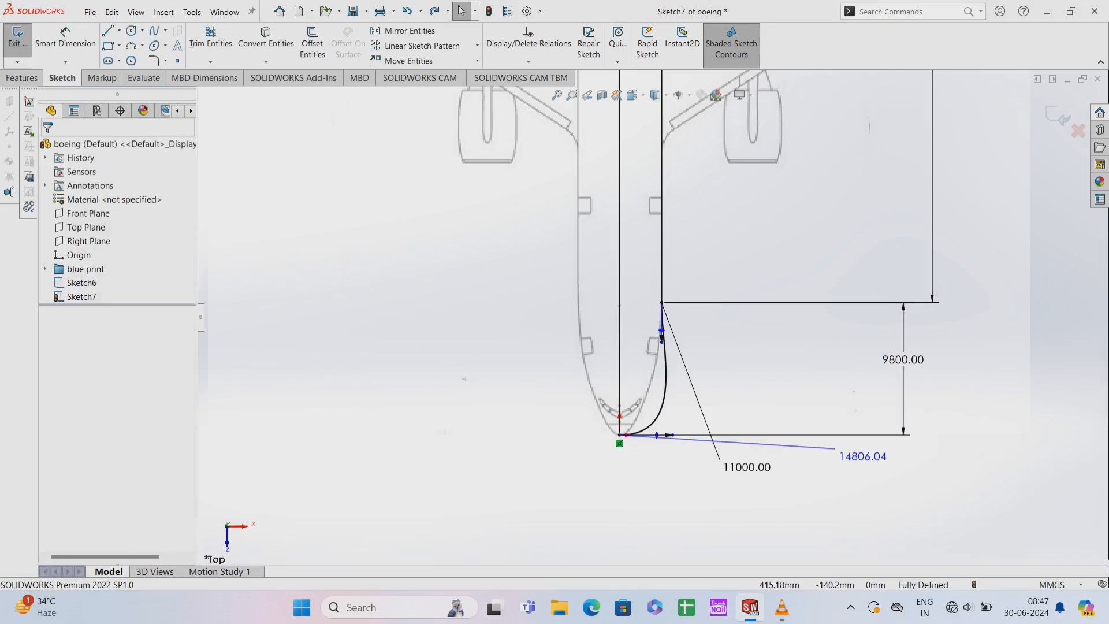
Undo one more change and swing the nose spline's tangent handle at the origin upward to about 46°
key("ctrl+z")
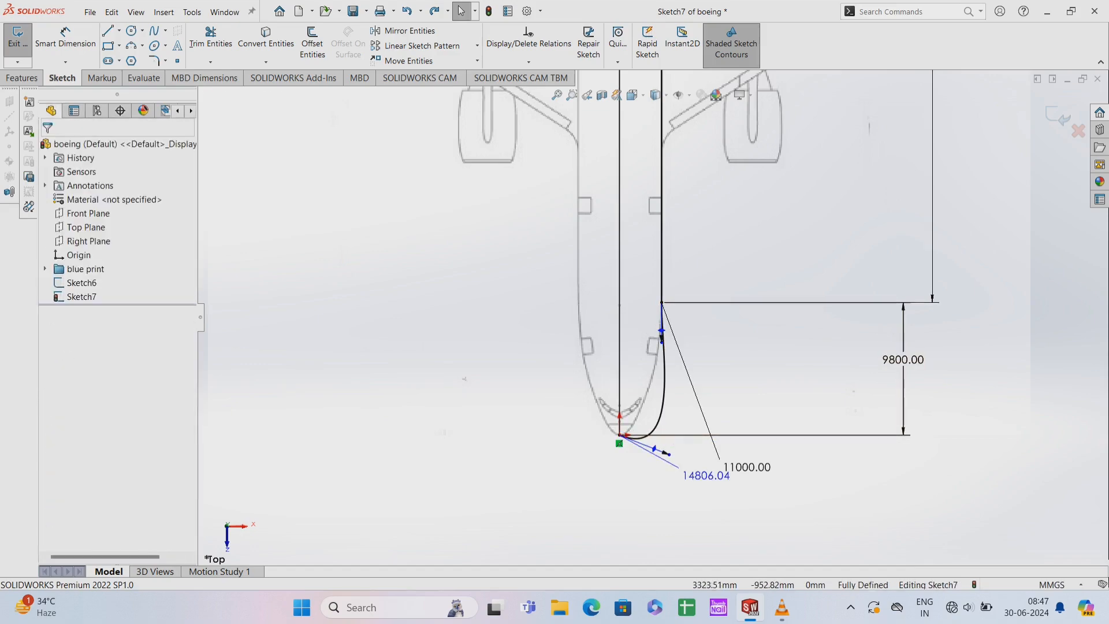
left_click_drag(667, 454, 657, 397)
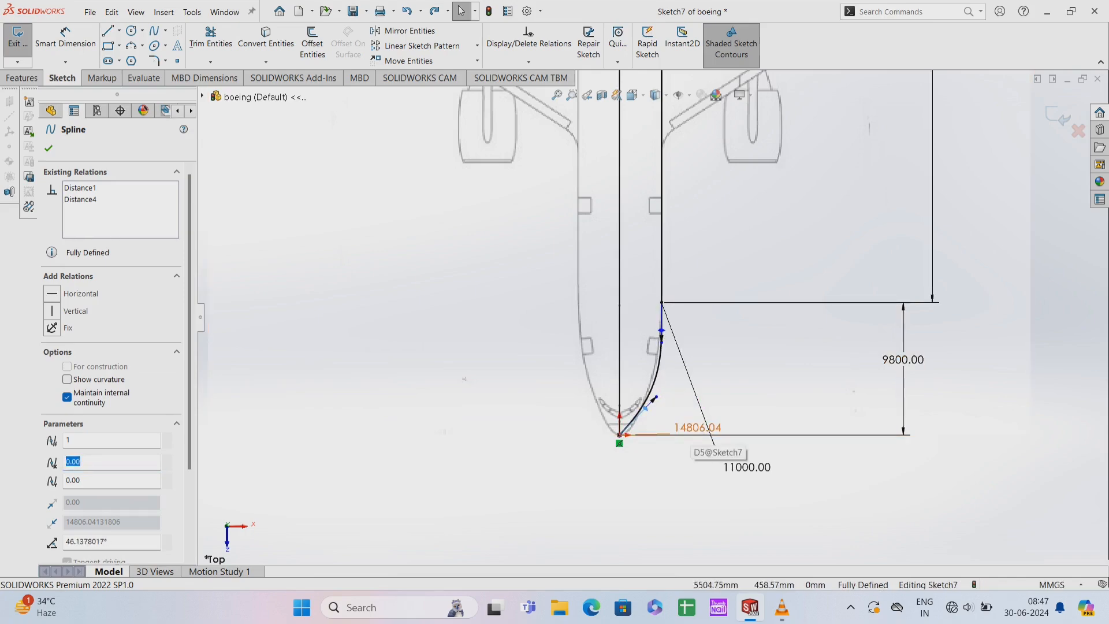
Try a value of 8000 mm for the nose spline's tangent handle dimension at the origin
left_click(699, 429)
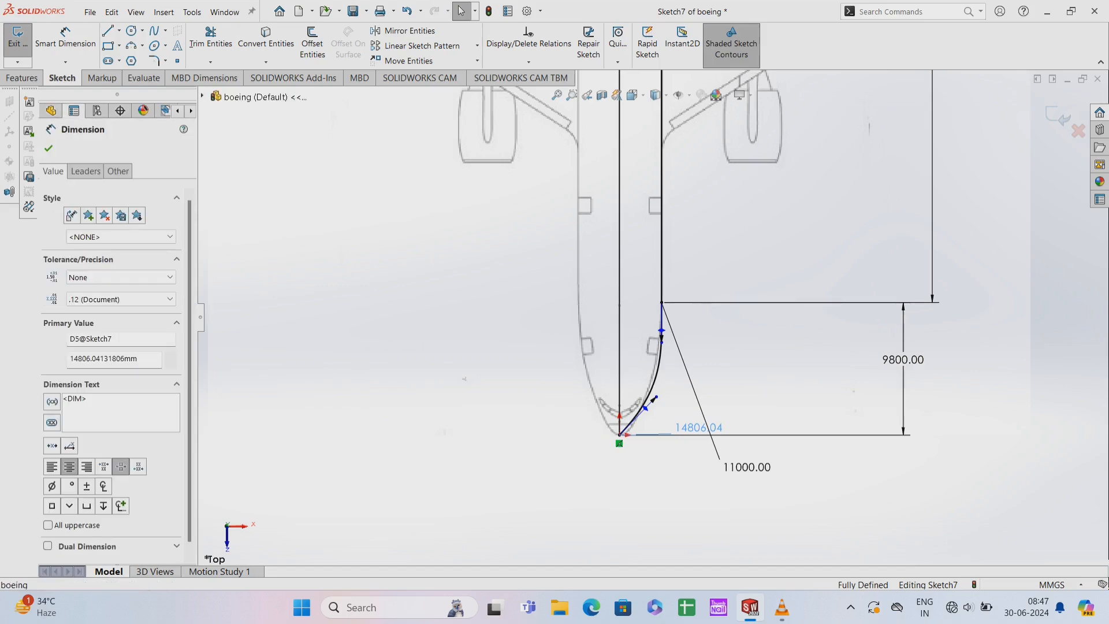
double_click(700, 428)
key("BackSpace")
type("8000")
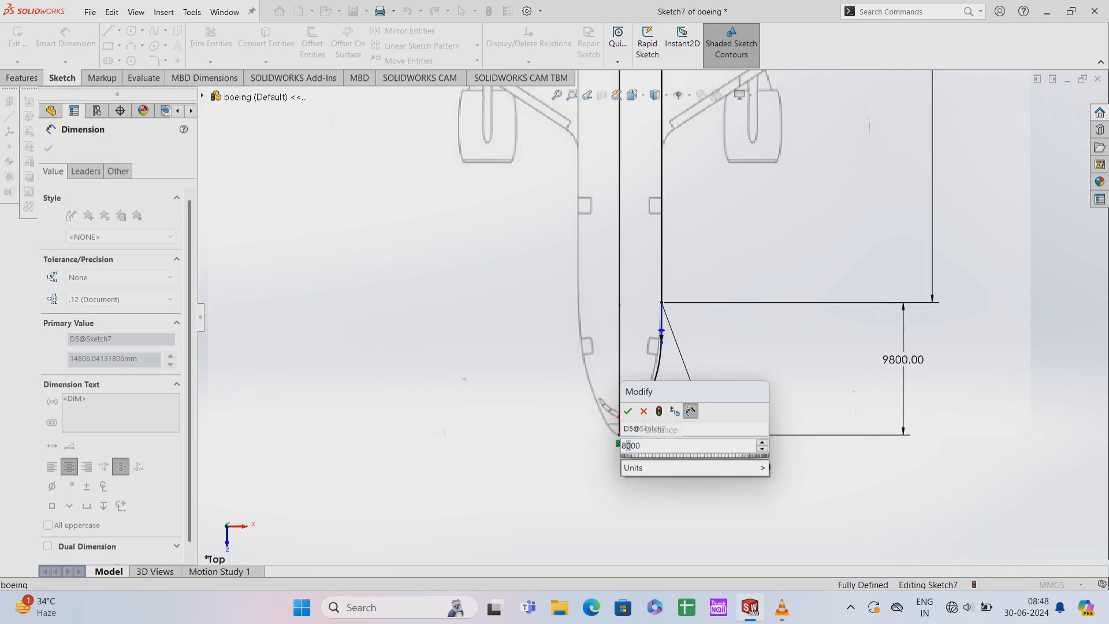
key("Return")
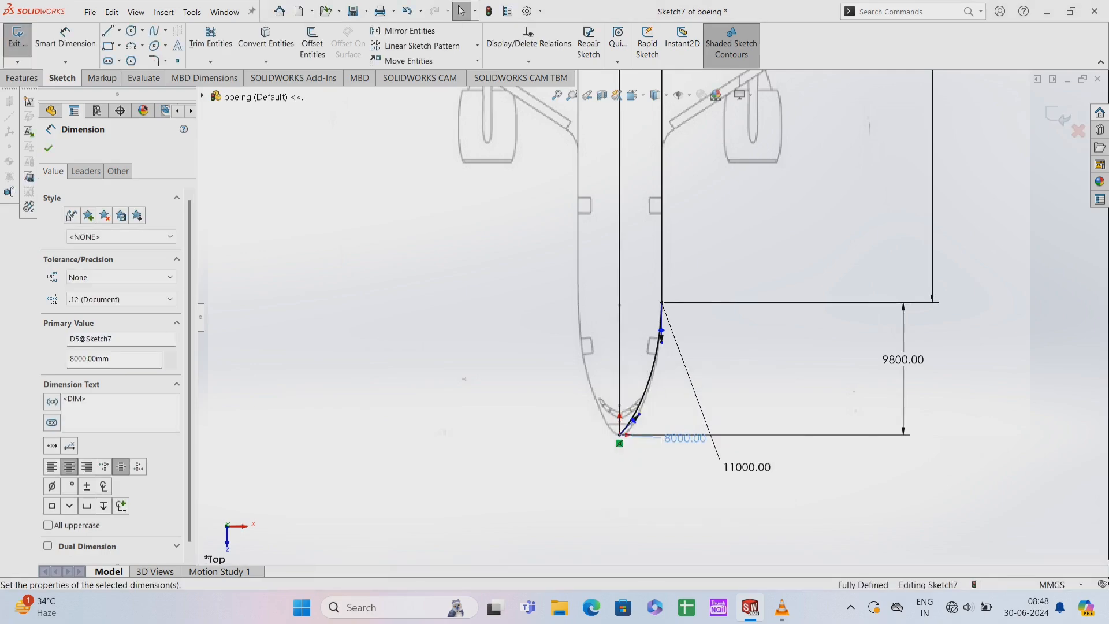
Set the nose spline's tangent handle dimension at the origin to 10000 mm
double_click(685, 438)
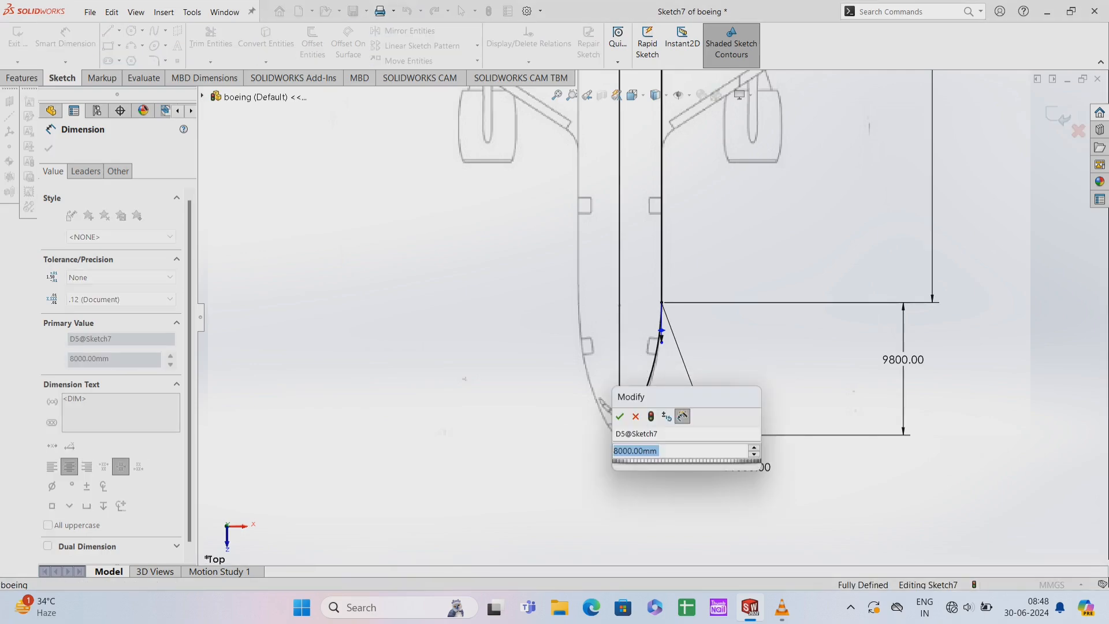
key("BackSpace")
type("1000")
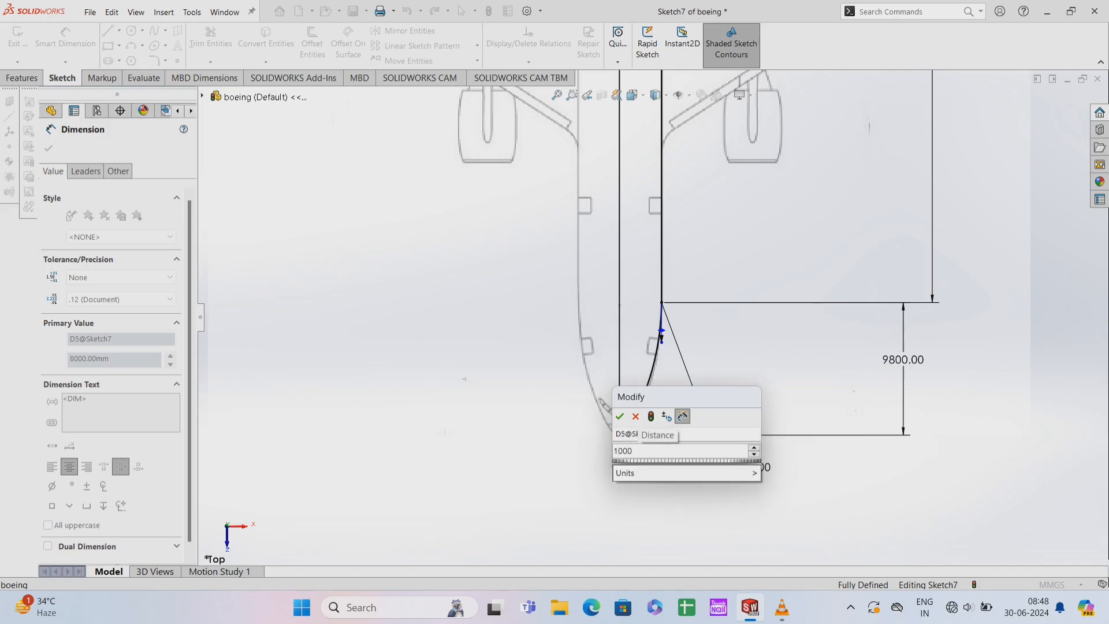
type("0")
key("Return")
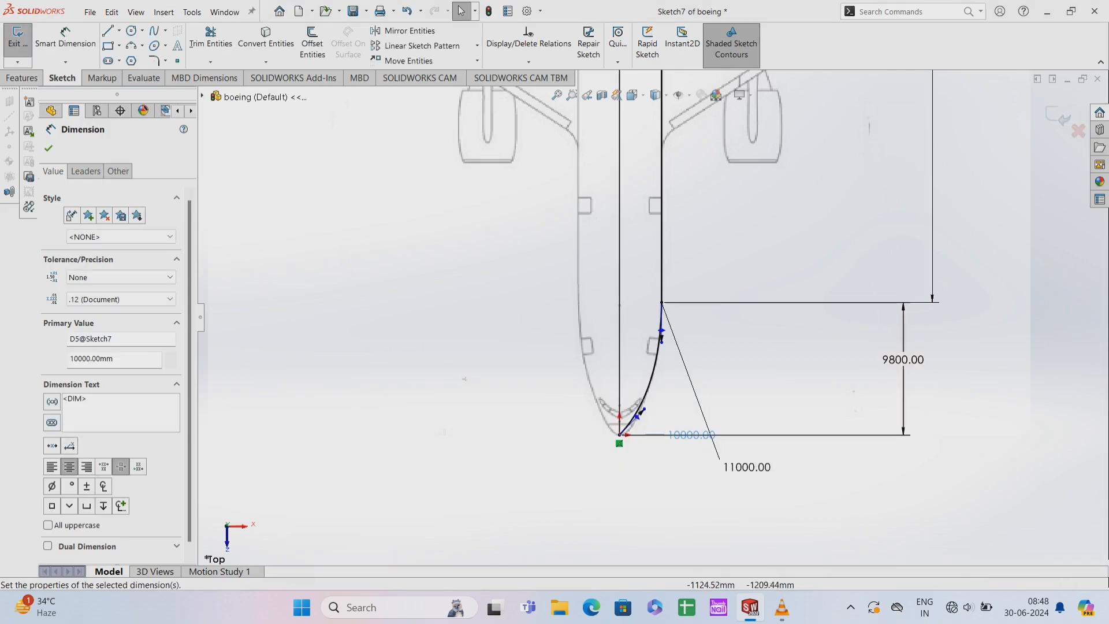
Swing the nose spline's tangent handle at the origin to about 38° to follow the blueprint's nose, and accept the spline
left_click(637, 417)
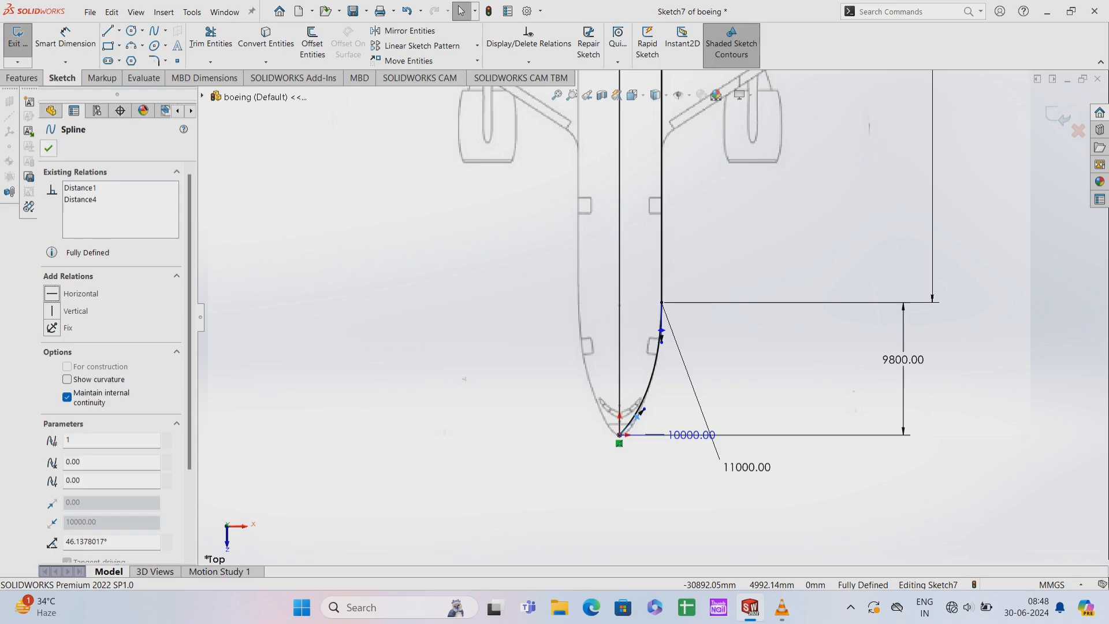
key("Escape")
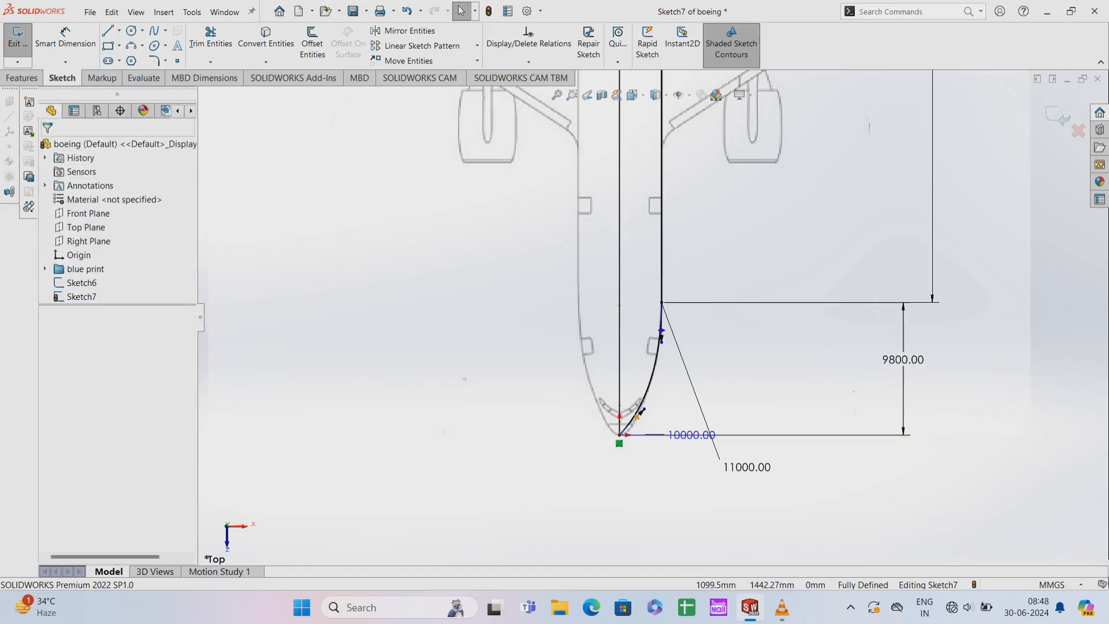
left_click(637, 417)
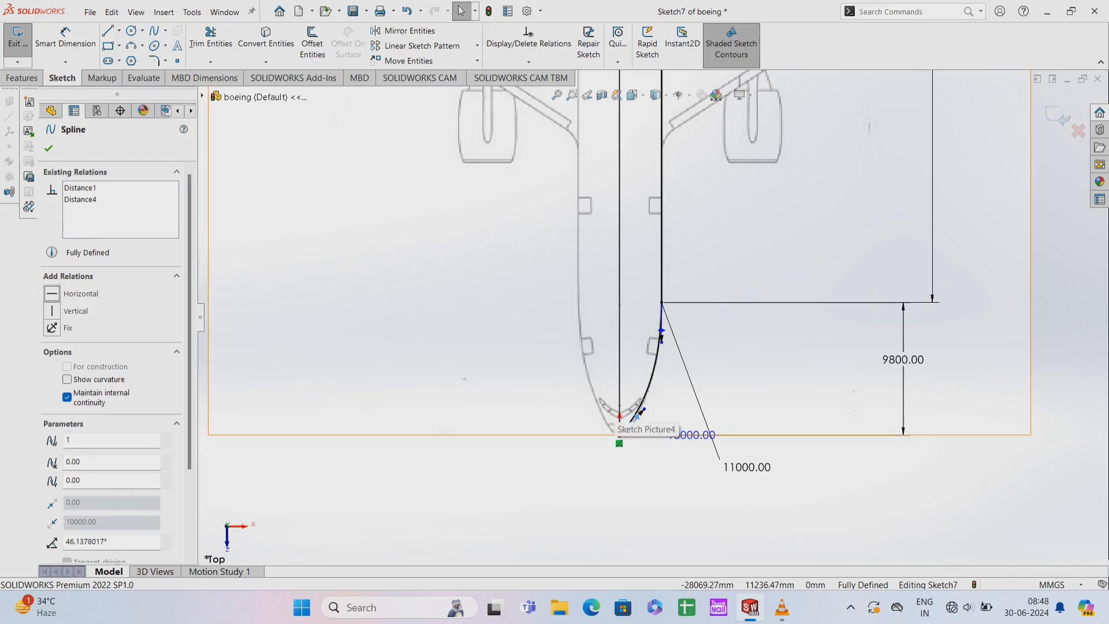
key("Escape")
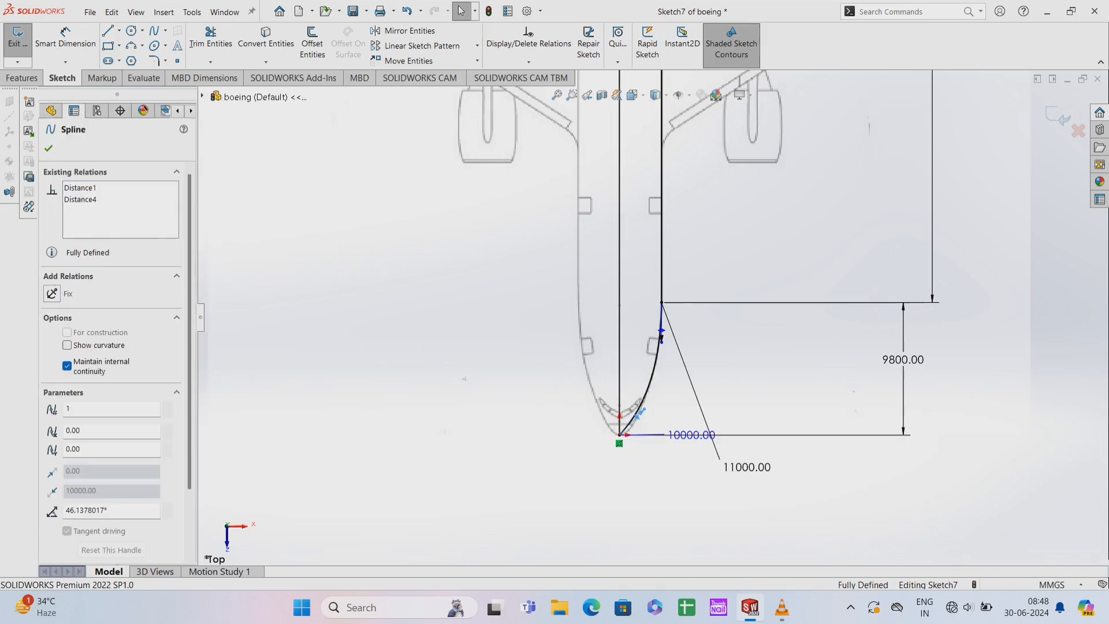
left_click(643, 418)
left_click_drag(647, 420, 645, 414)
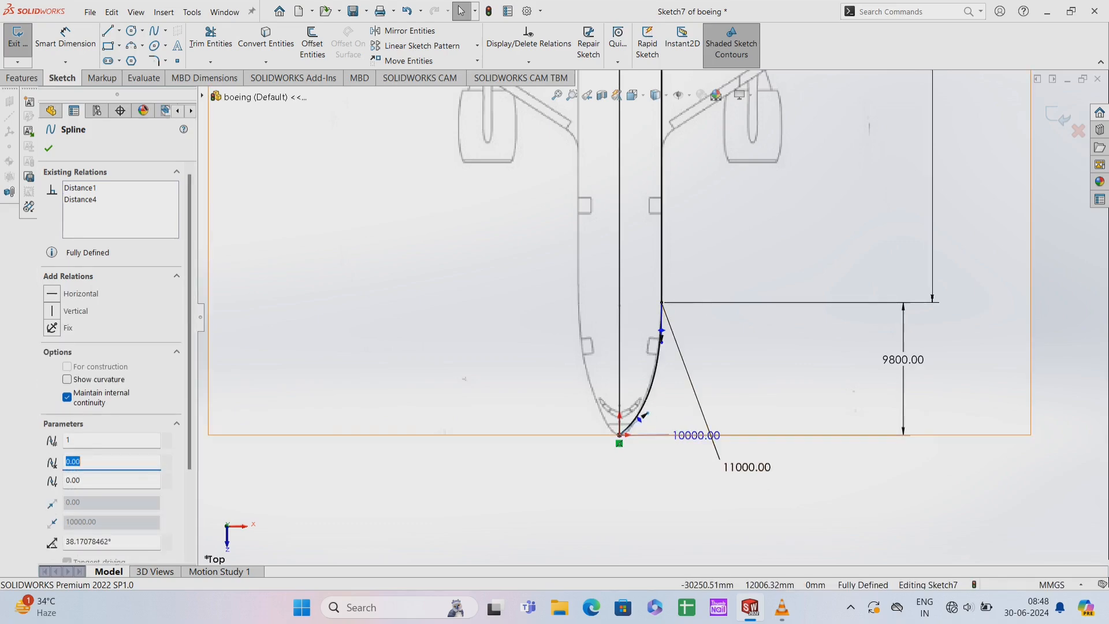
left_click(49, 149)
Sketch a spline about 16207 mm long from the rear end of the straight fuselage side line to the blueprint's tail tip
mouse_move(725, 277)
middle_mouse_down()
mouse_move(735, 240)
mouse_move(743, 277)
middle_mouse_up()
scroll(743, 277, "up", 9)
scroll(664, 176, "down", 5)
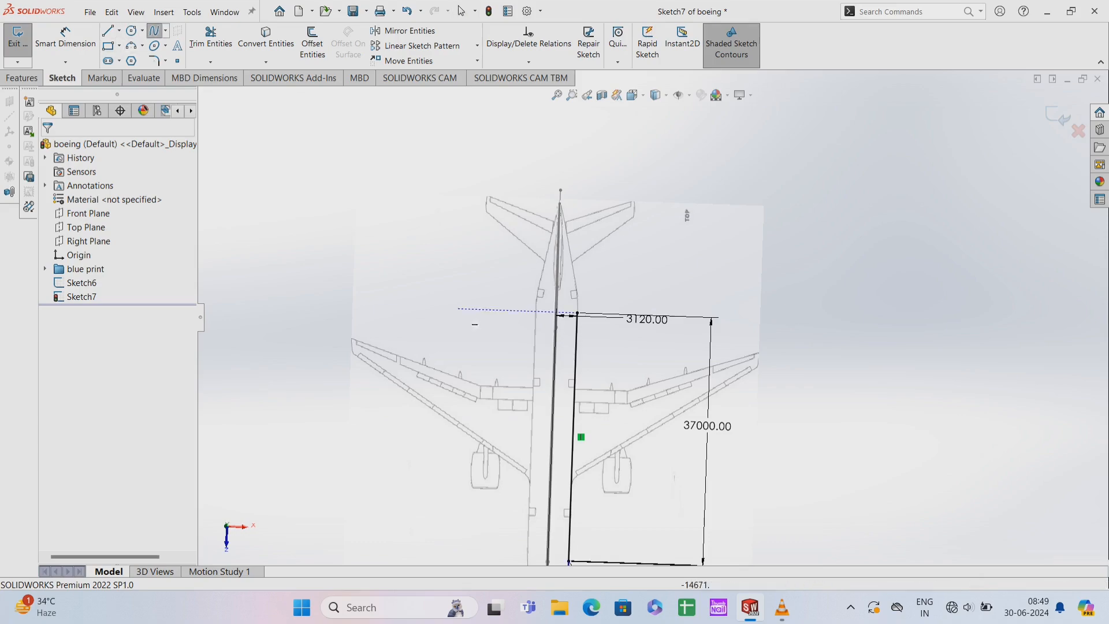
left_click(577, 313)
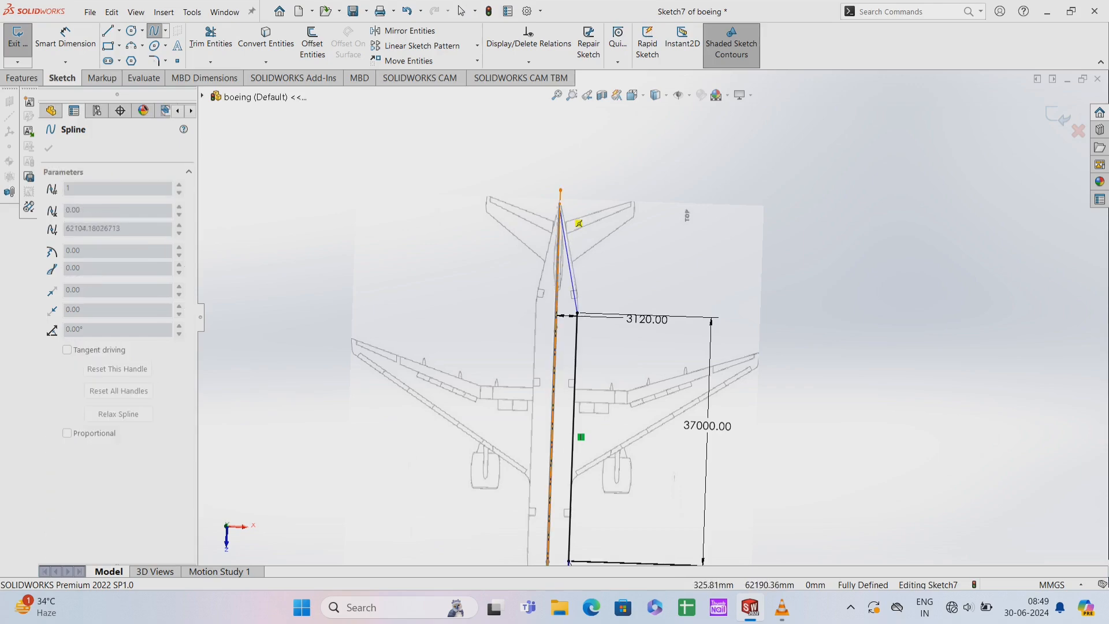
scroll(569, 211, "down", 6)
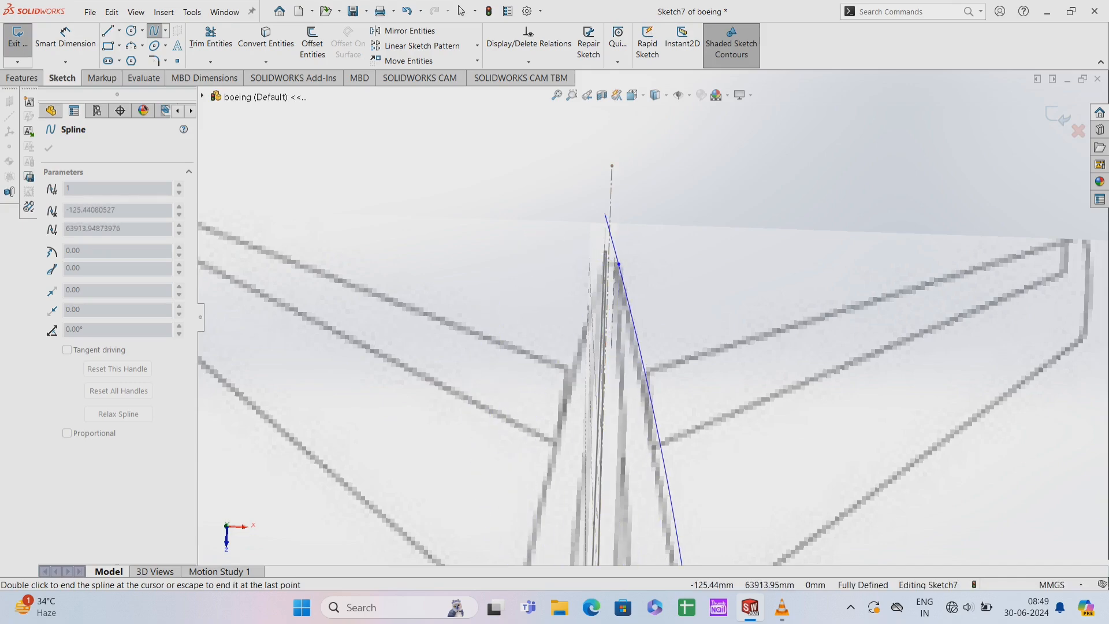
key("Escape")
Pull the tail spline's tangent handle at the side line outward so the curve bulges along the blueprint's rear fuselage
scroll(653, 318, "up", 5)
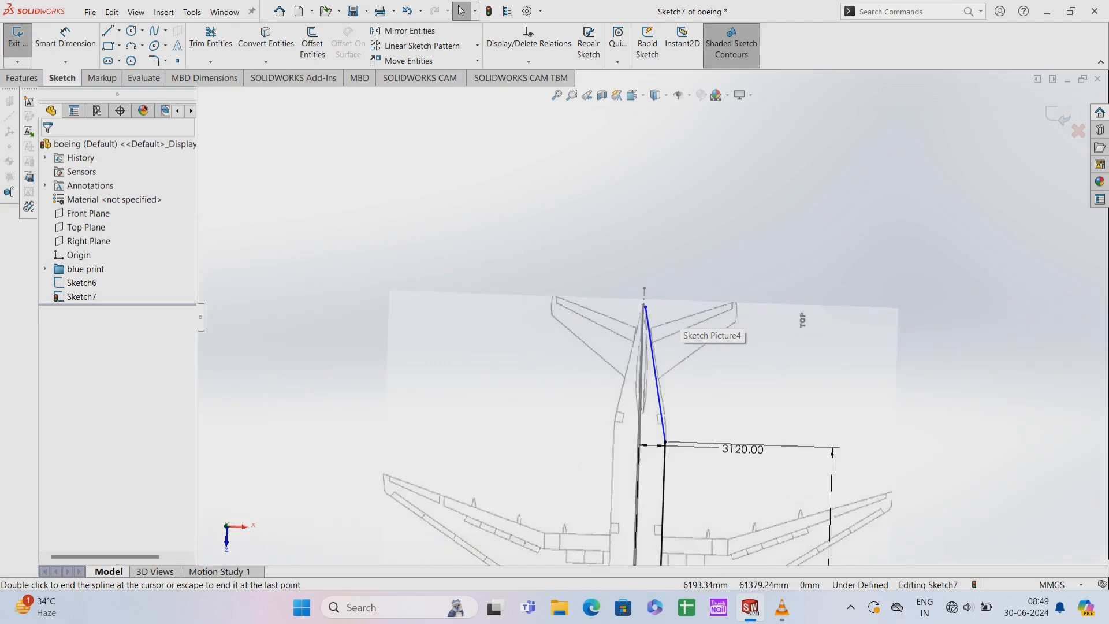
left_click(660, 405)
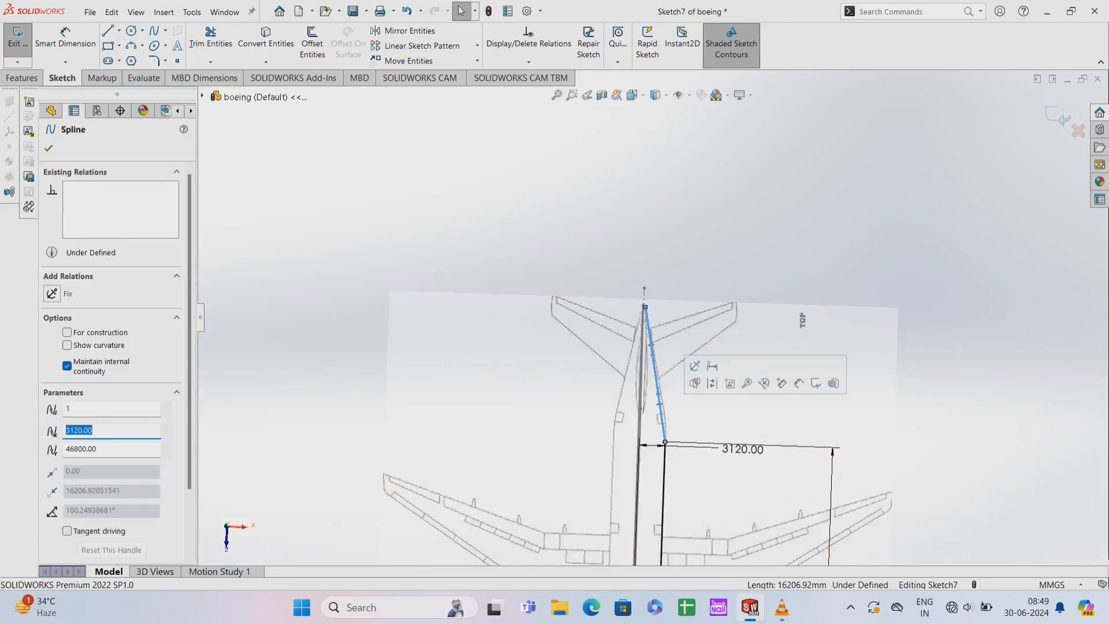
mouse_move(660, 404)
left_mouse_down()
mouse_move(685, 409)
mouse_move(691, 396)
mouse_move(664, 389)
left_mouse_up()
key("Escape")
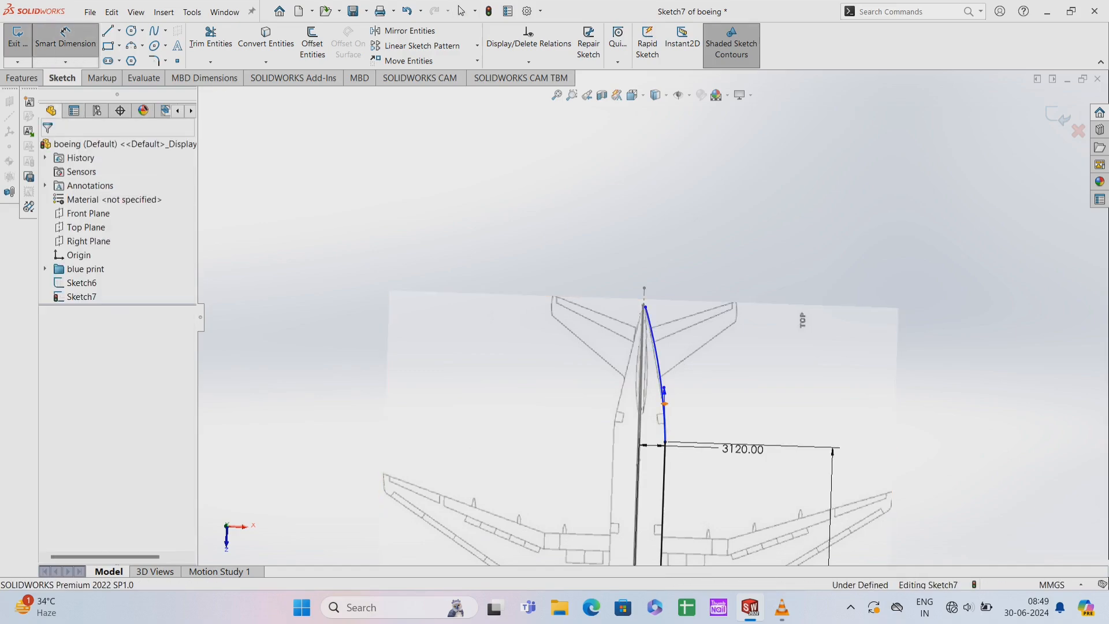
Dimension the tail spline's tangent handle at the side line to 1000 mm
left_click(664, 392)
left_click(780, 409)
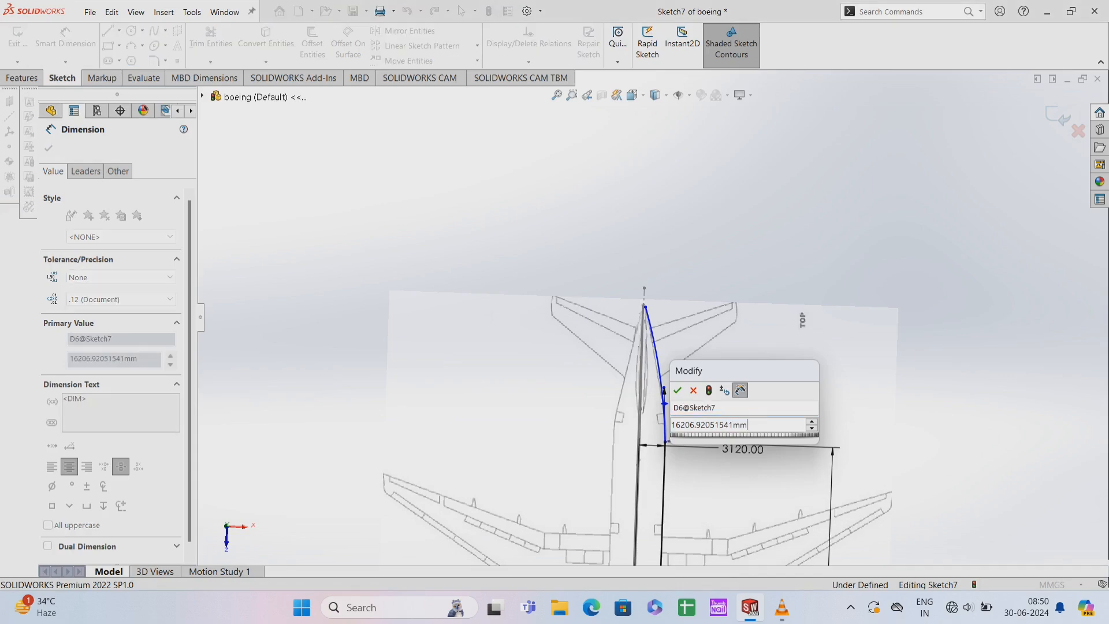
mouse_move(680, 425)
left_mouse_down()
mouse_move(689, 425)
mouse_move(671, 425)
left_mouse_up()
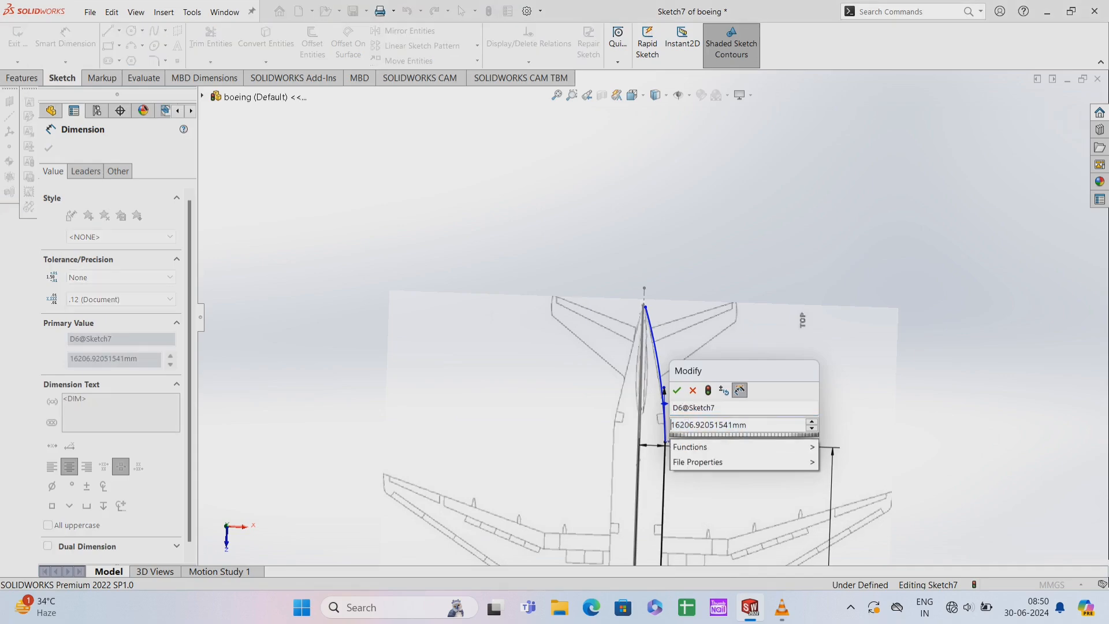
key("BackSpace")
key("BackSpace")
key("BackSpace")
key("BackSpace")
key("BackSpace")
key("BackSpace")
key("BackSpace")
key("BackSpace")
key("BackSpace")
key("BackSpace")
key("BackSpace")
key("BackSpace")
key("BackSpace")
key("BackSpace")
key("BackSpace")
key("BackSpace")
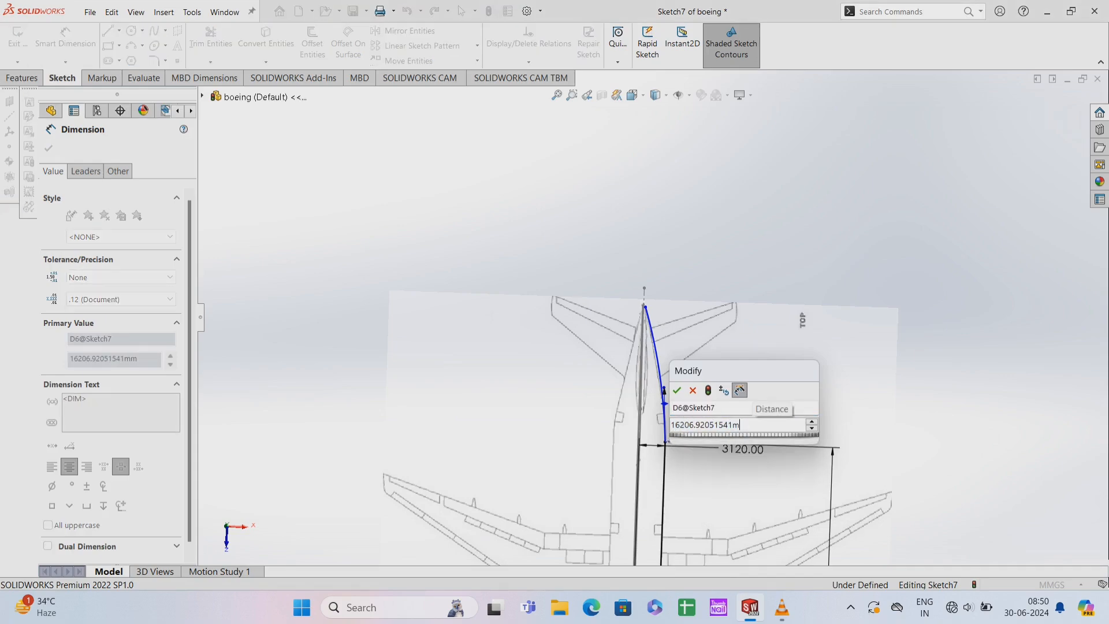
type("1000")
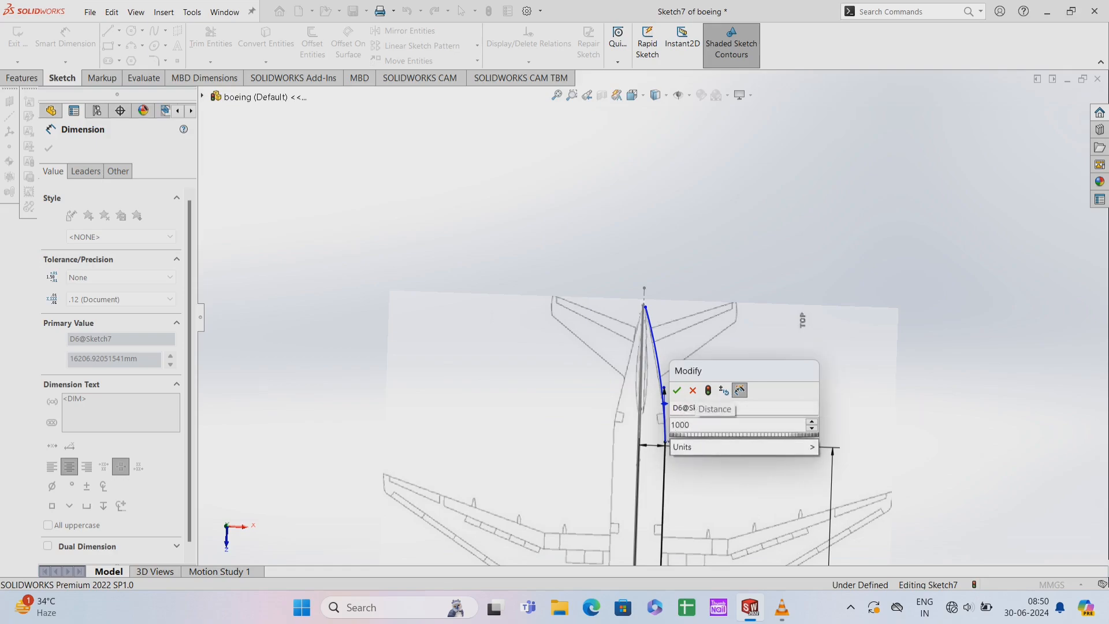
key("Return")
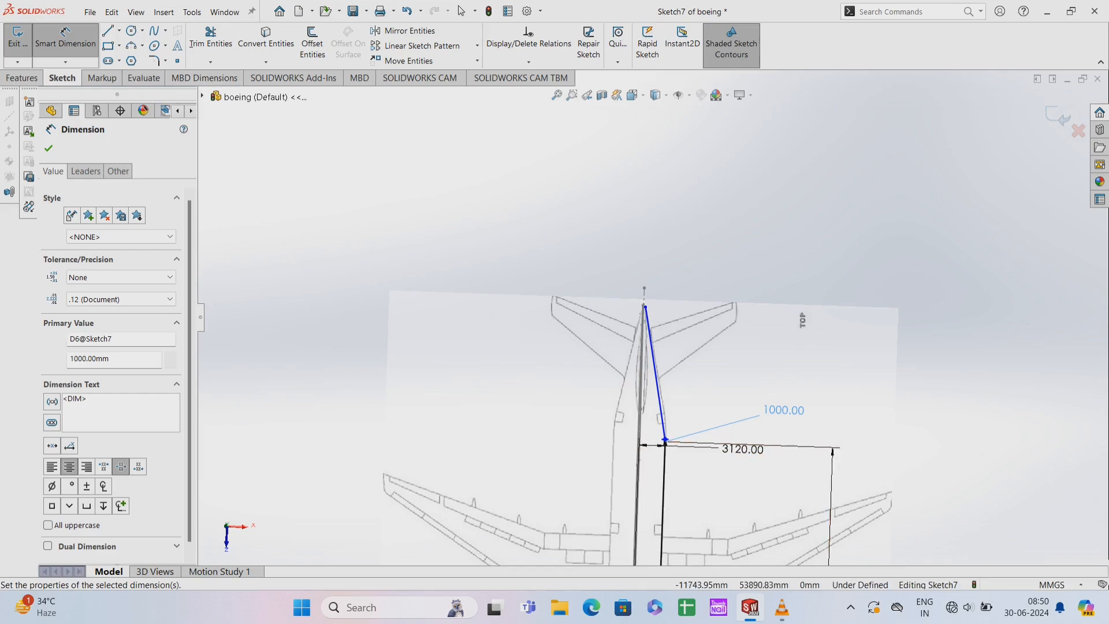
key("Escape")
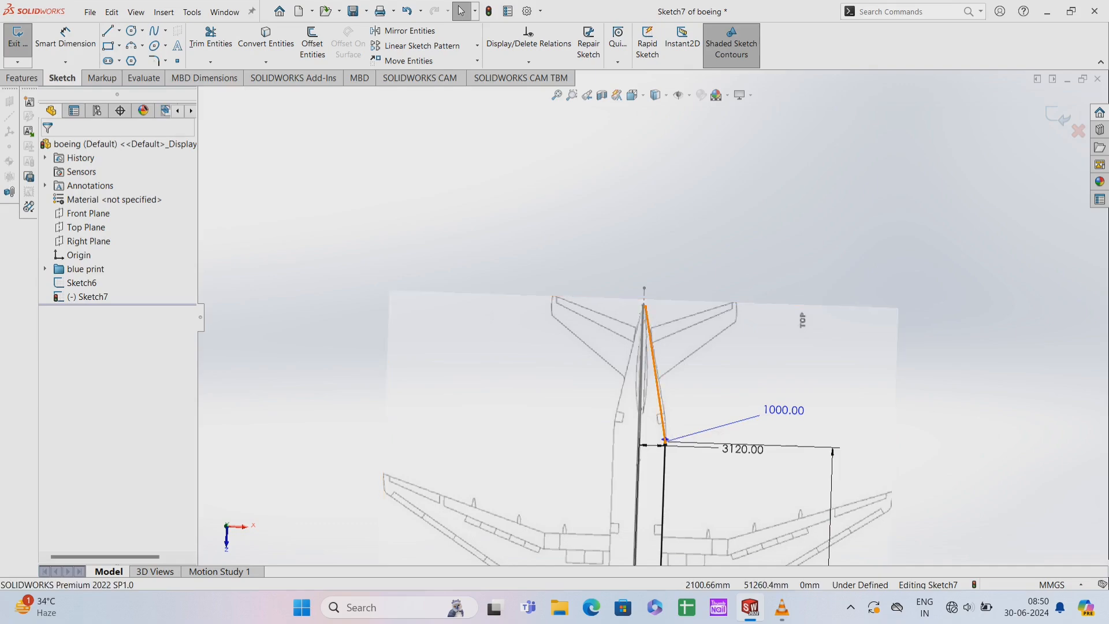
Add an equal curvature relation between the tail spline and the straight fuselage side line
left_click(660, 404)
left_click(664, 487, "ctrl")
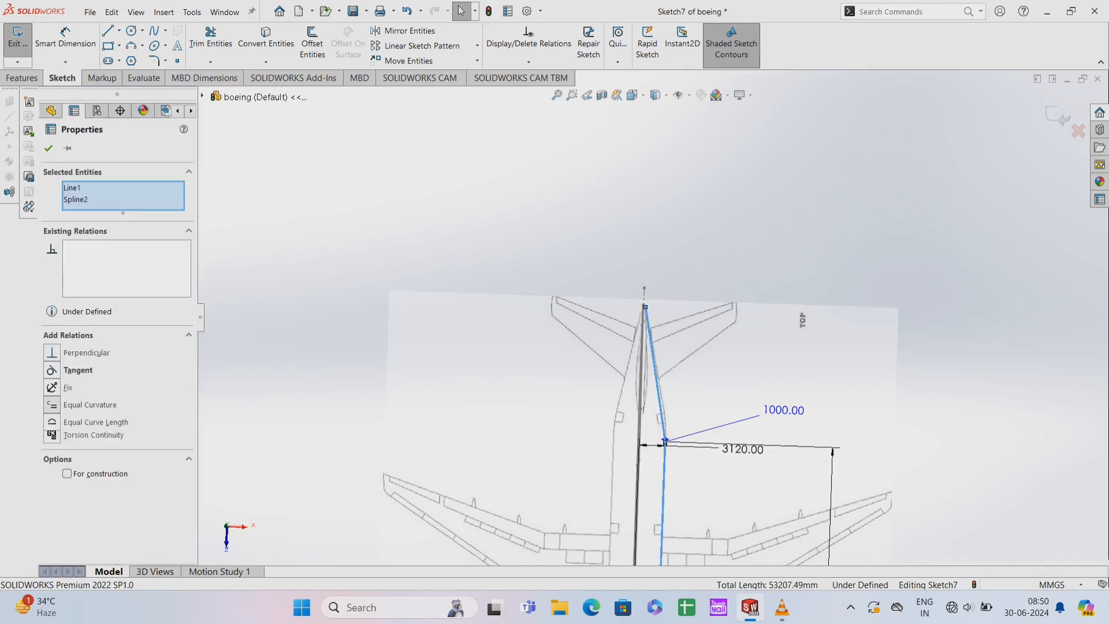
left_click(87, 405)
left_click(49, 149)
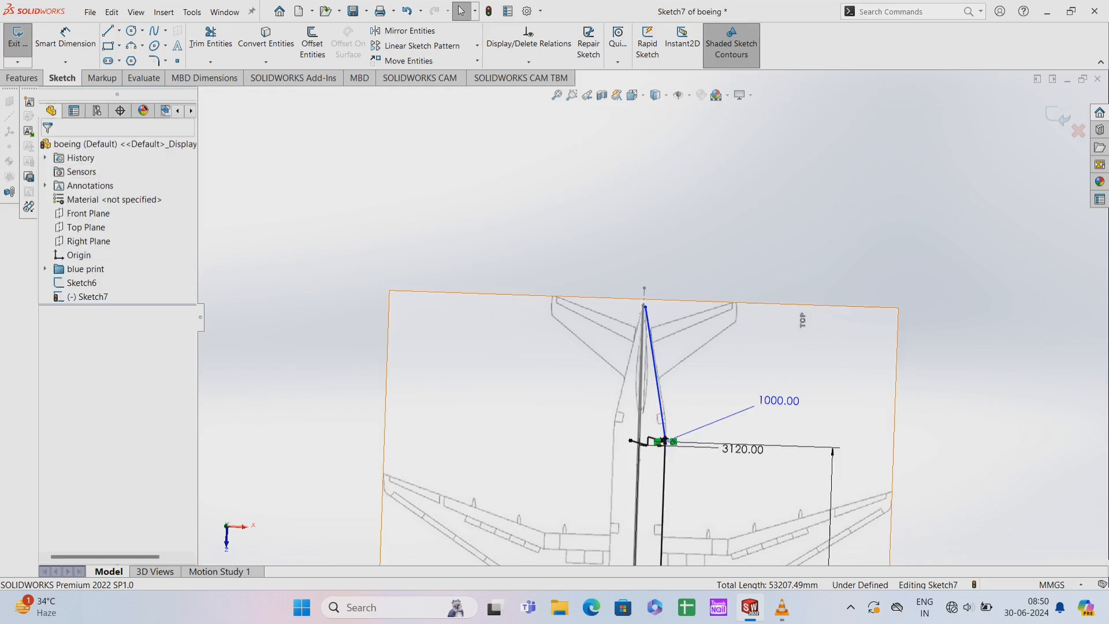
Try an equal curvature relation between the straight side line and the nose spline, and undo it
scroll(649, 482, "up", 5)
middle_click_drag(646, 483, 654, 312, "ctrl")
scroll(654, 312, "down", 2)
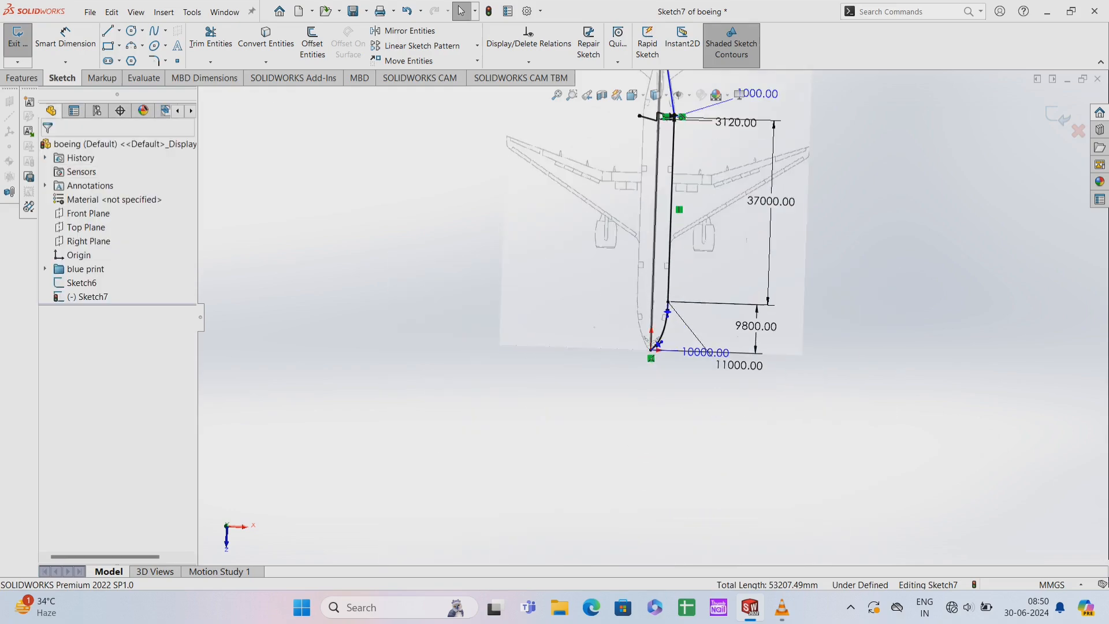
left_click(670, 277)
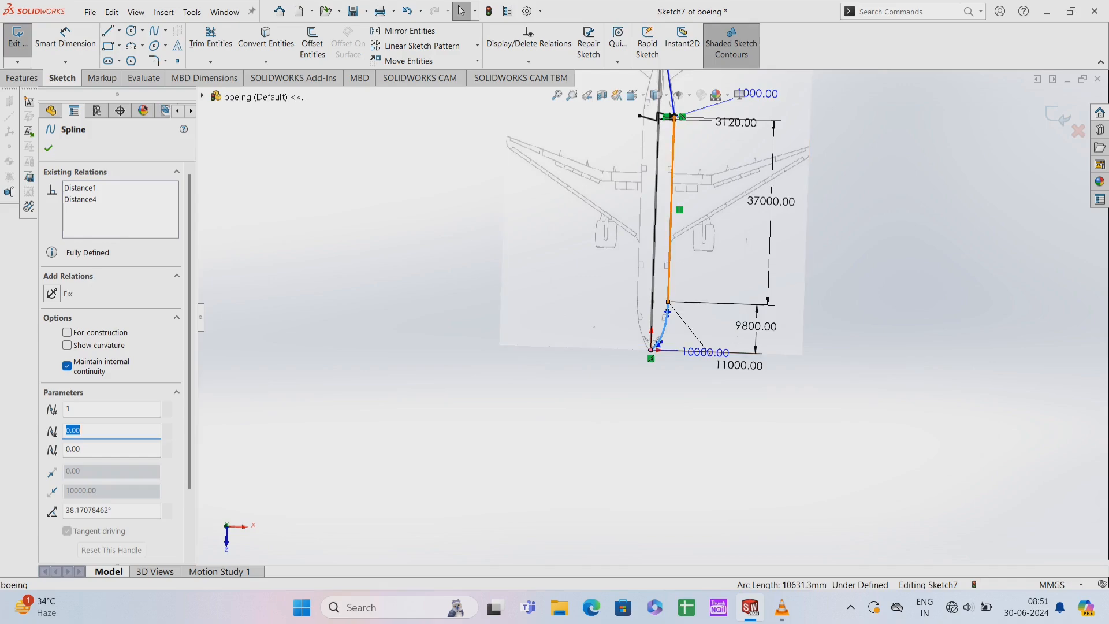
left_click(666, 314, "ctrl")
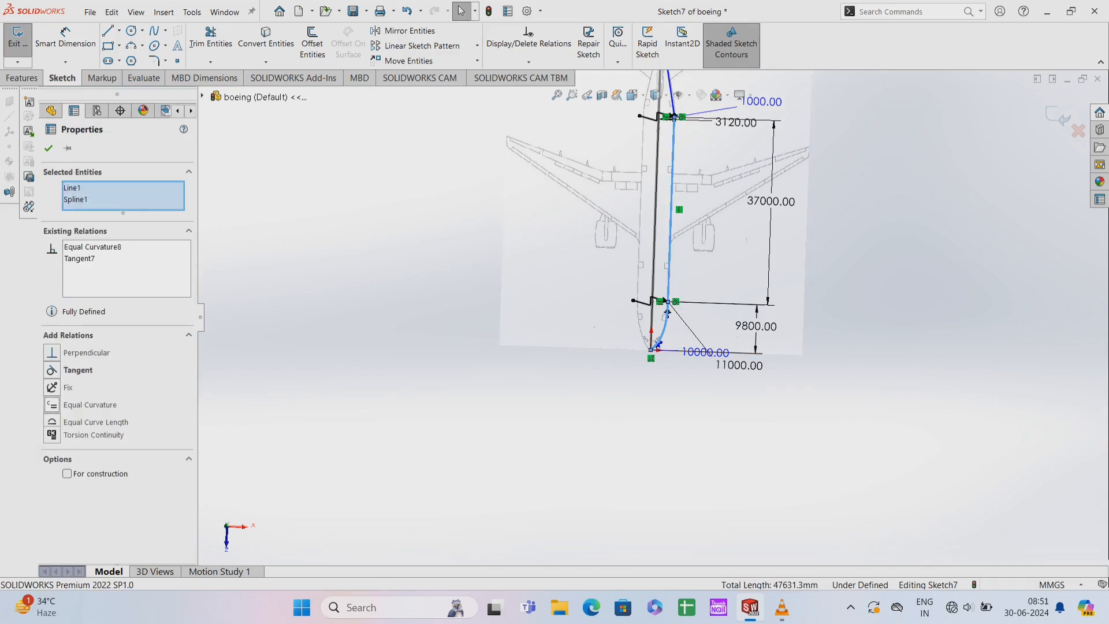
key("Escape")
key("ctrl+z")
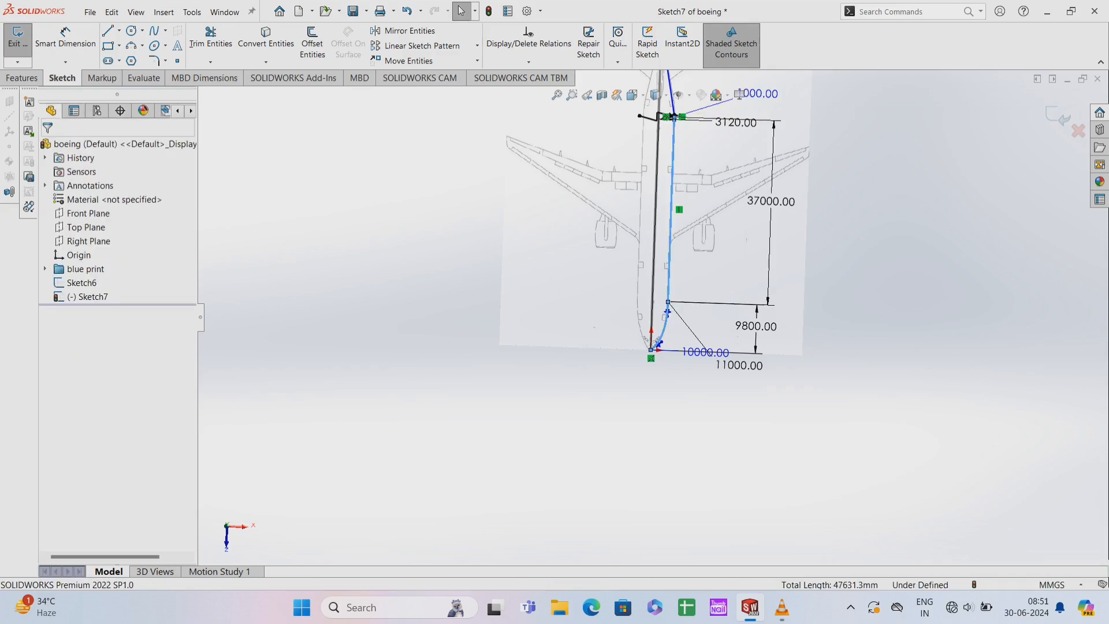
Try an equal curve length relation between the straight side line and the nose spline, and undo it
left_click(52, 422)
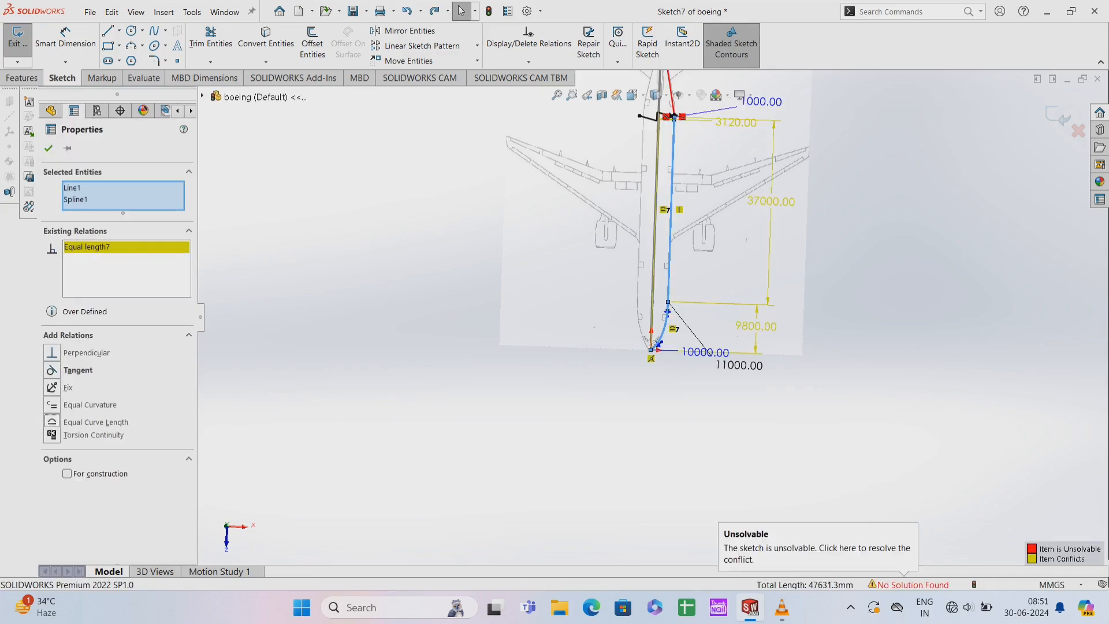
key("Escape")
key("ctrl+z")
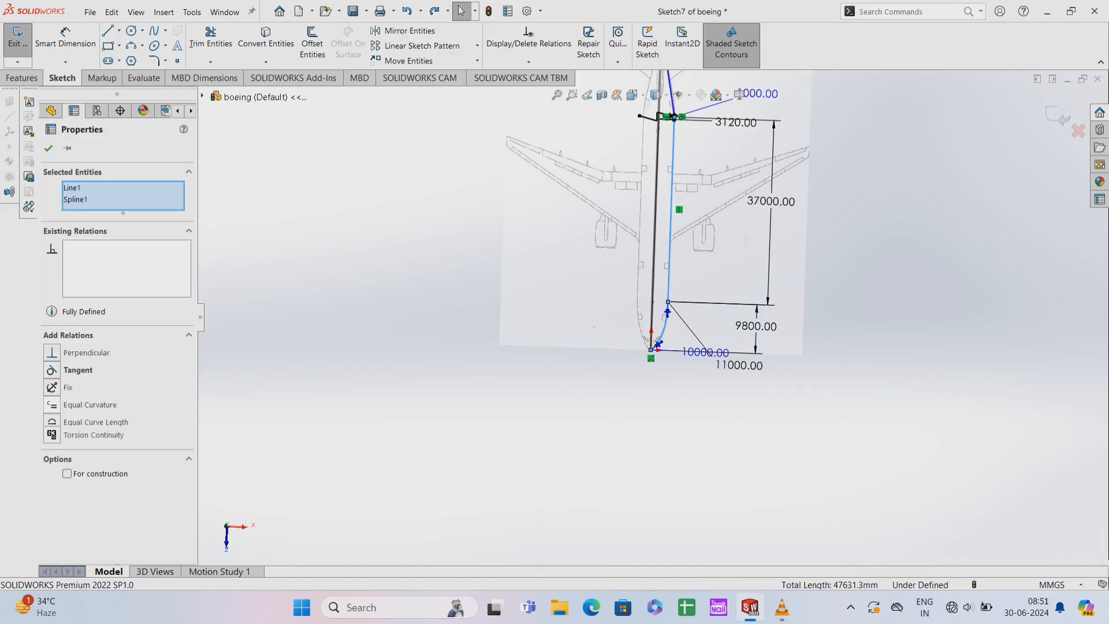
Add an equal curvature relation between the straight side line and the nose spline, and exit the sketch
left_click(52, 405)
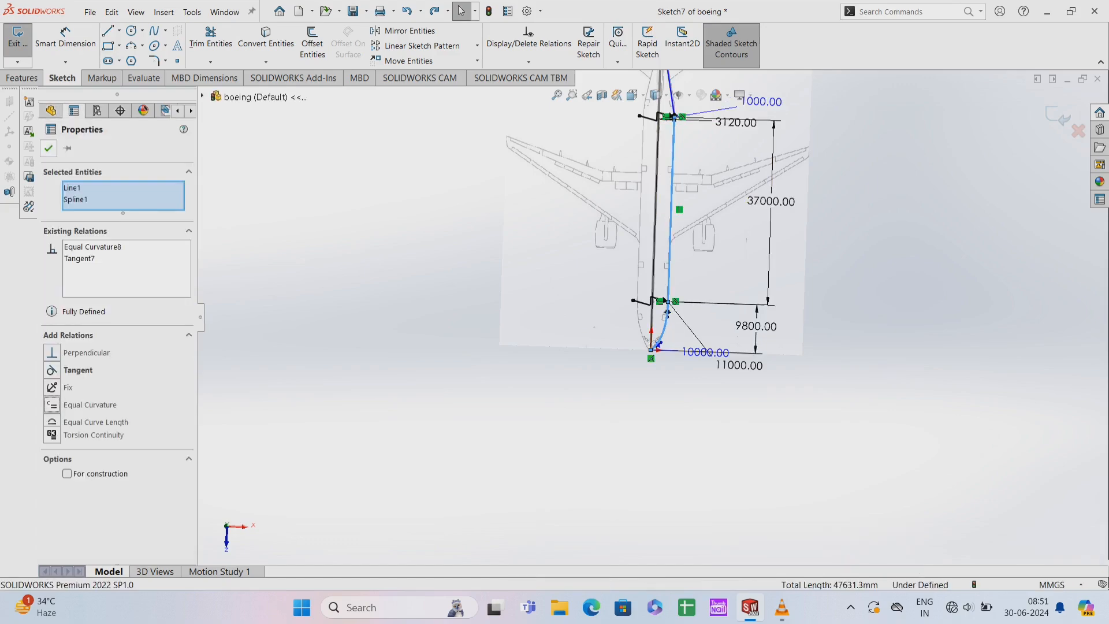
key("Escape")
mouse_move(578, 260)
middle_mouse_down()
mouse_move(612, 341)
mouse_move(609, 326)
mouse_move(647, 289)
mouse_move(838, 260)
middle_mouse_up()
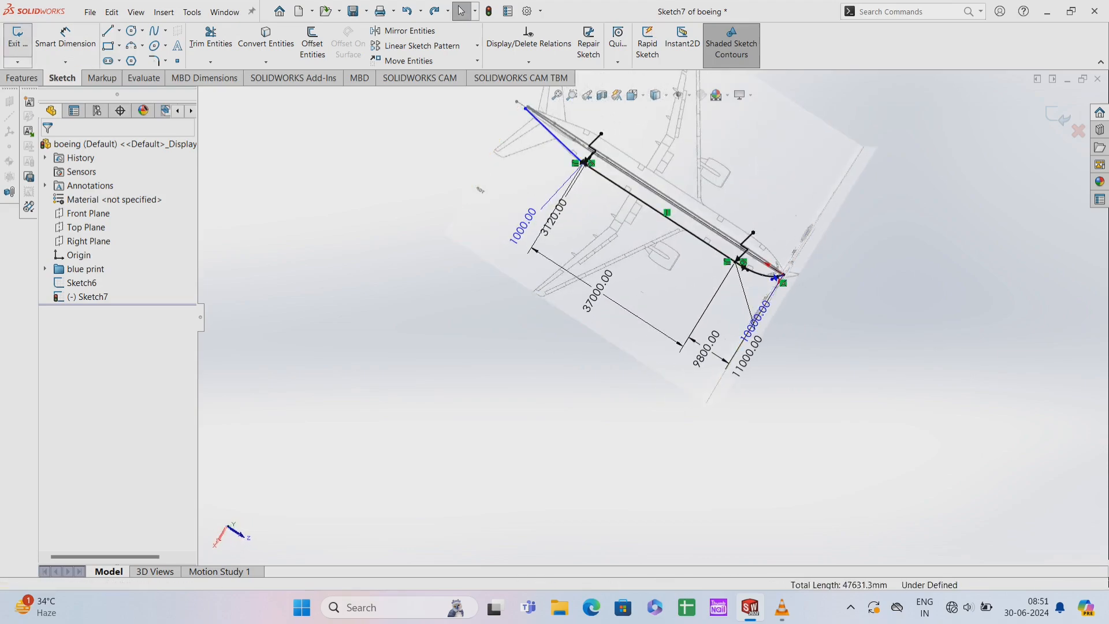
left_click(18, 38)
Reopen Sketch7, the fuselage's top-view half outline, for editing
right_click(82, 296)
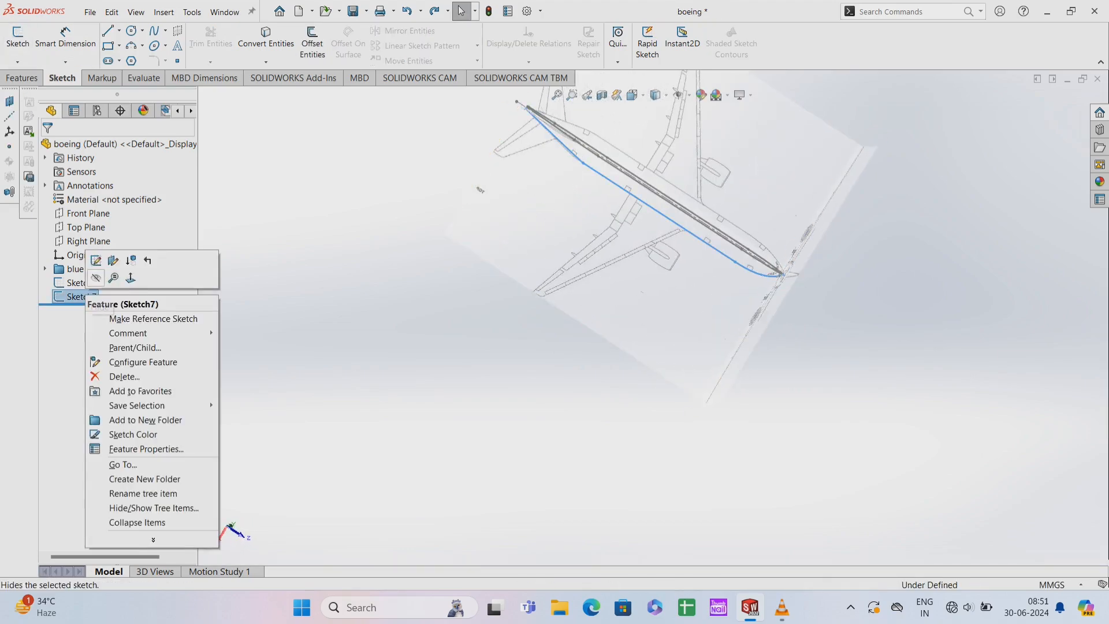
left_click(168, 259)
mouse_move(664, 434)
middle_mouse_down()
mouse_move(659, 405)
mouse_move(665, 421)
middle_mouse_up()
scroll(645, 278, "up", 3)
scroll(627, 224, "down", 7)
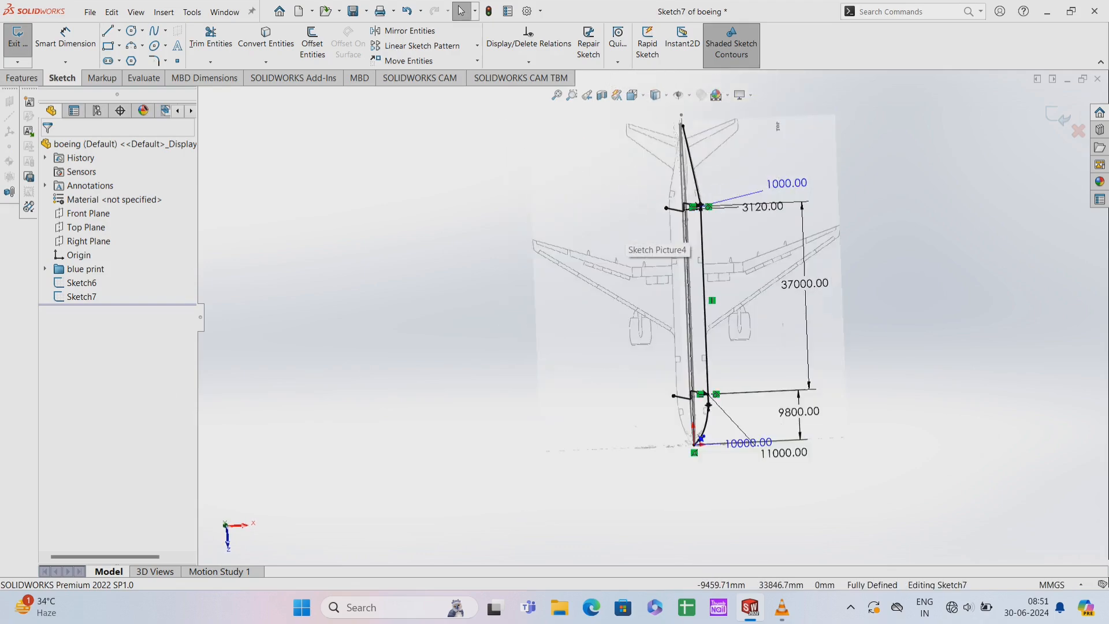
Try to close the half outline with a straight line from the nose point to the tail spline's end point, and undo it
scroll(627, 225, "up", 3)
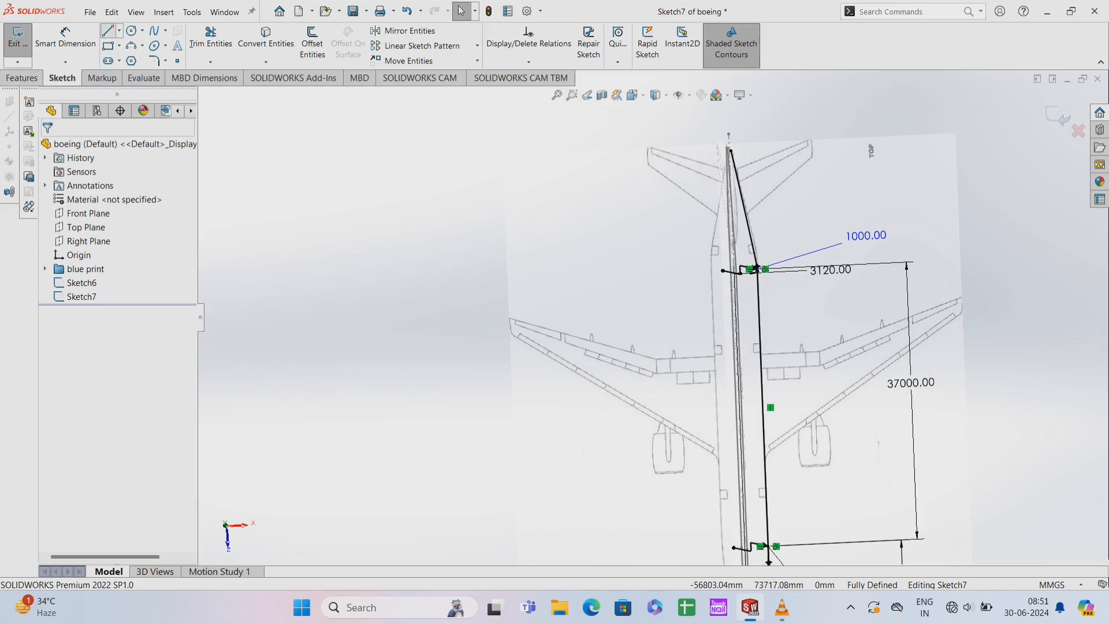
left_click(107, 30)
scroll(706, 498, "up", 2)
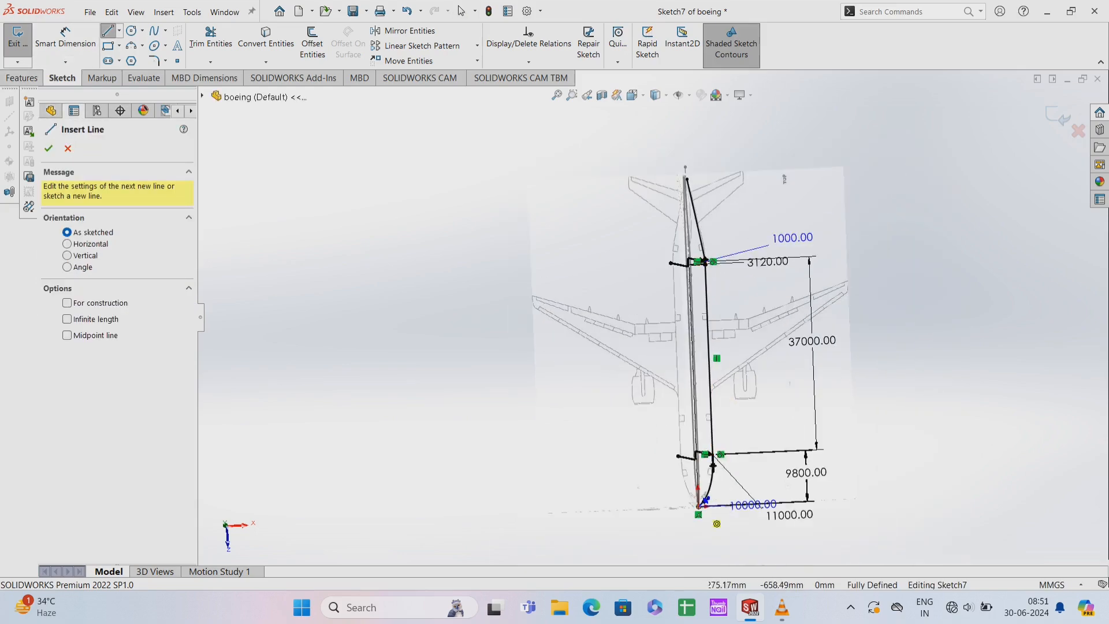
left_click(699, 506)
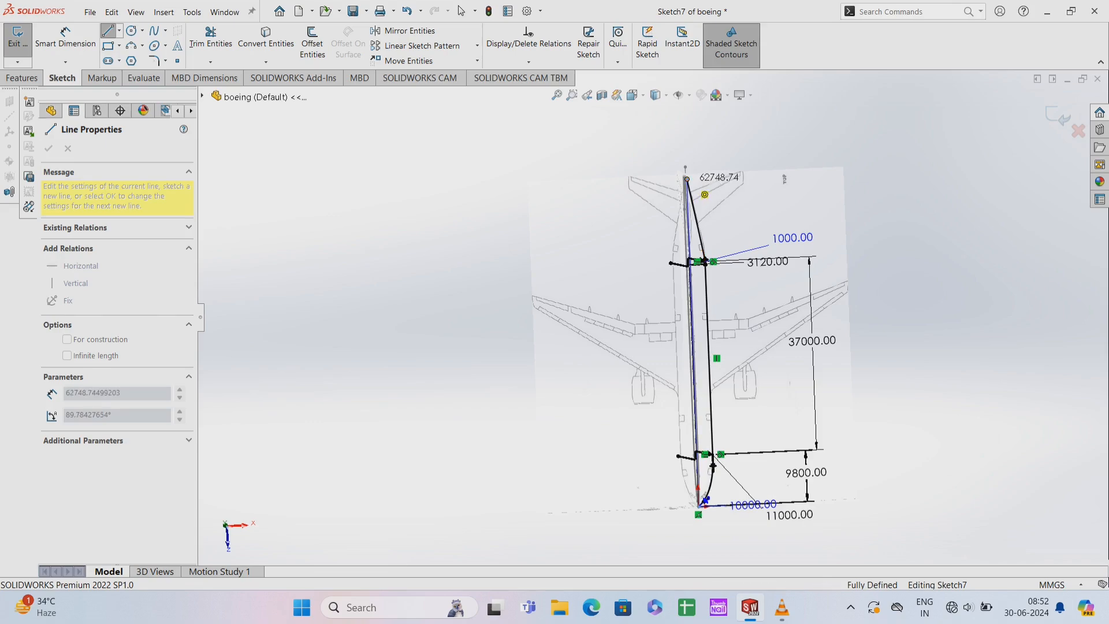
left_click(687, 178)
scroll(693, 343, "down", 5)
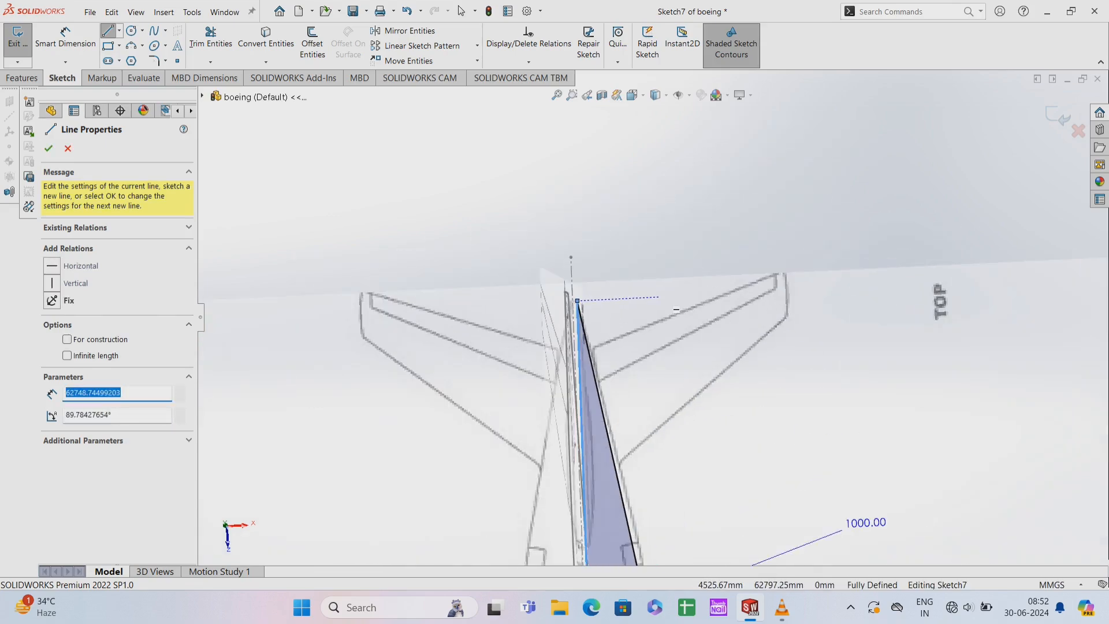
scroll(676, 309, "down", 3)
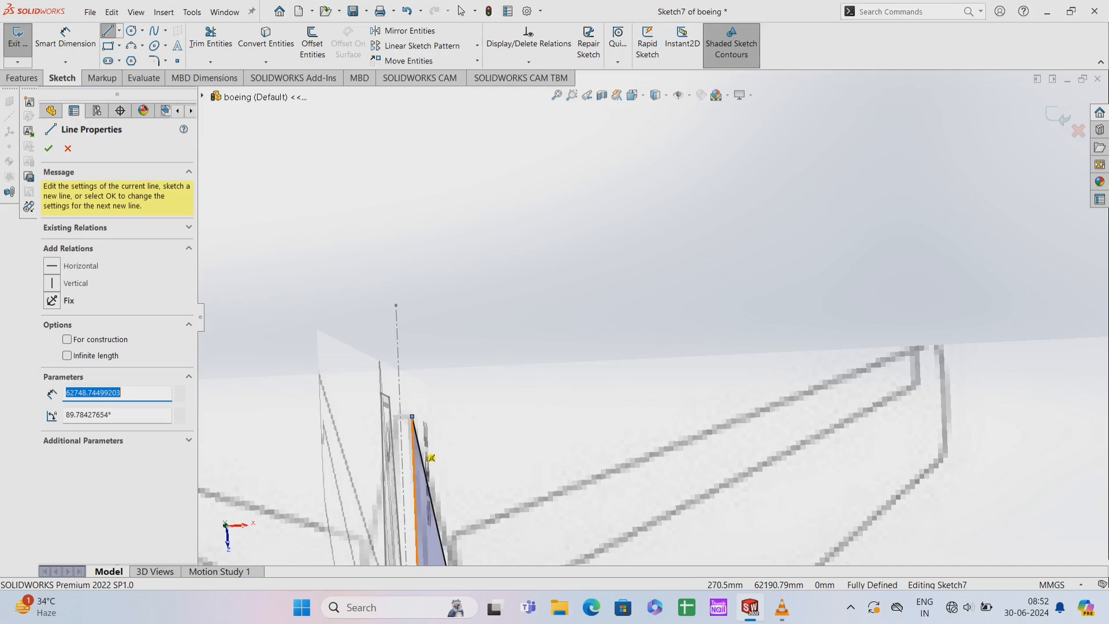
key("Escape")
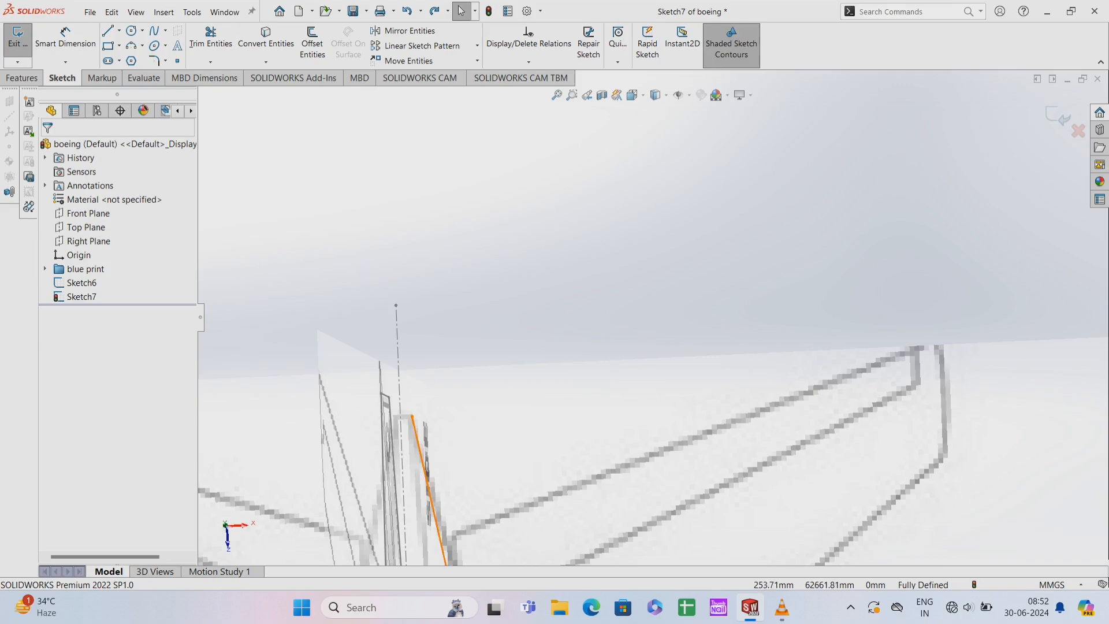
Make the tail spline's aft end point coincident with the Sketch6 centerline, and exit the sketch
left_click(411, 416)
left_click(398, 335, "ctrl")
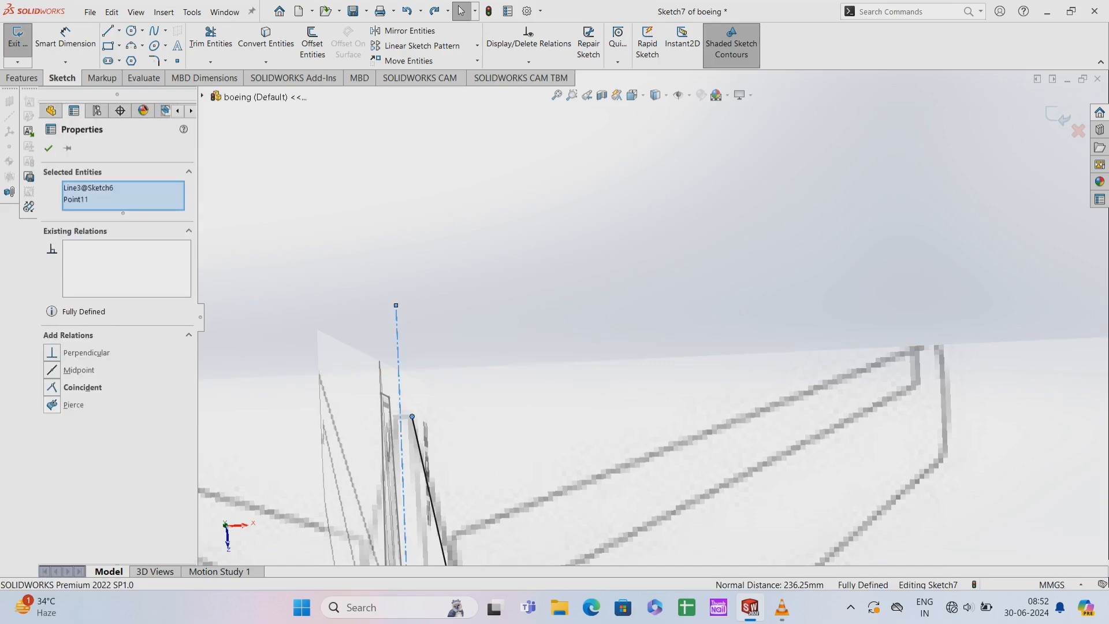
left_click(52, 387)
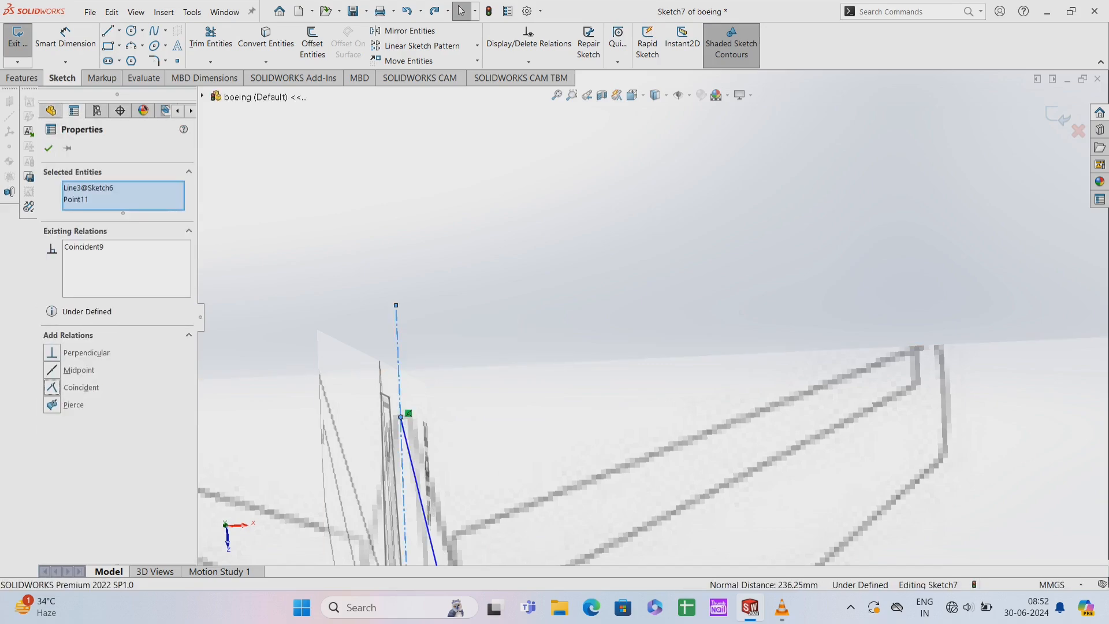
left_click(49, 148)
scroll(649, 318, "up", 1)
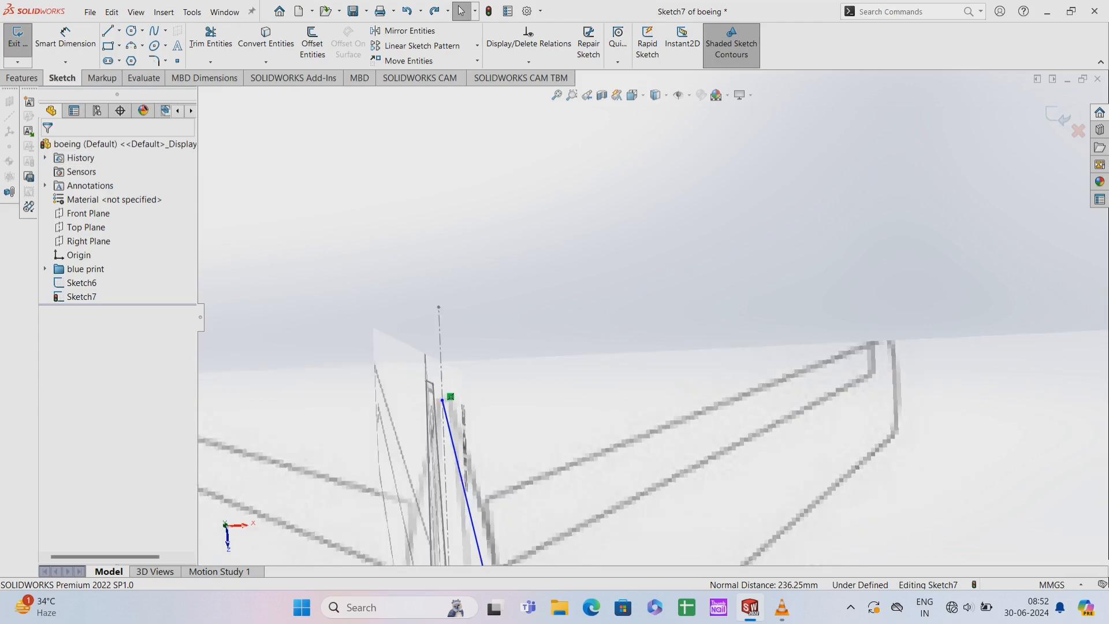
middle_click_drag(649, 318, 627, 393)
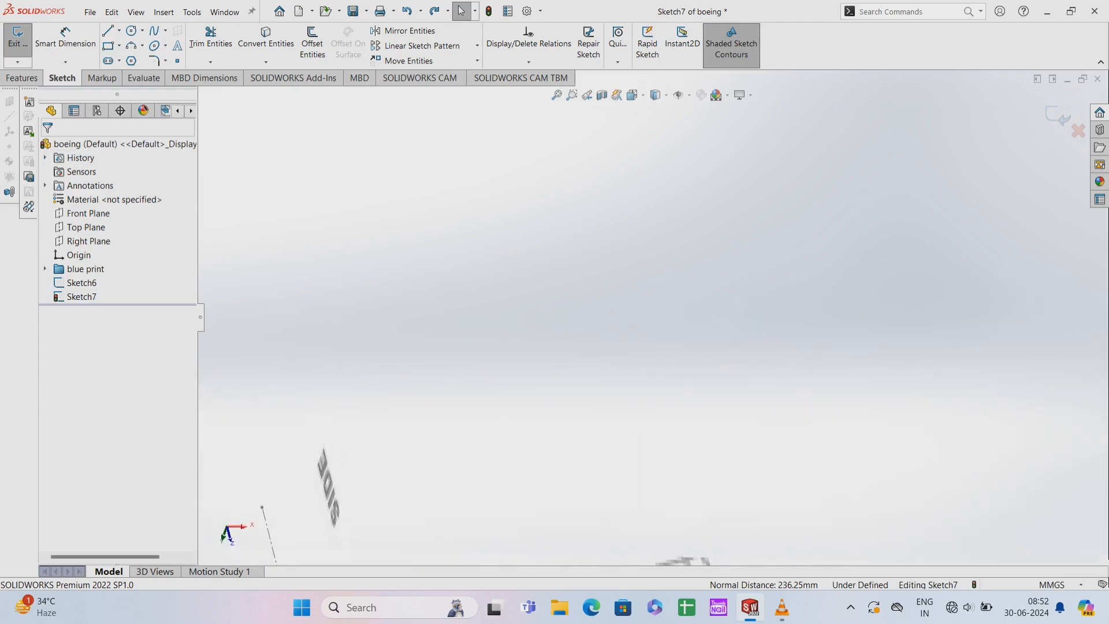
left_click(557, 95)
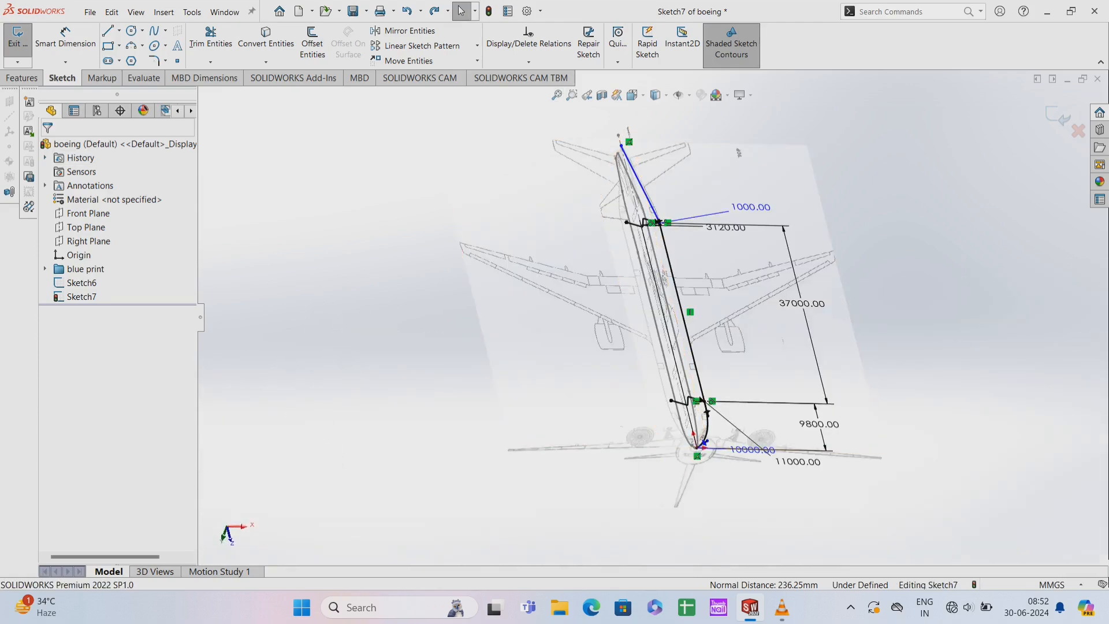
left_click(18, 37)
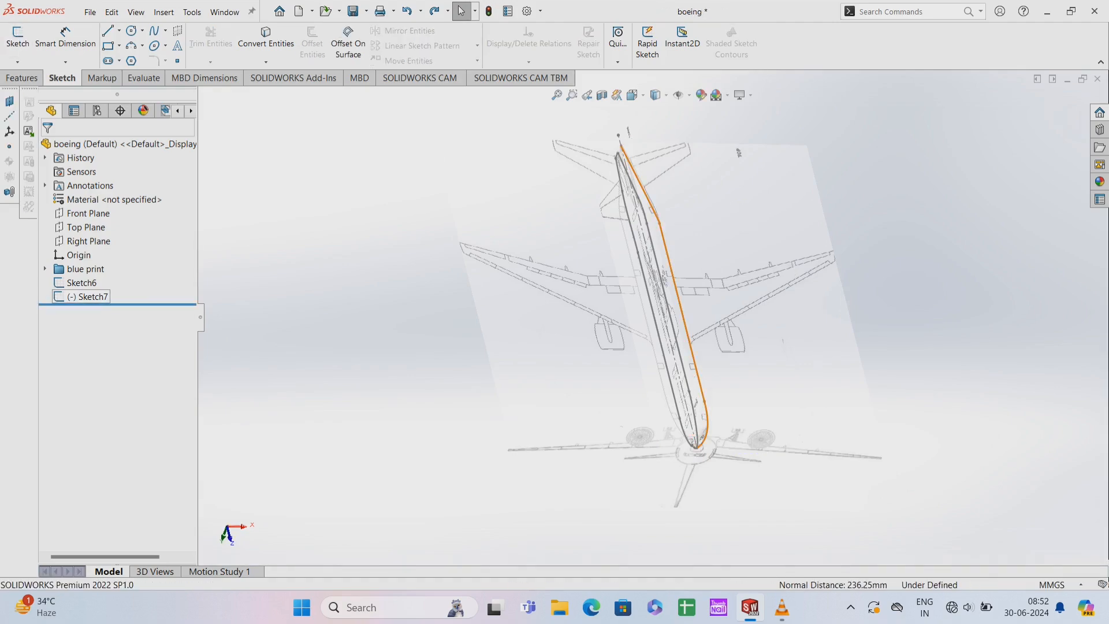
Reopen Sketch7 and close the half outline with a vertical line from the origin to the tail spline's end point
right_click(87, 297)
left_click(112, 260)
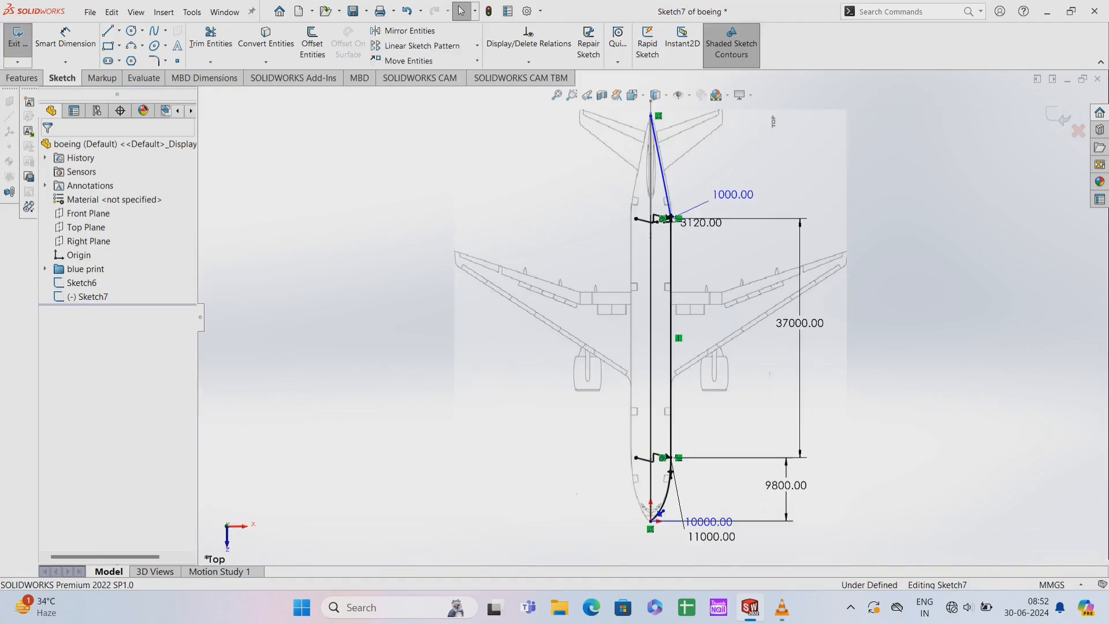
left_click(108, 30)
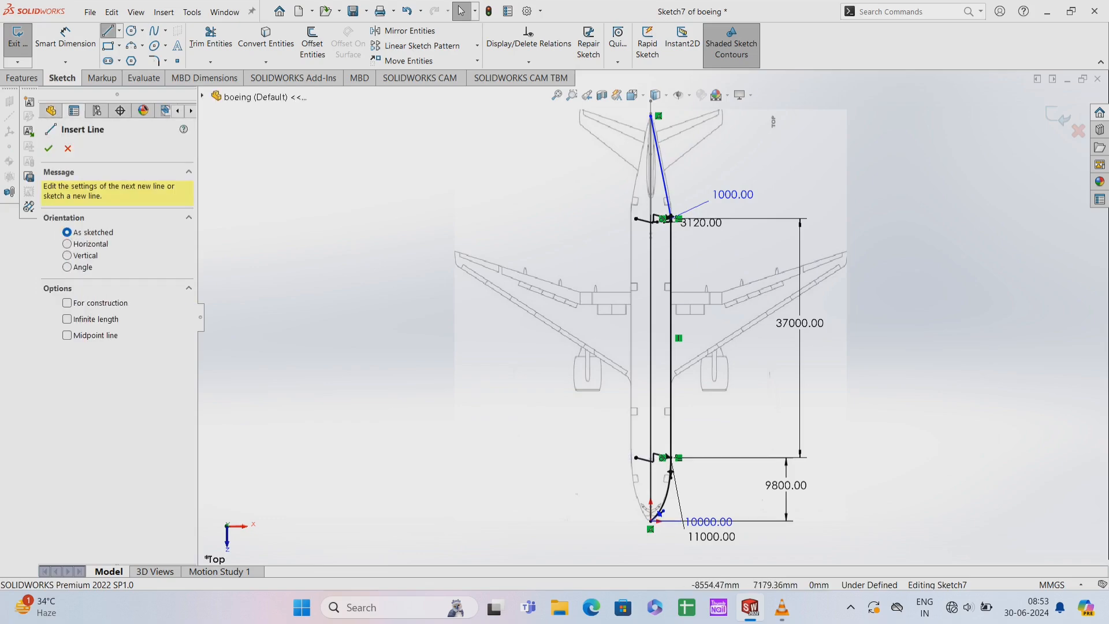
left_click(652, 521)
left_click(651, 116)
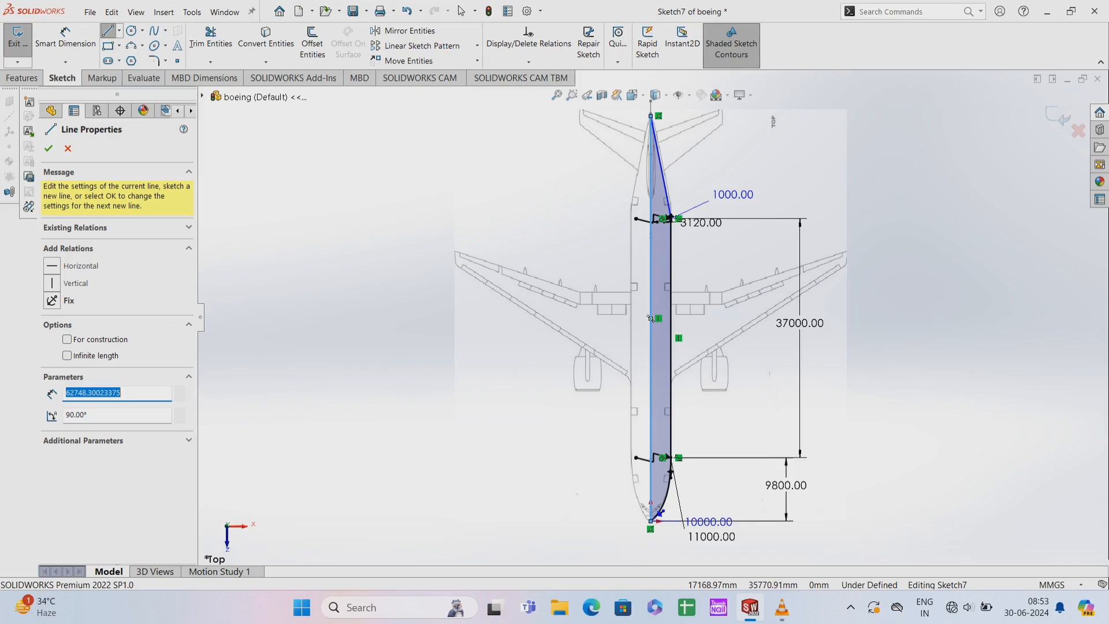
left_click(49, 148)
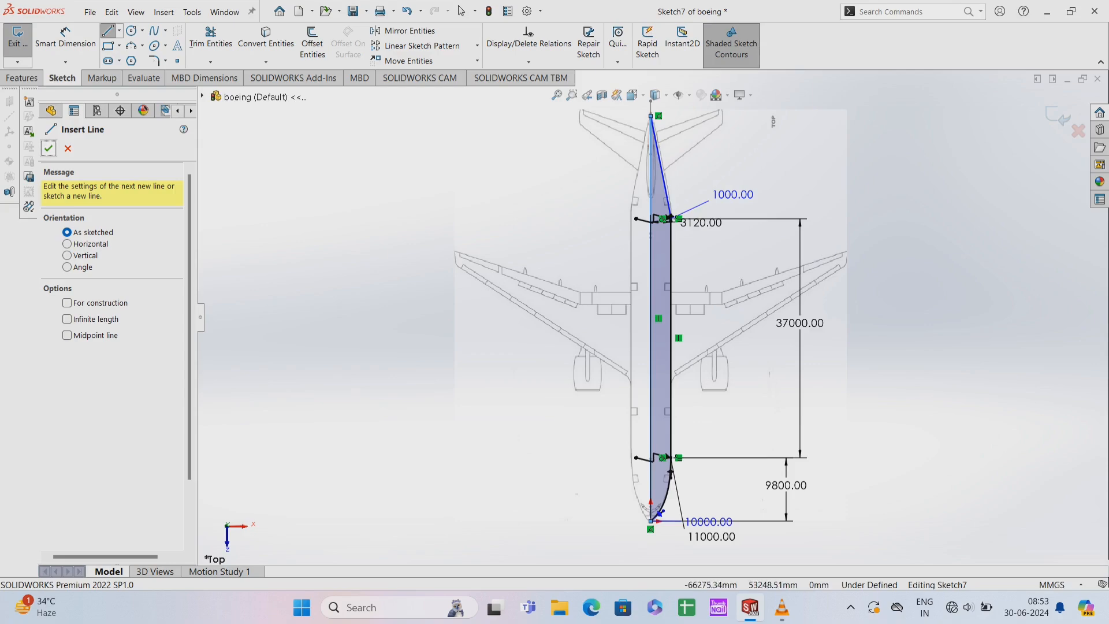
key("Escape")
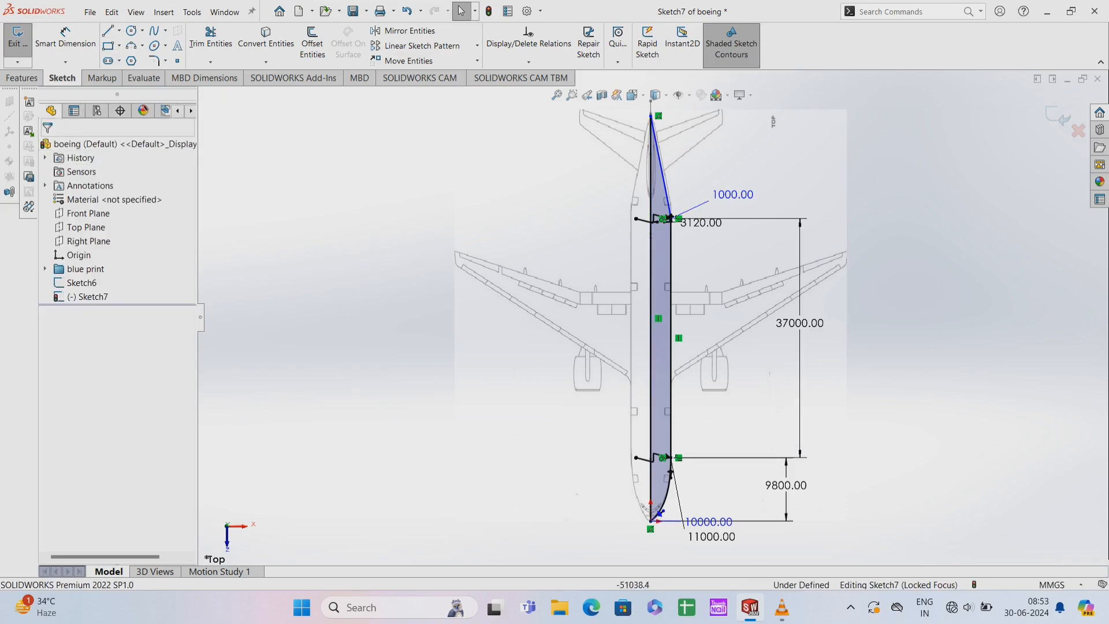
Fully define all entities in the half-outline sketch with automatic relations and dimensions, and exit the sketch
left_click(528, 62)
left_click(540, 105)
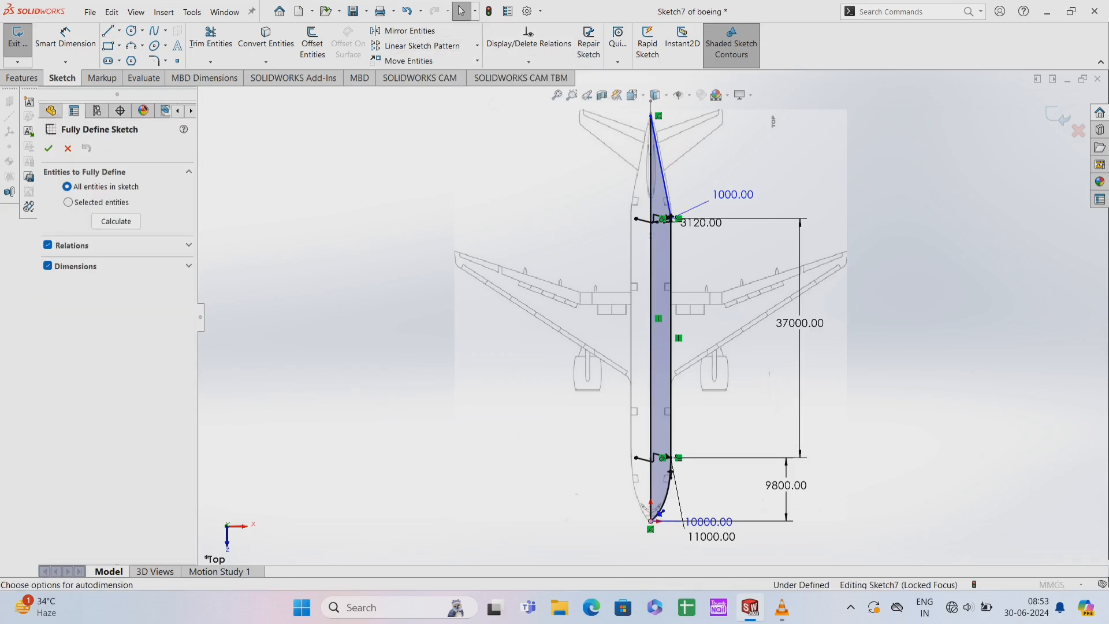
left_click(117, 221)
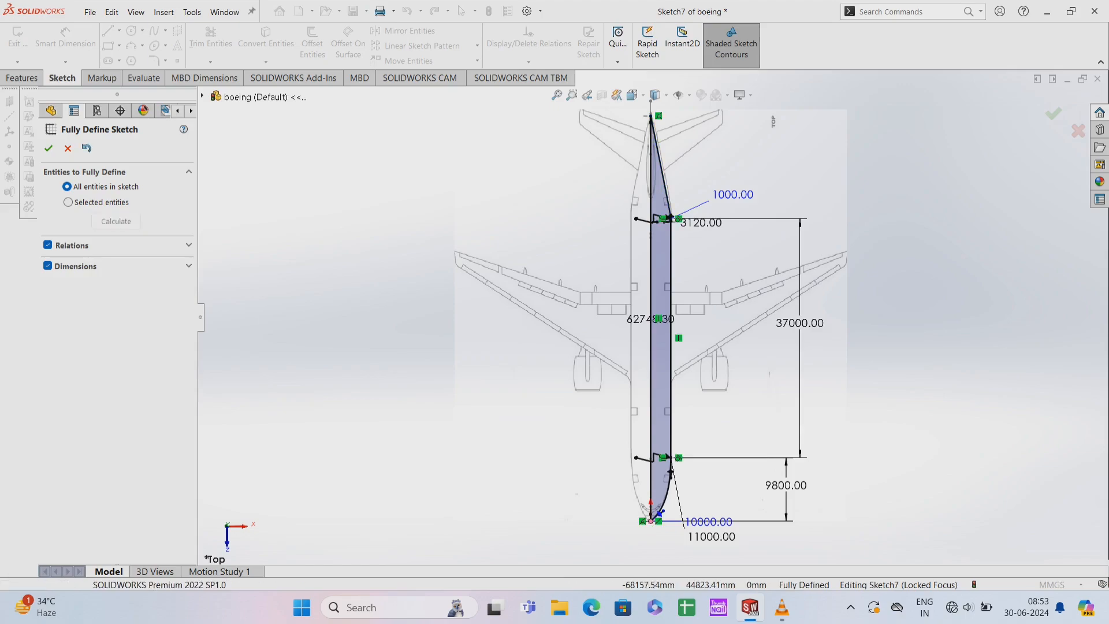
left_click(49, 148)
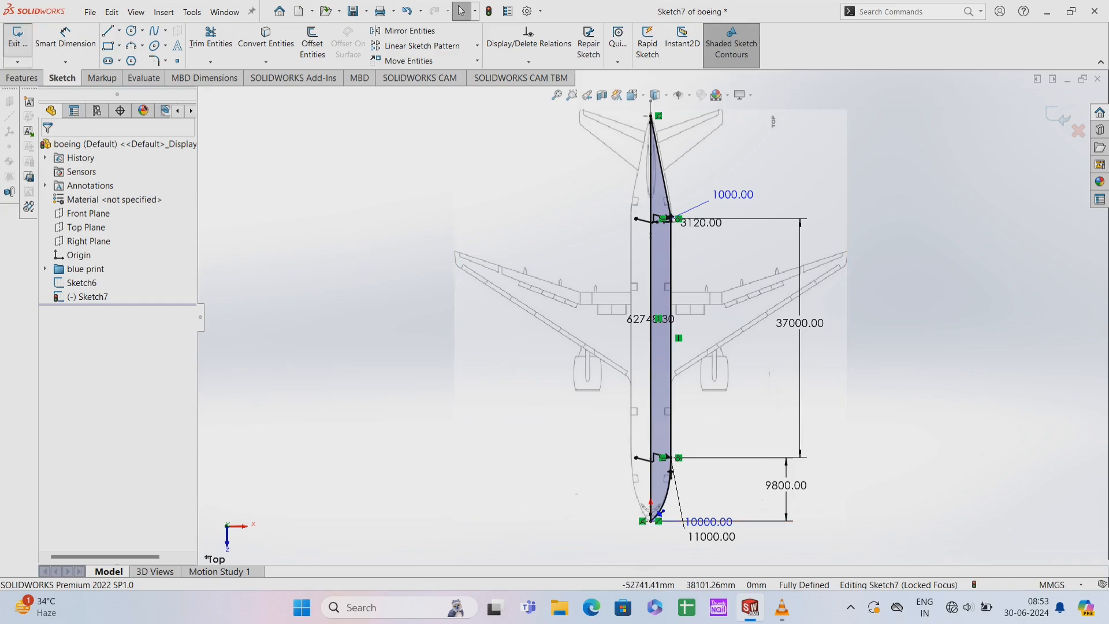
left_click(17, 39)
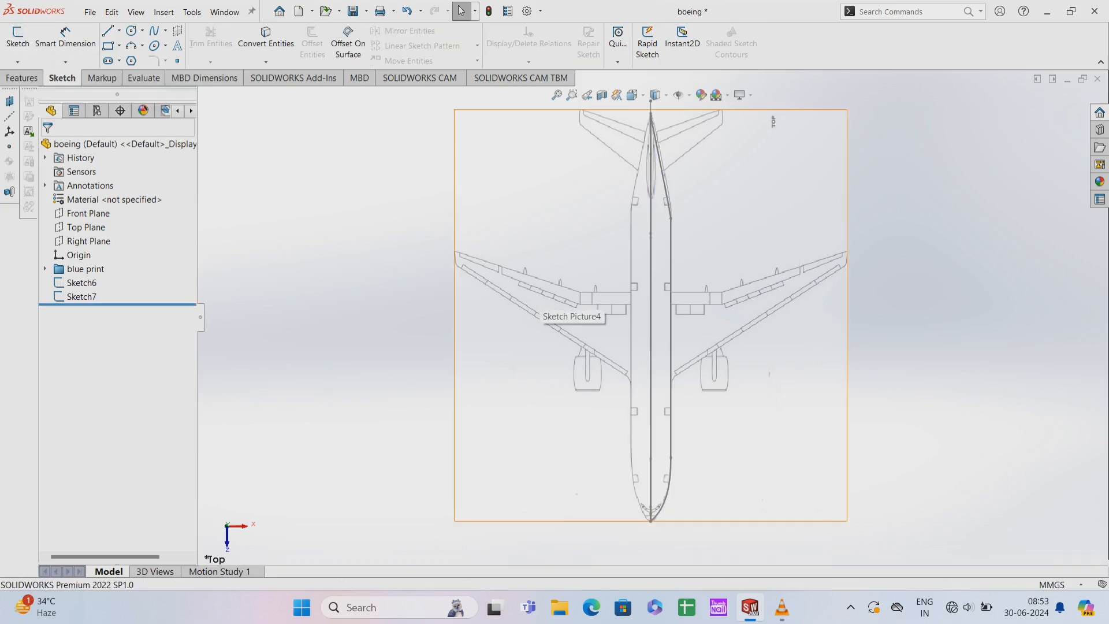
middle_click_drag(540, 299, 536, 267)
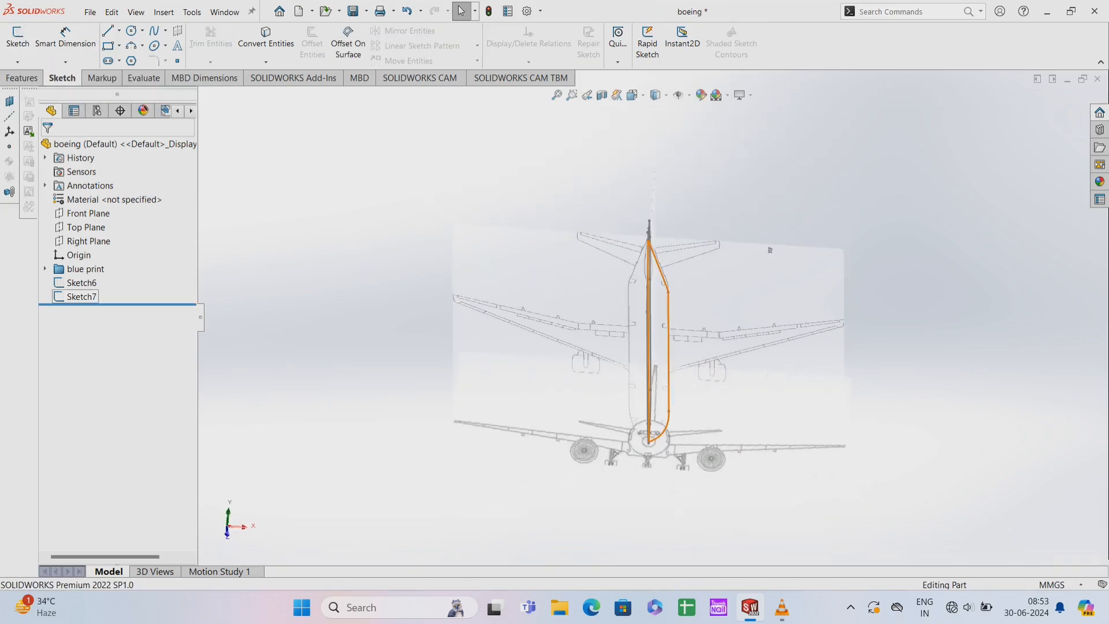
right_click(87, 296)
key("Escape")
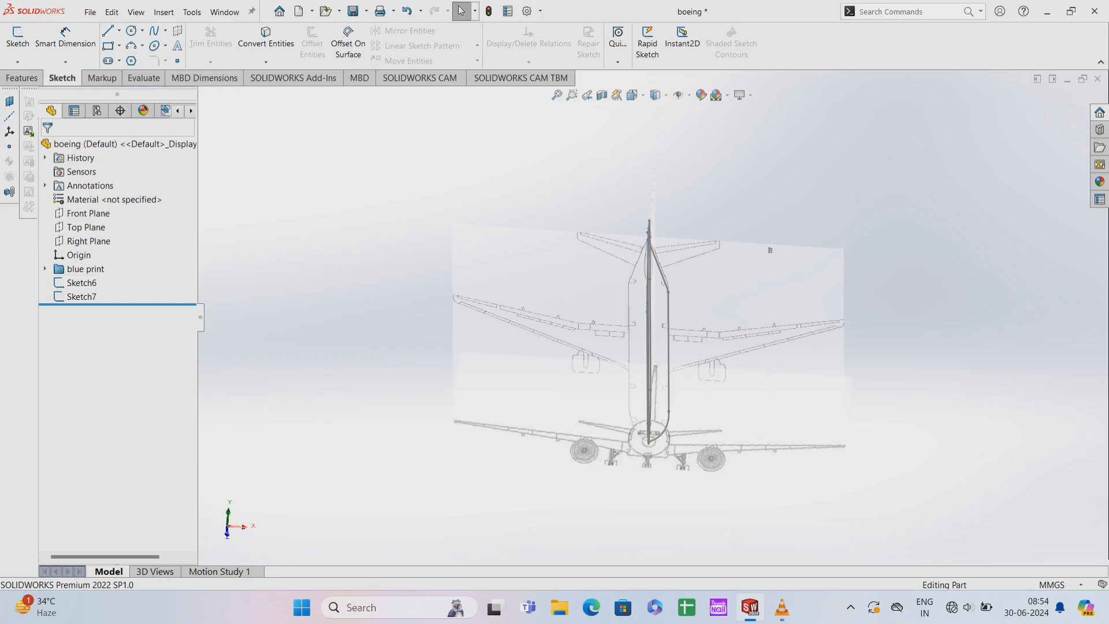
Start a sketch on the Right Plane and draw a horizontal line about 54640 mm long from the nose origin along the fuselage centerline
right_click(88, 241)
left_click(110, 220)
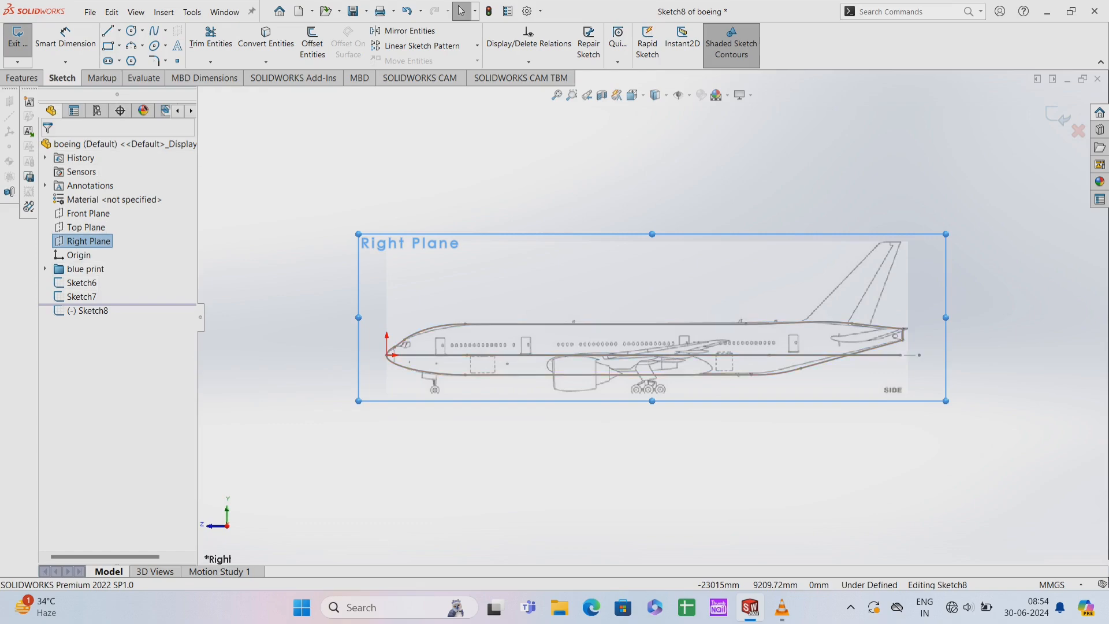
key("l")
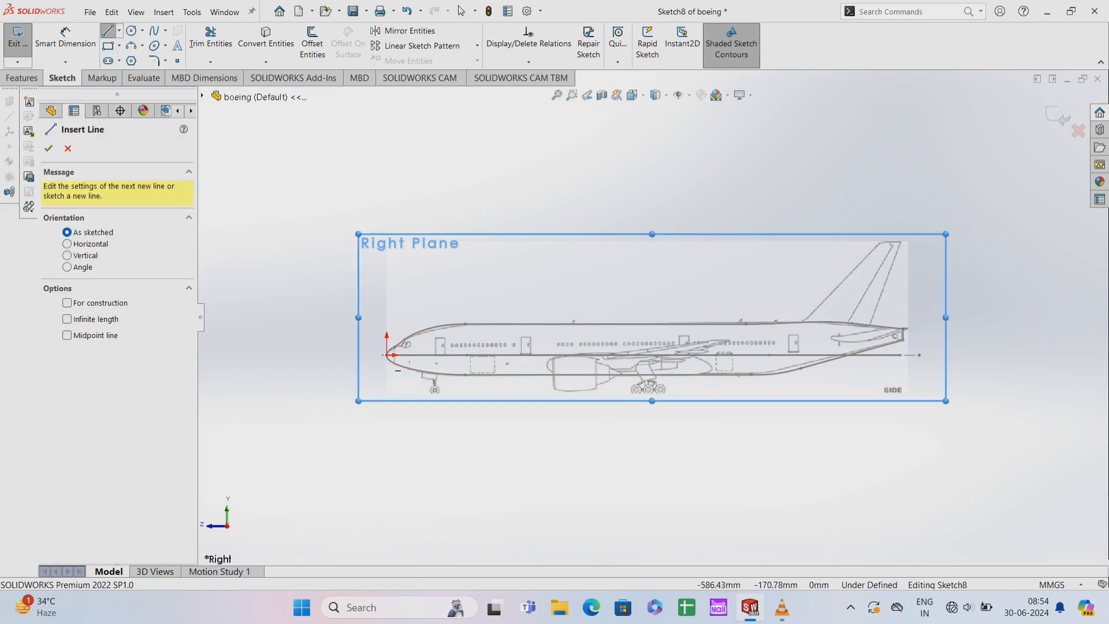
left_click(393, 355)
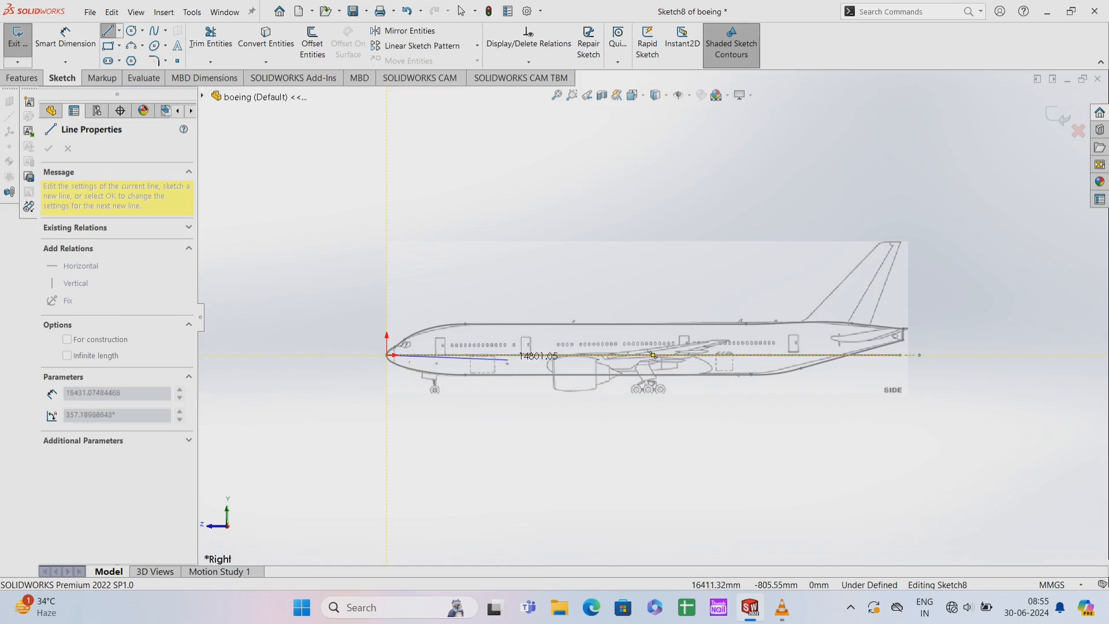
left_click(835, 355)
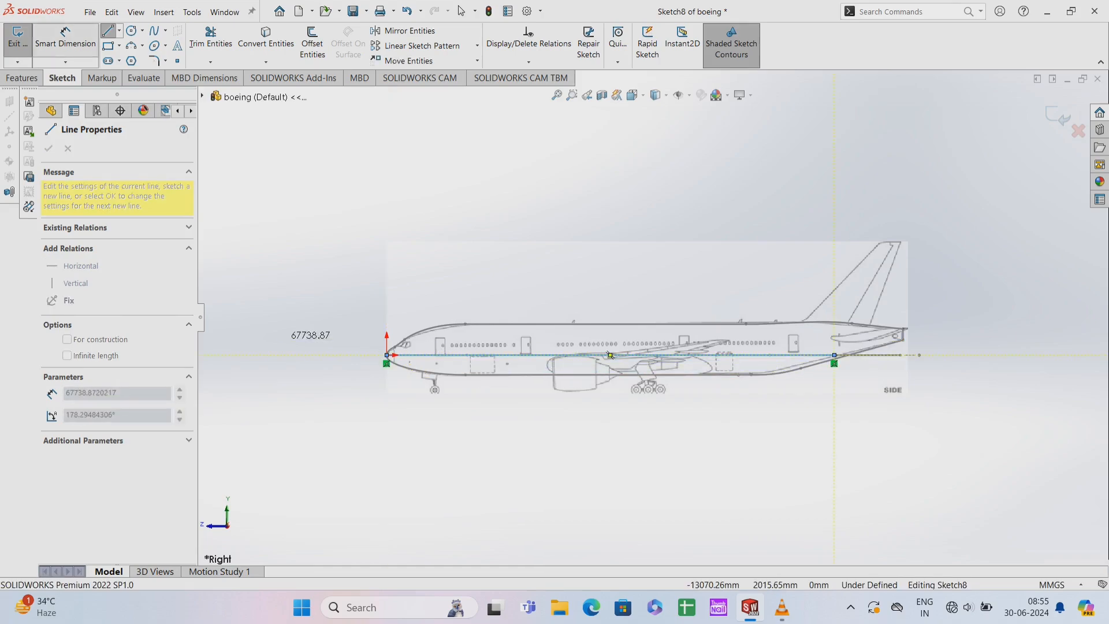
Dimension the horizontal centerline line's length and set it to 44500 mm
left_click(65, 38)
left_click(453, 355)
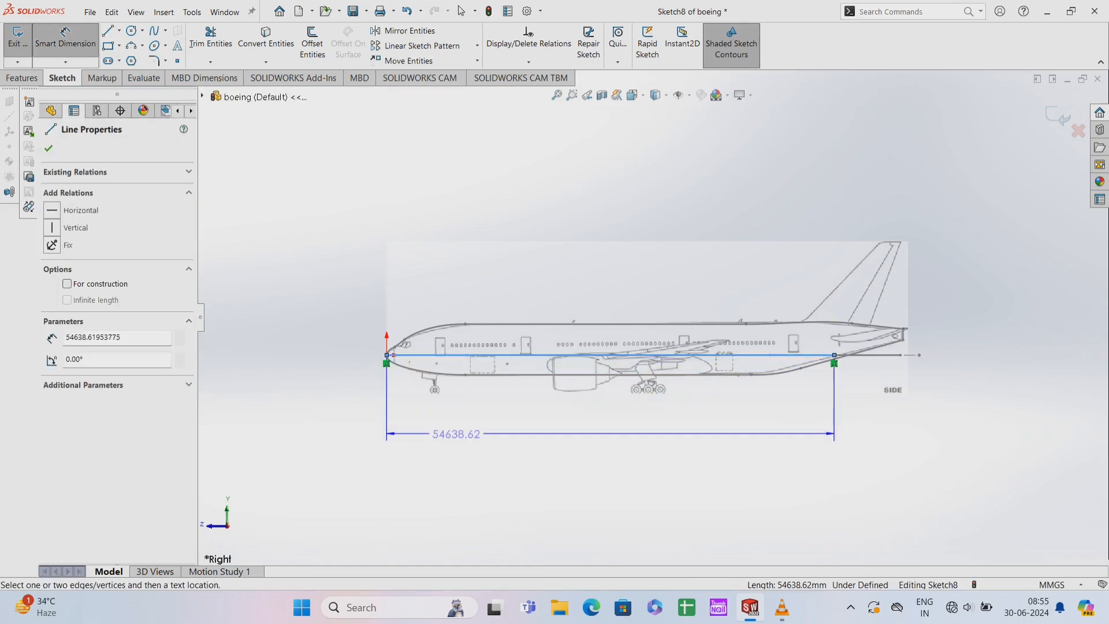
left_click(457, 434)
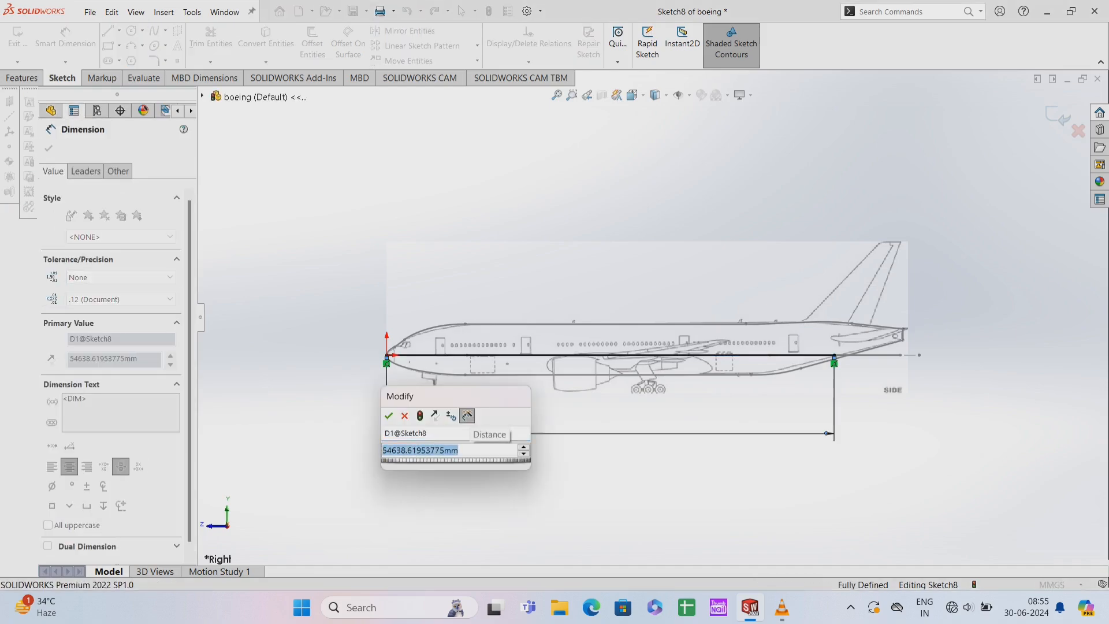
type("44")
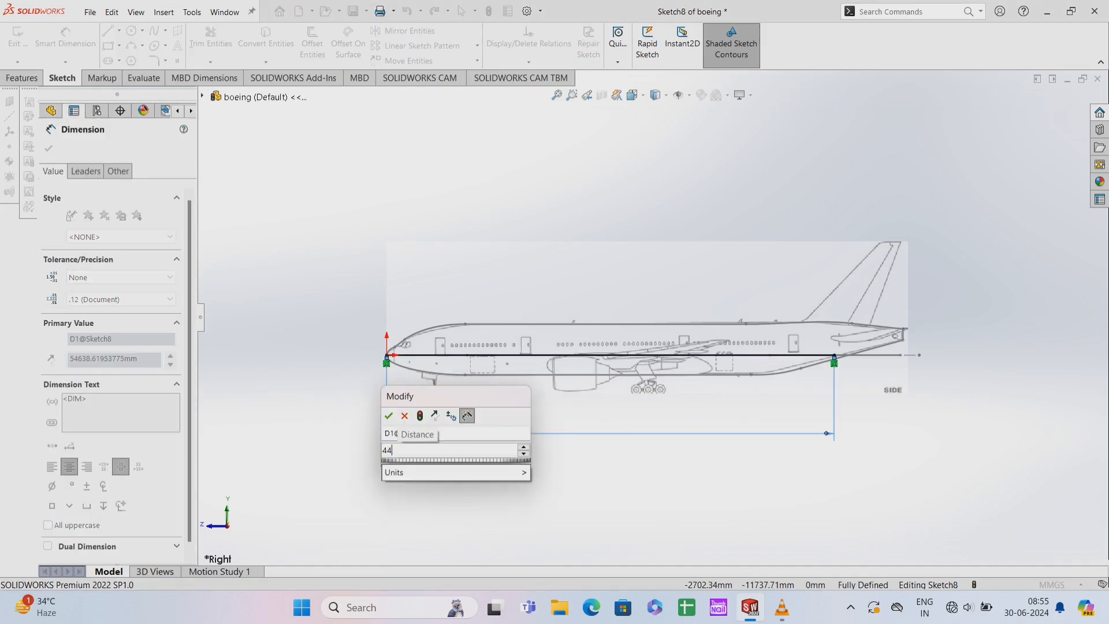
type("500")
key("Return")
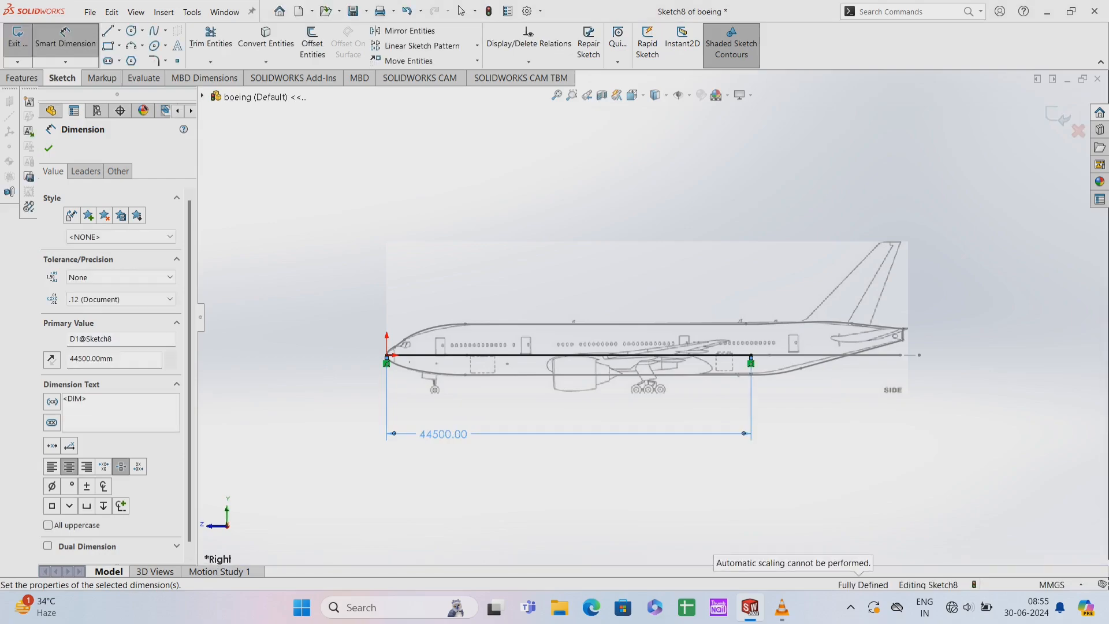
Draw a tangent arc from the aft end of the horizontal line, curving upward into the tail cone
left_click(143, 45)
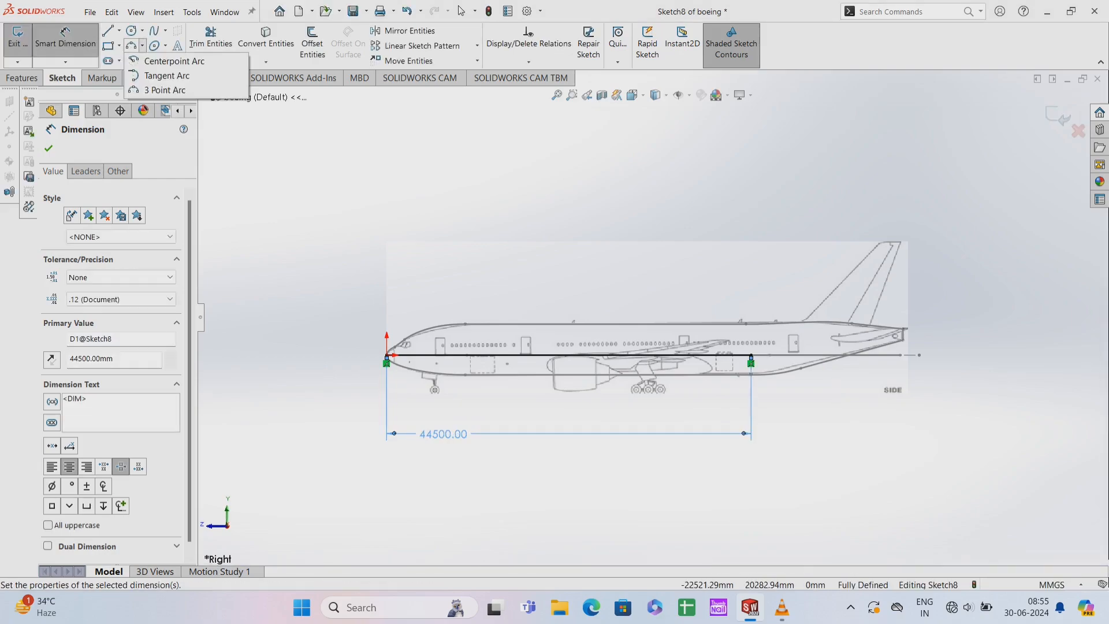
left_click(167, 76)
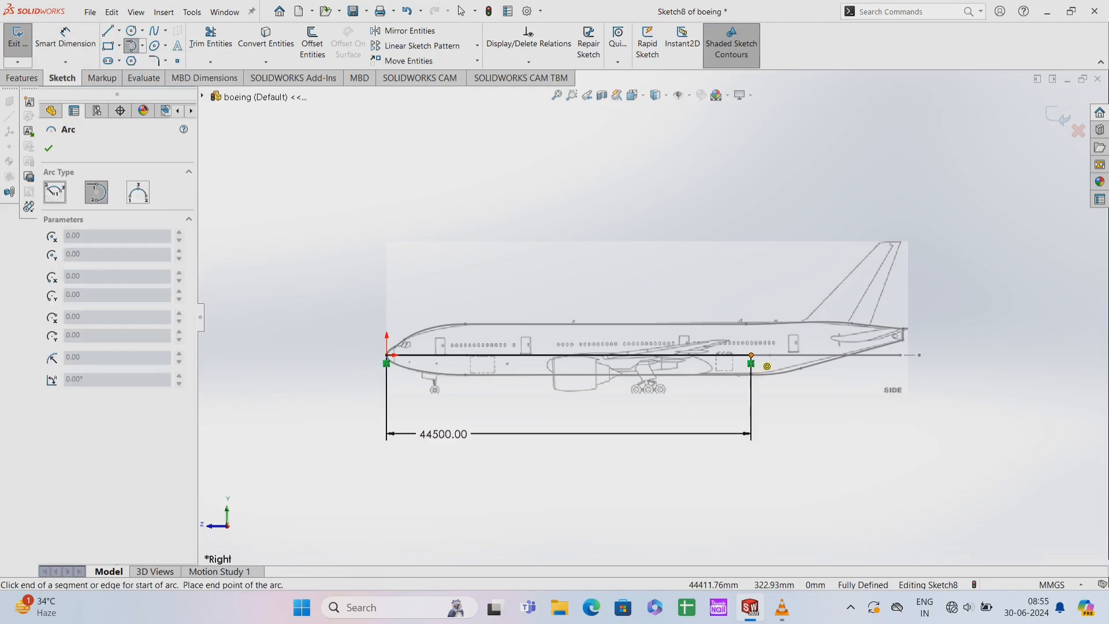
left_click(751, 355)
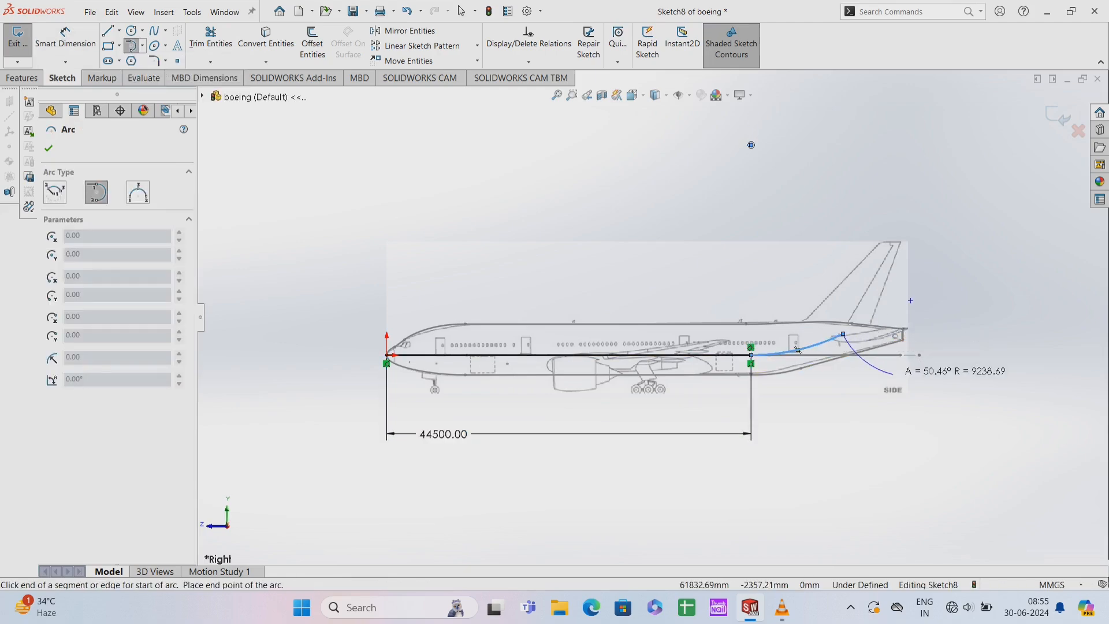
left_click(461, 10)
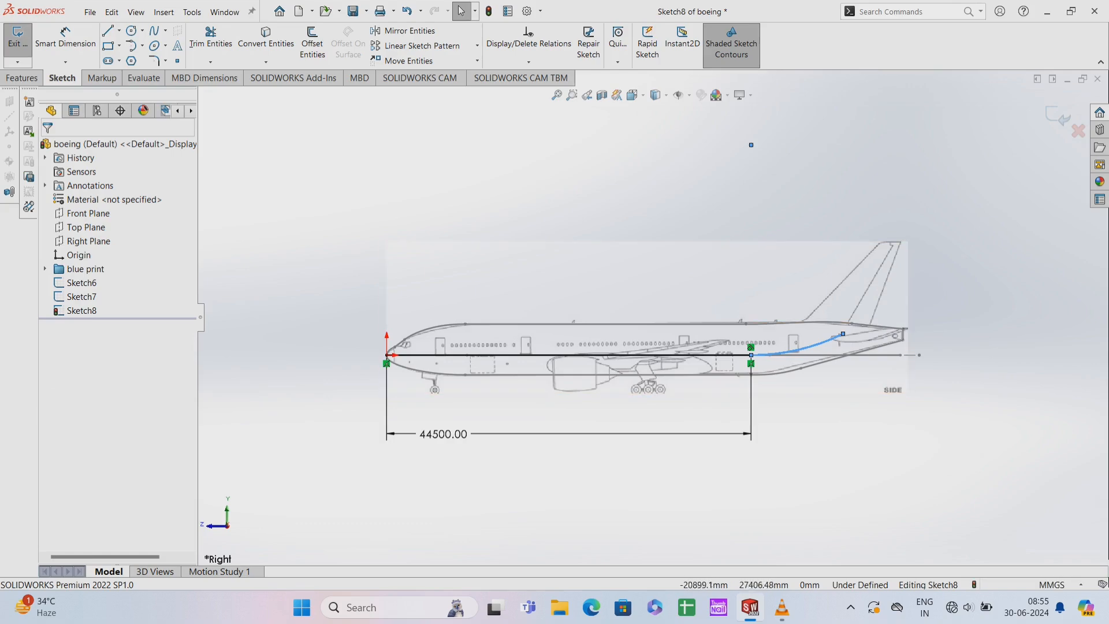
Dimension the vertical offset between the tail arc's two endpoints and set it to 2575 mm
left_click(65, 38)
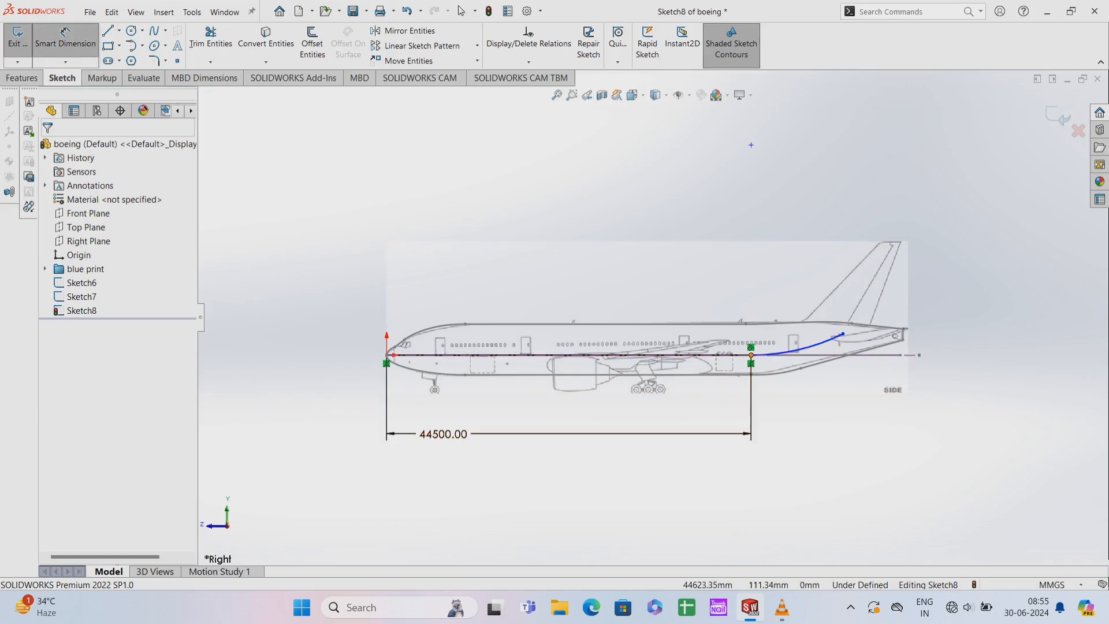
left_click(843, 334)
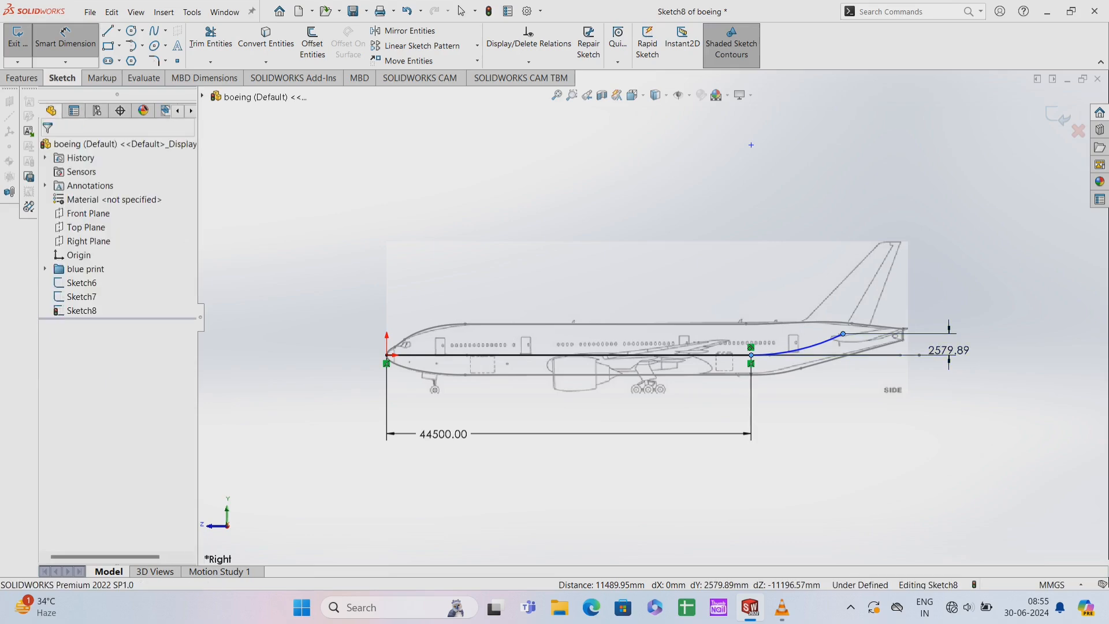
left_click(948, 350)
key("BackSpace")
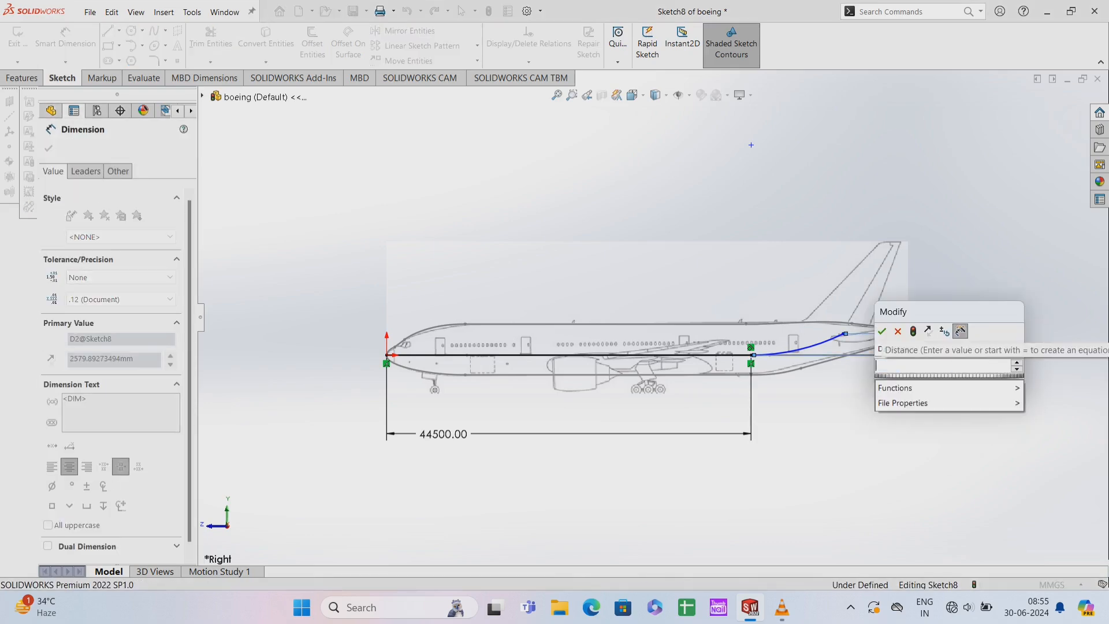
type("2575")
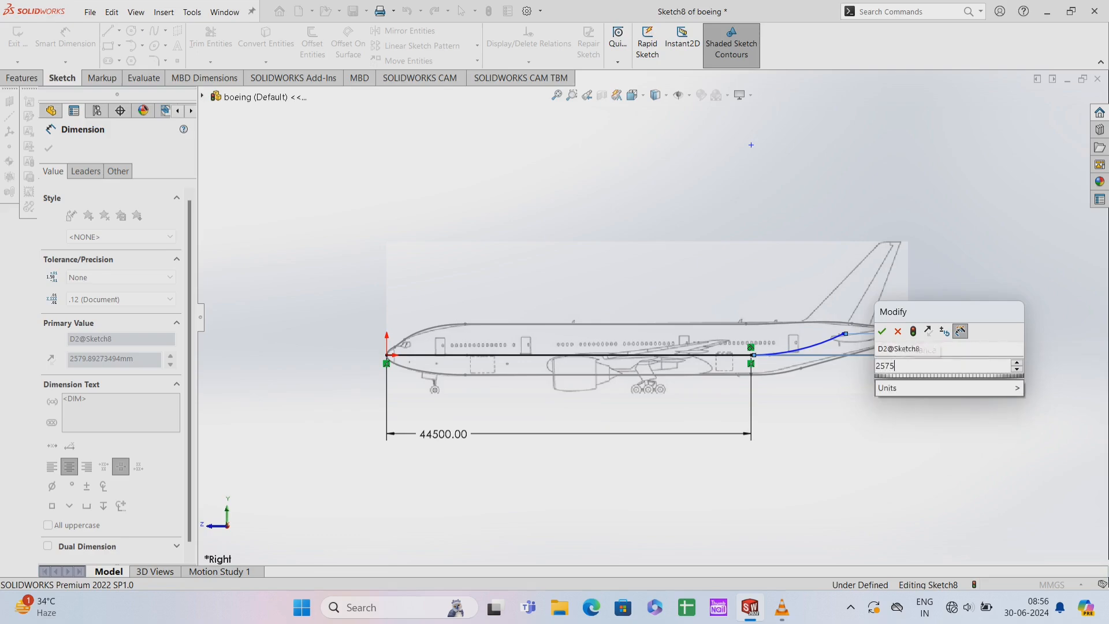
key("Return")
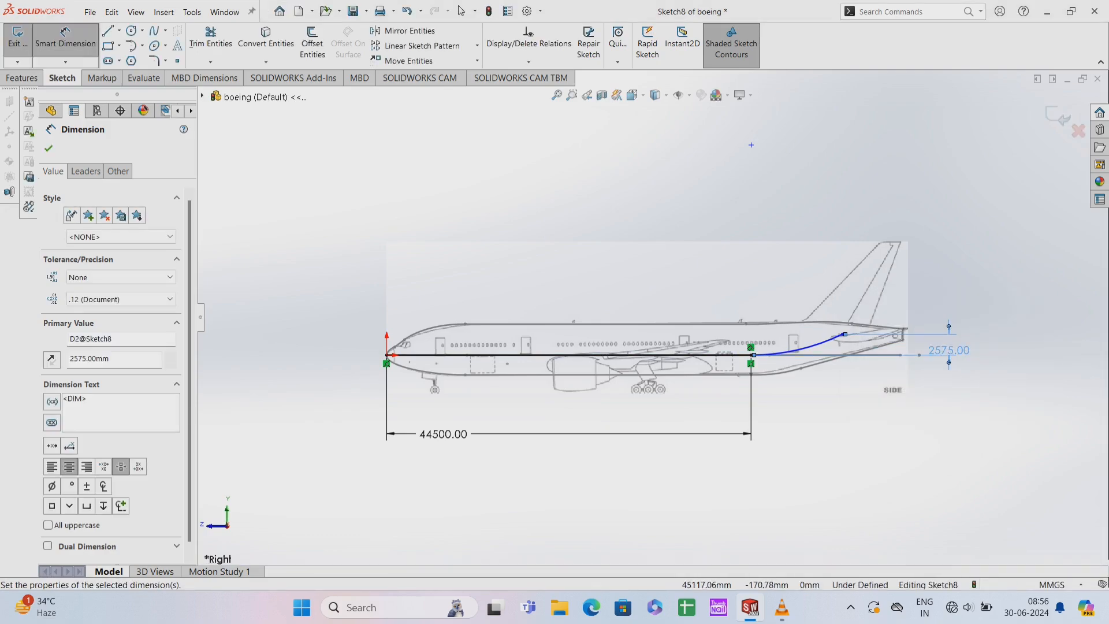
Dimension the horizontal distance between the tail arc's two endpoints and set it to 18290 mm
left_click(751, 355)
left_click(843, 334)
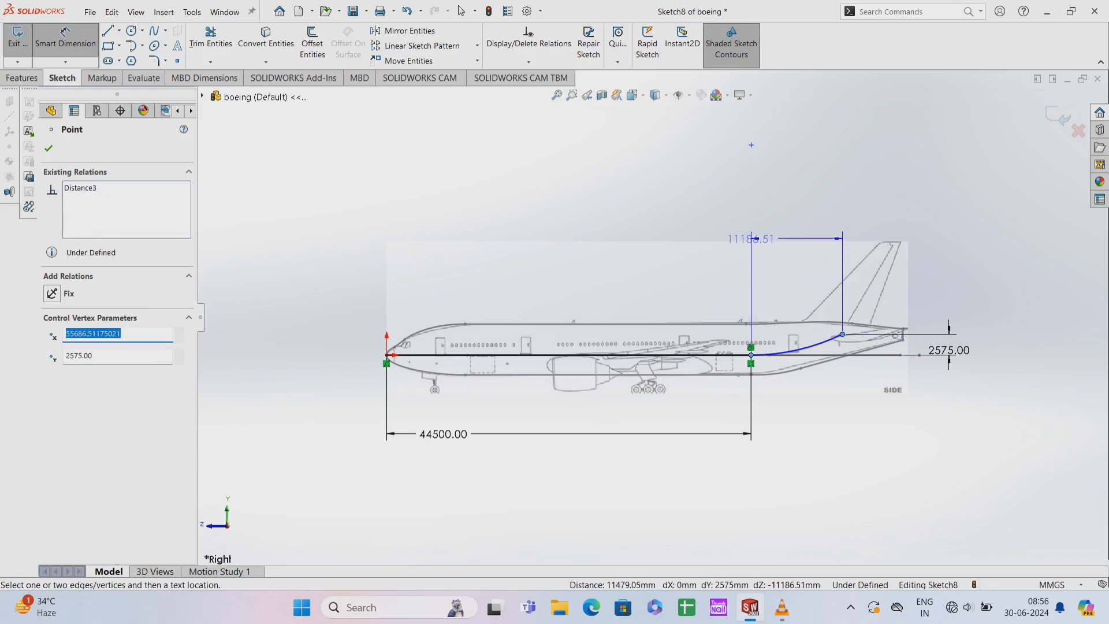
left_click(795, 296)
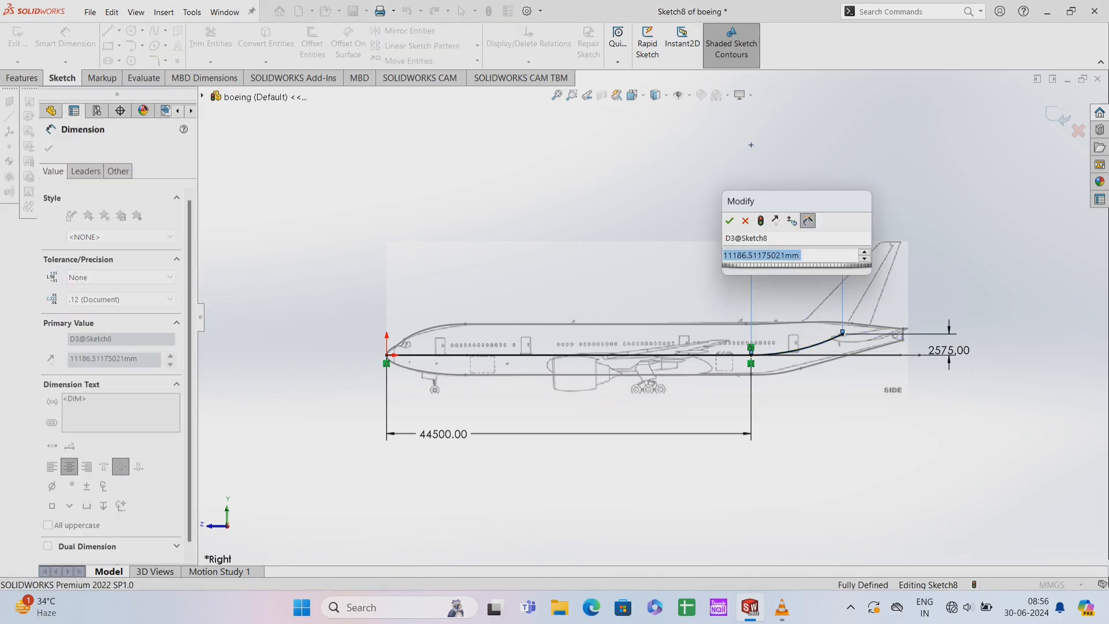
type("18")
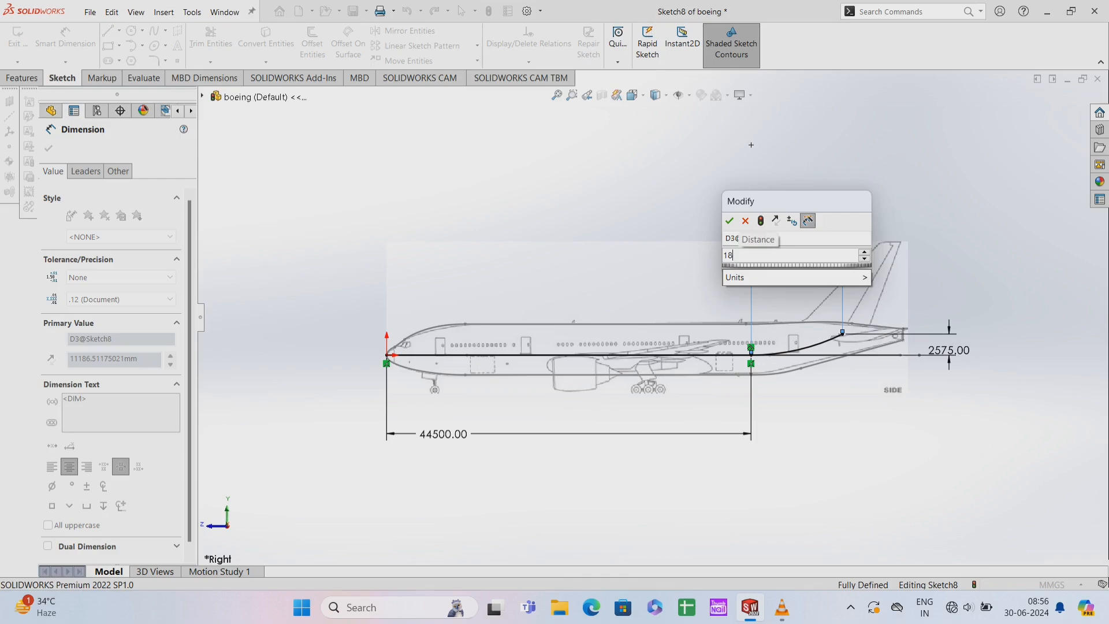
type("290")
key("Return")
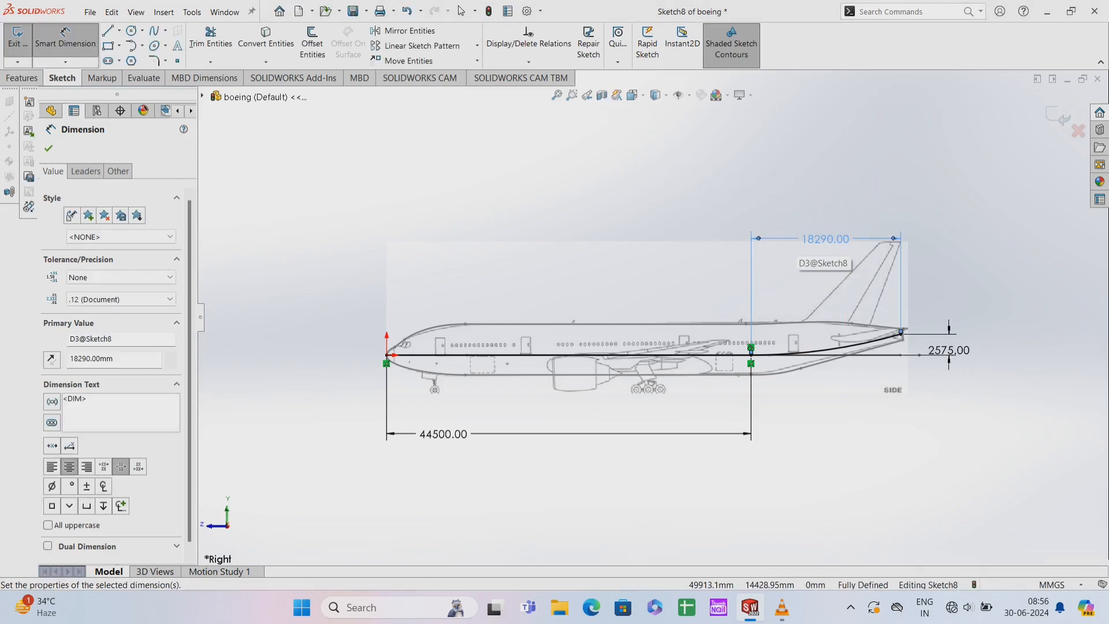
Add a driven radius dimension to the tail arc and exit the side-view sketch
left_click(820, 348)
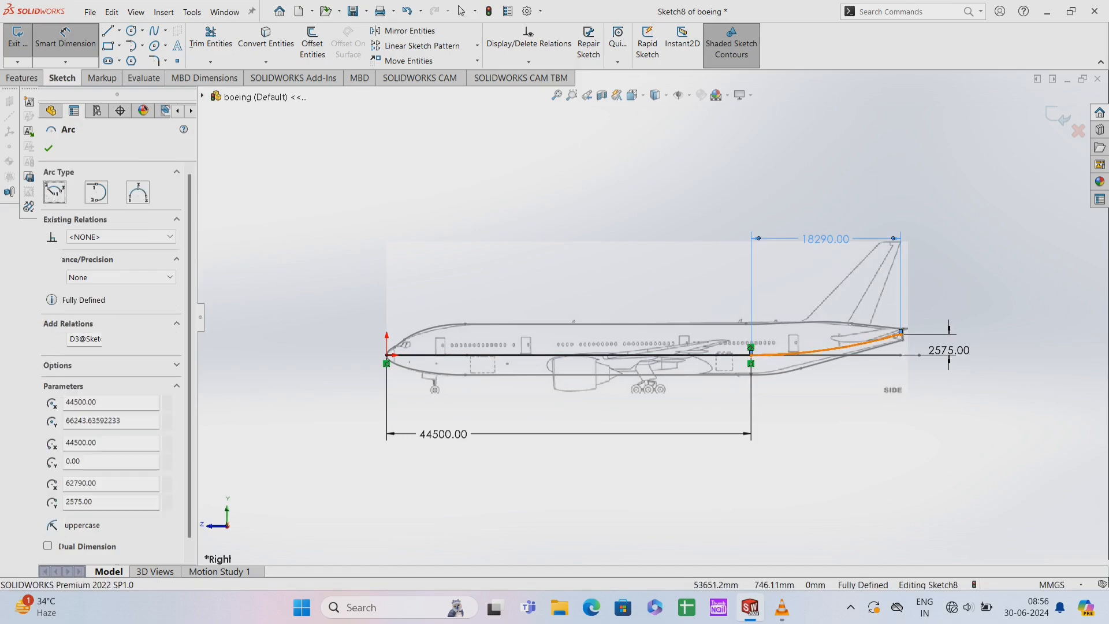
left_click(812, 307)
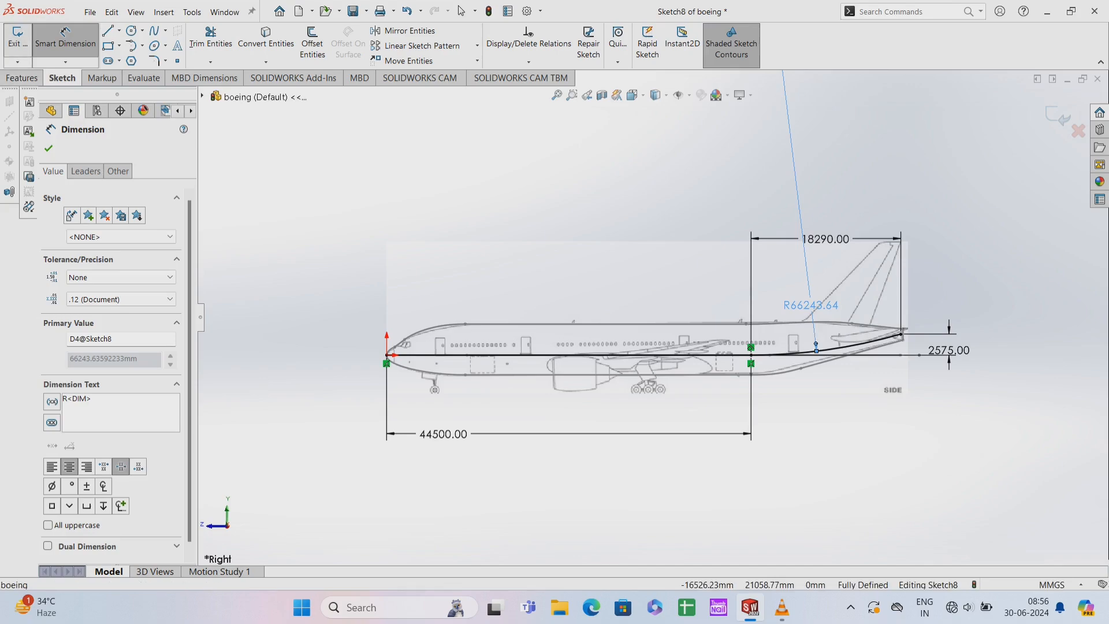
left_click(17, 40)
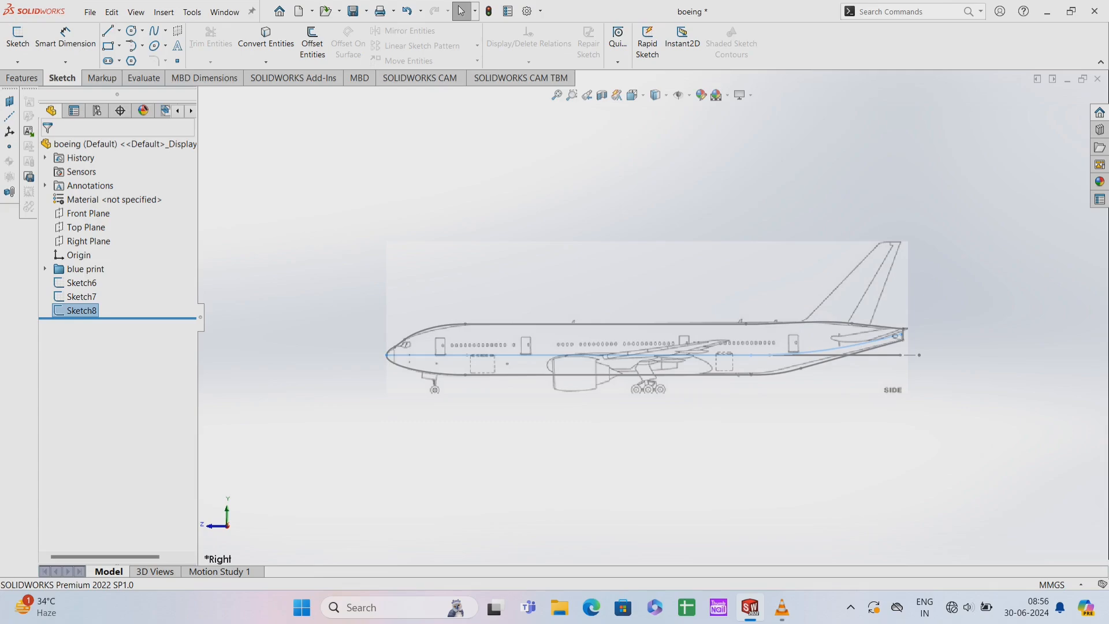
Create a sketch-on-sketch projected curve from the top-view half outline Sketch7 and the side-view path Sketch8
left_click(22, 78)
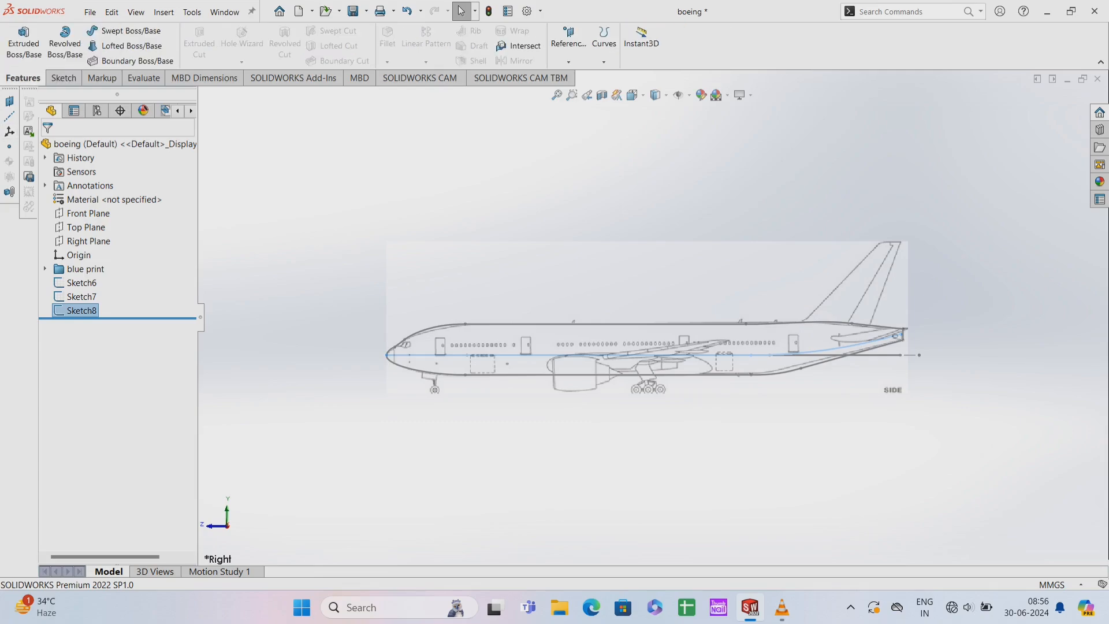
left_click(901, 11)
type("c")
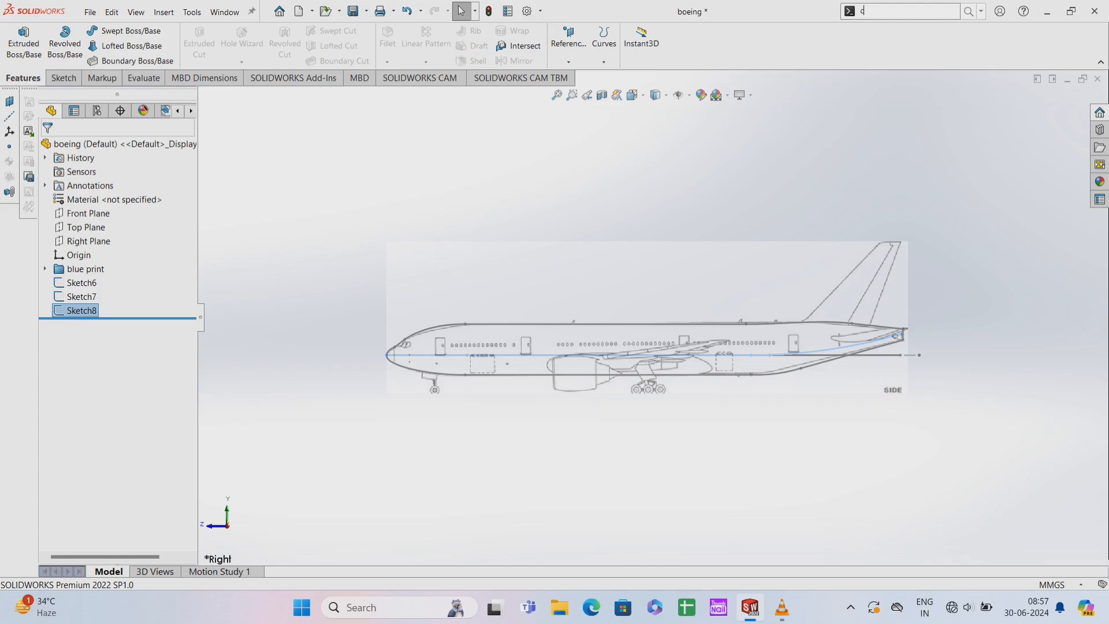
type("urve")
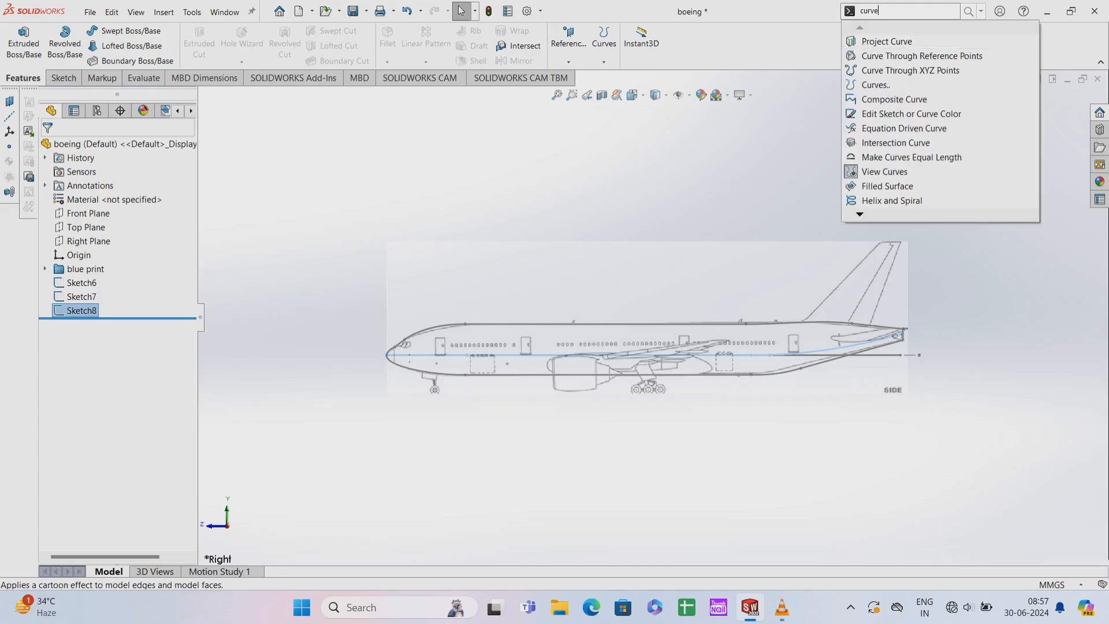
left_click(887, 42)
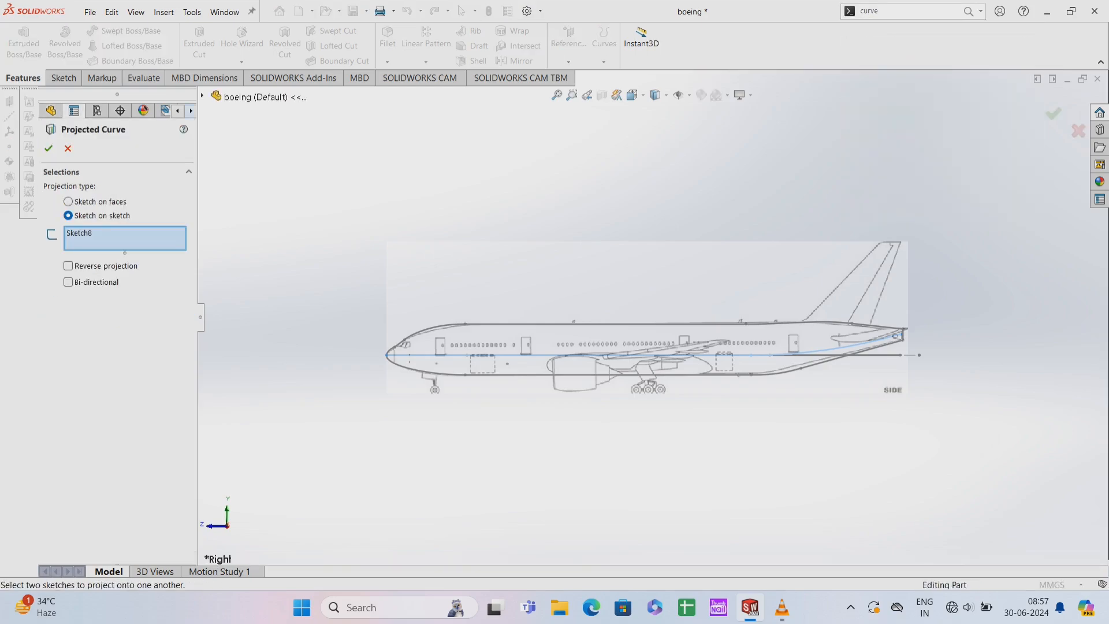
left_click(202, 96)
right_click(153, 234)
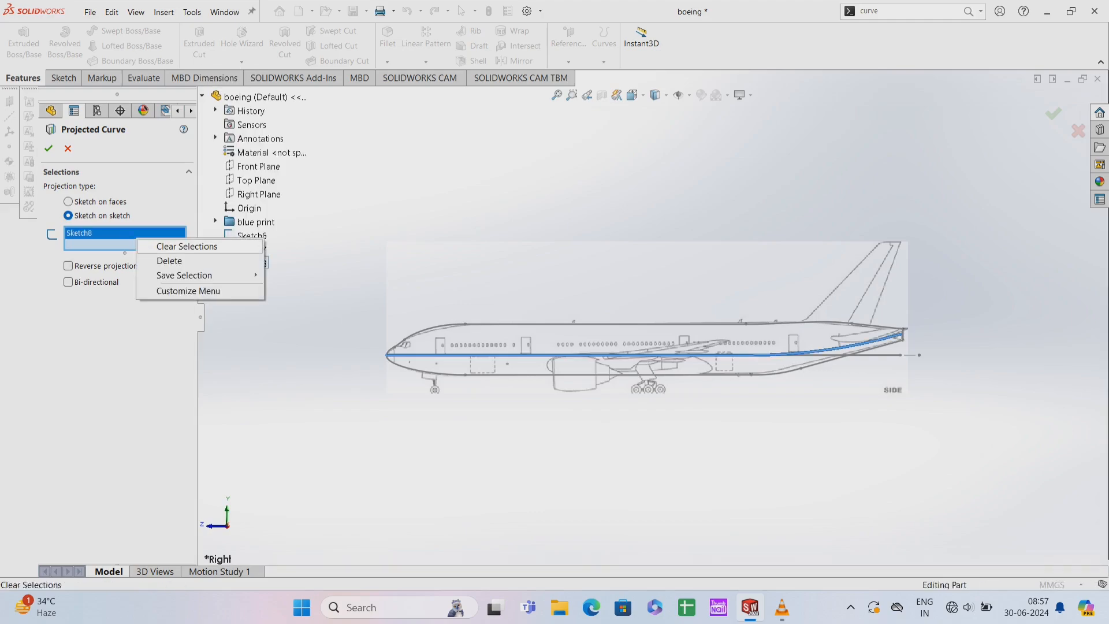
left_click(185, 245)
left_click(252, 249)
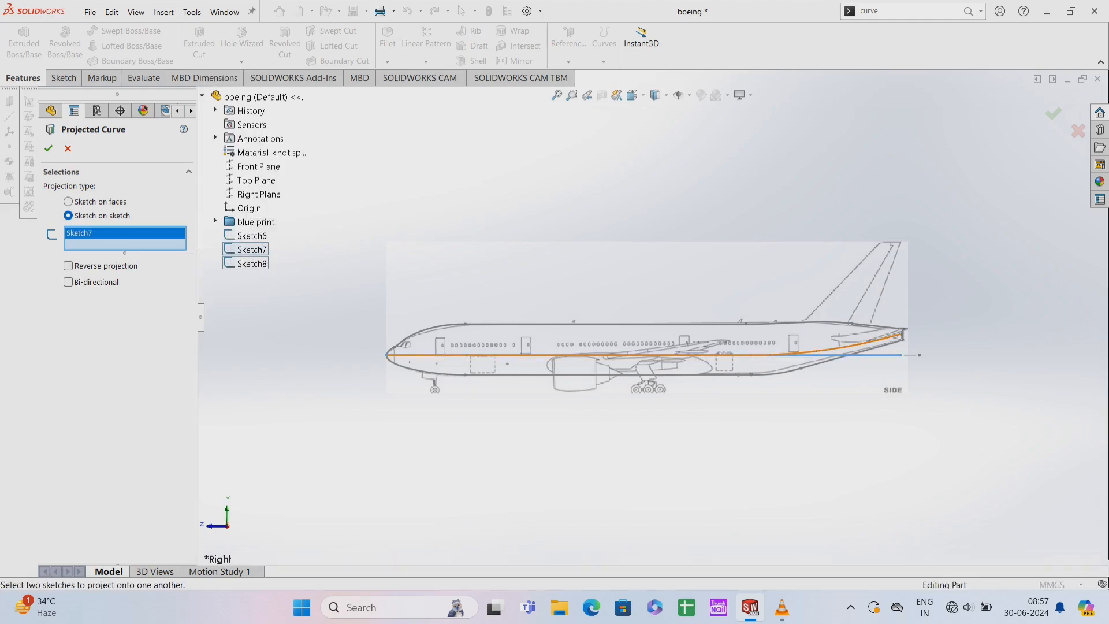
left_click(251, 263)
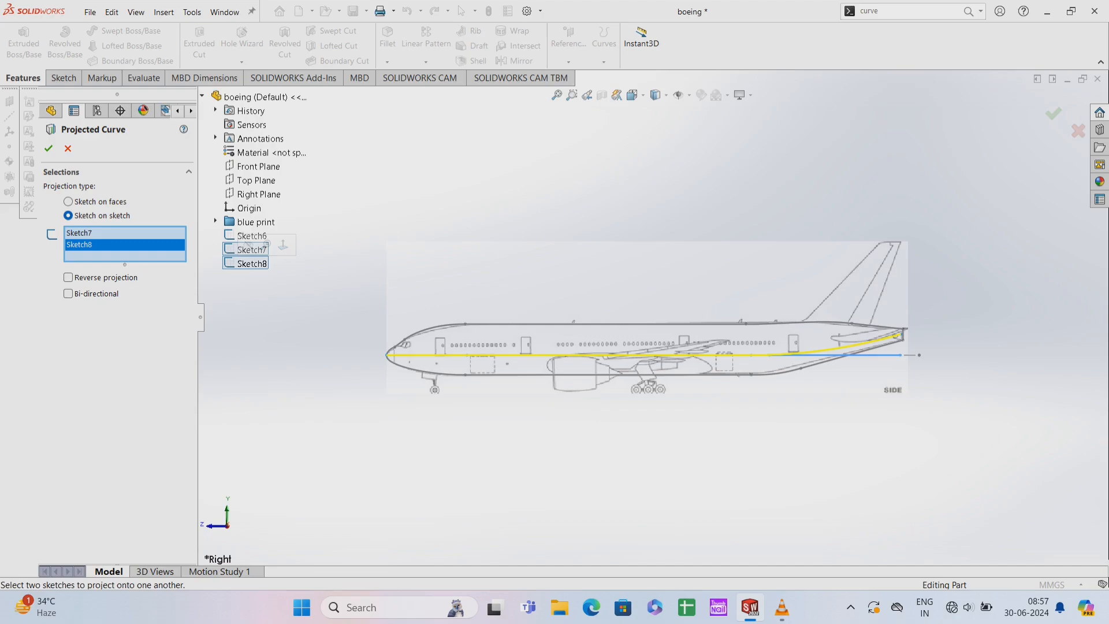
left_click(48, 149)
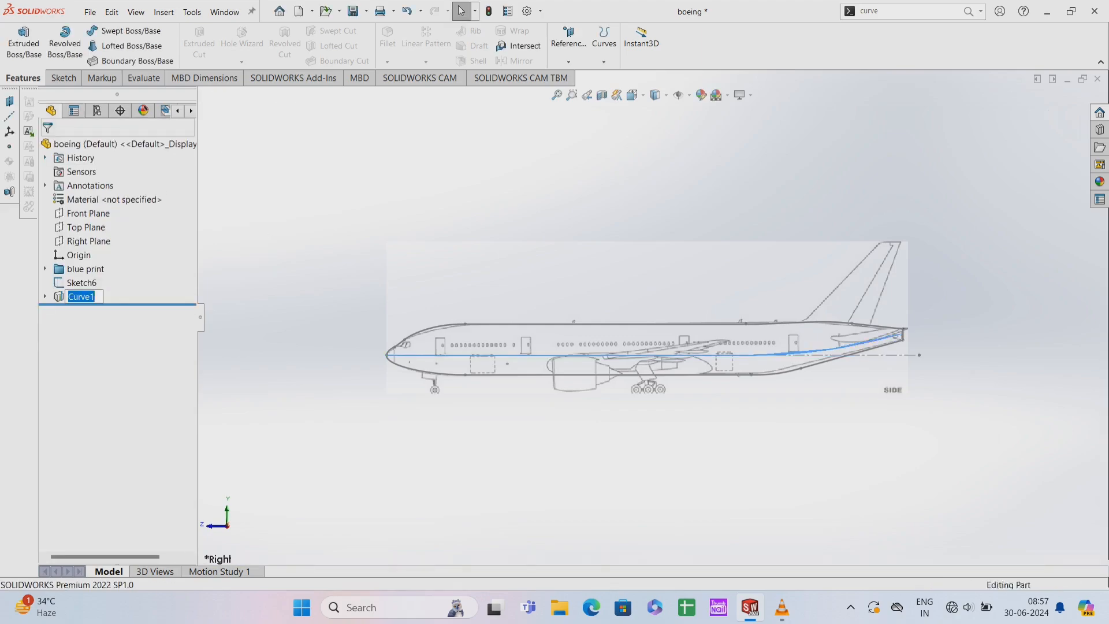